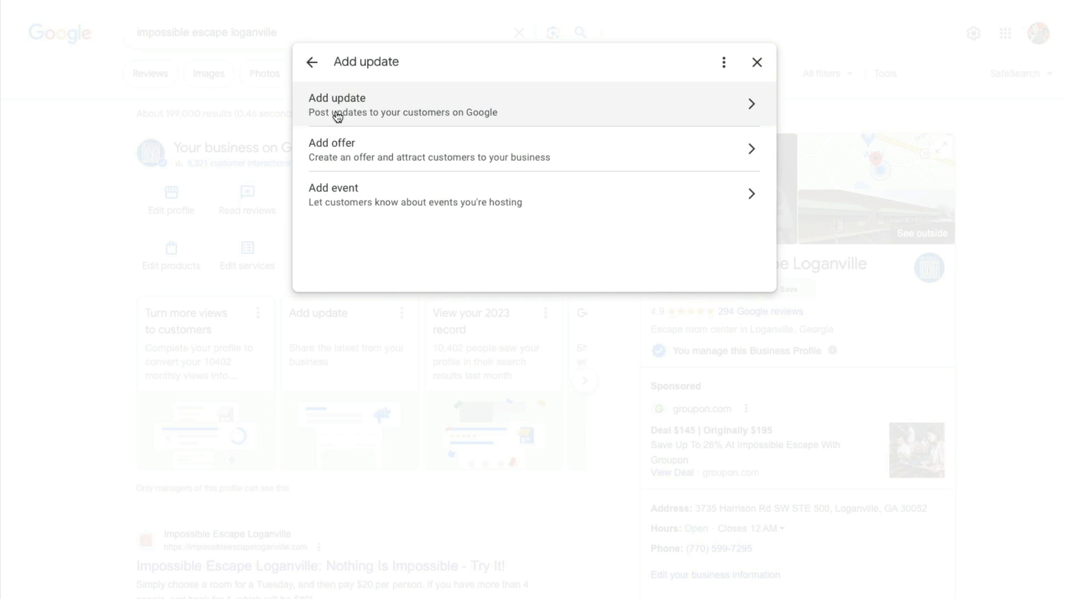
click(367, 104)
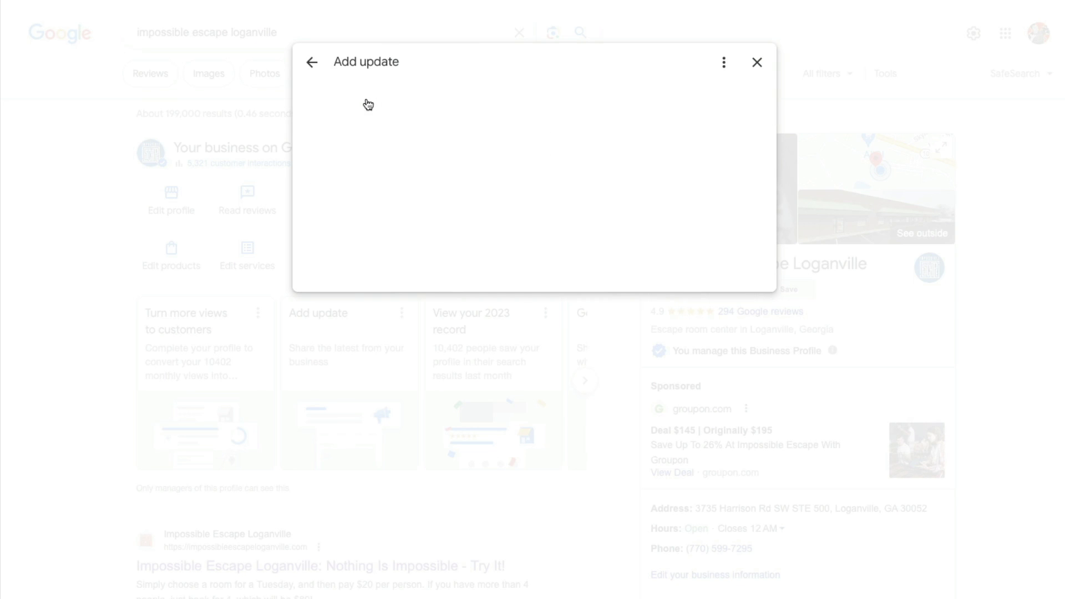
click(357, 109)
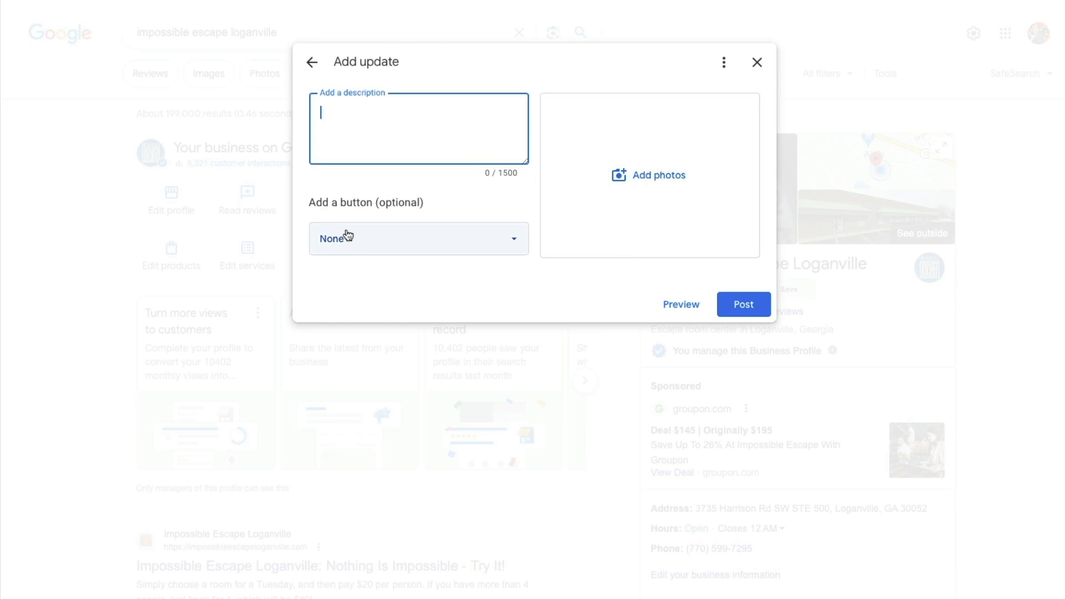
click(627, 178)
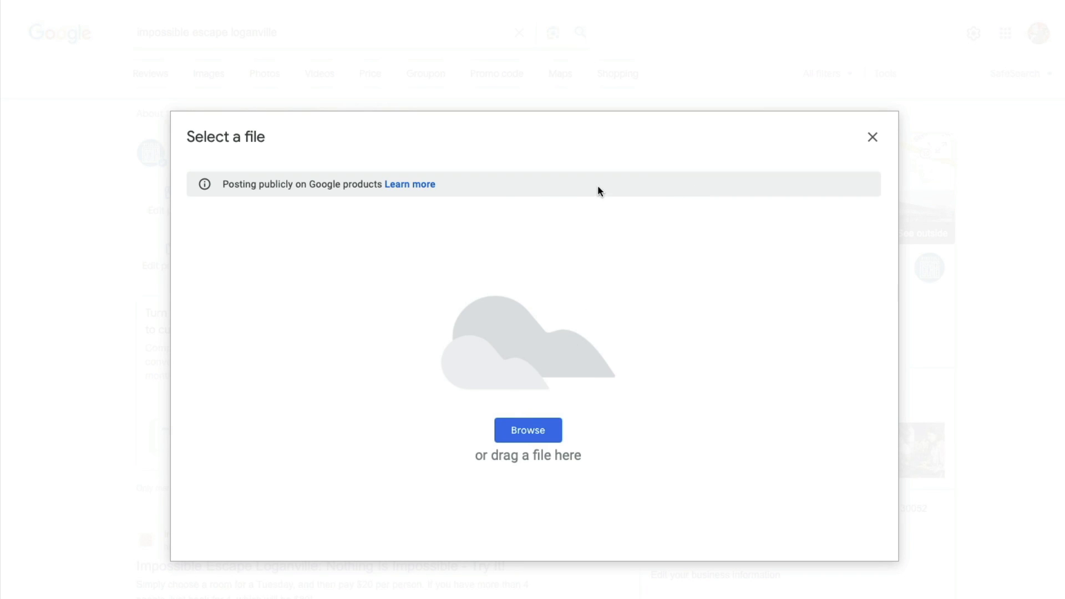
click(527, 431)
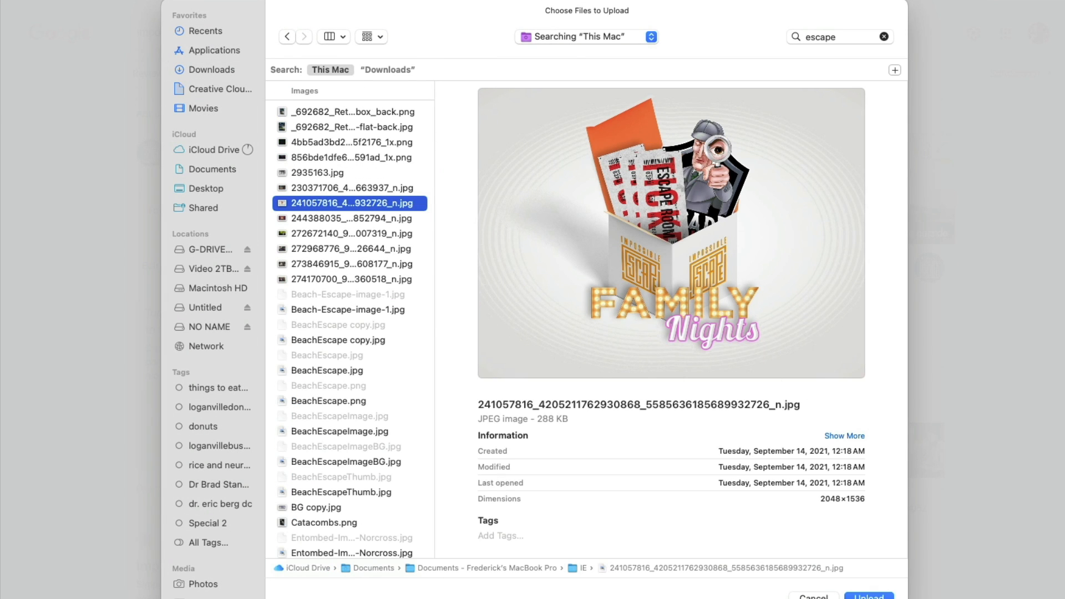
key(Return)
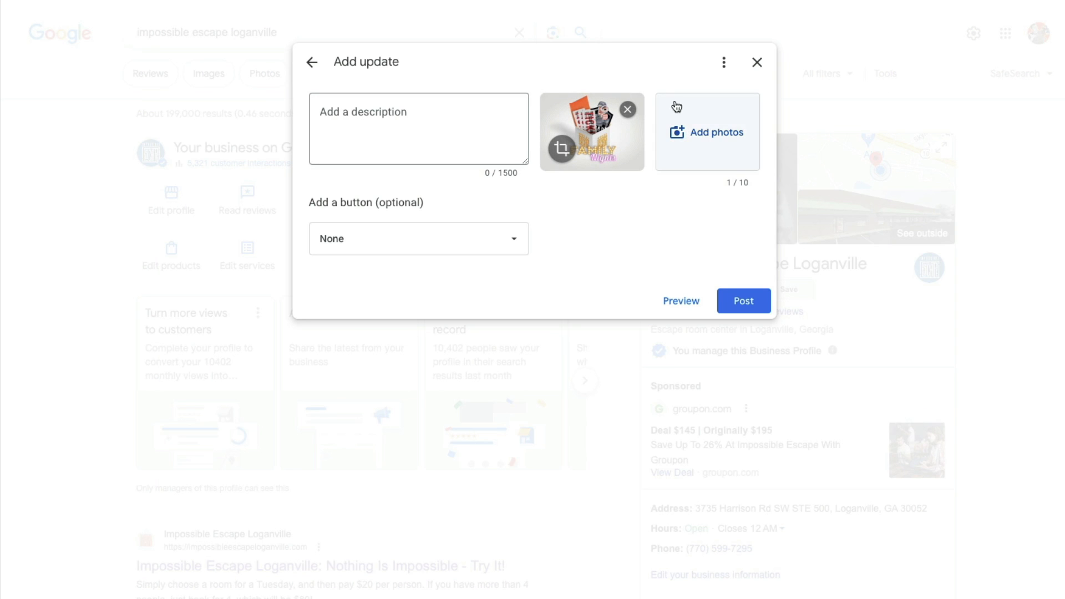
Step: Begin the update's description with "Did you know that we offer special discounts every Tuesday for our Family Night"
click(381, 123)
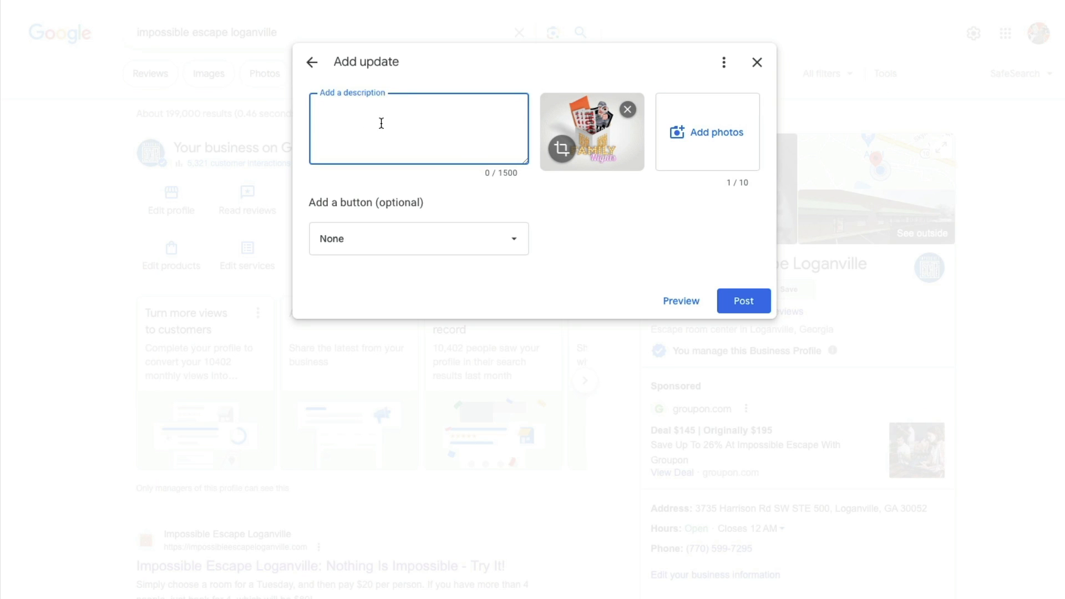
text(Did you know that we  offer s)
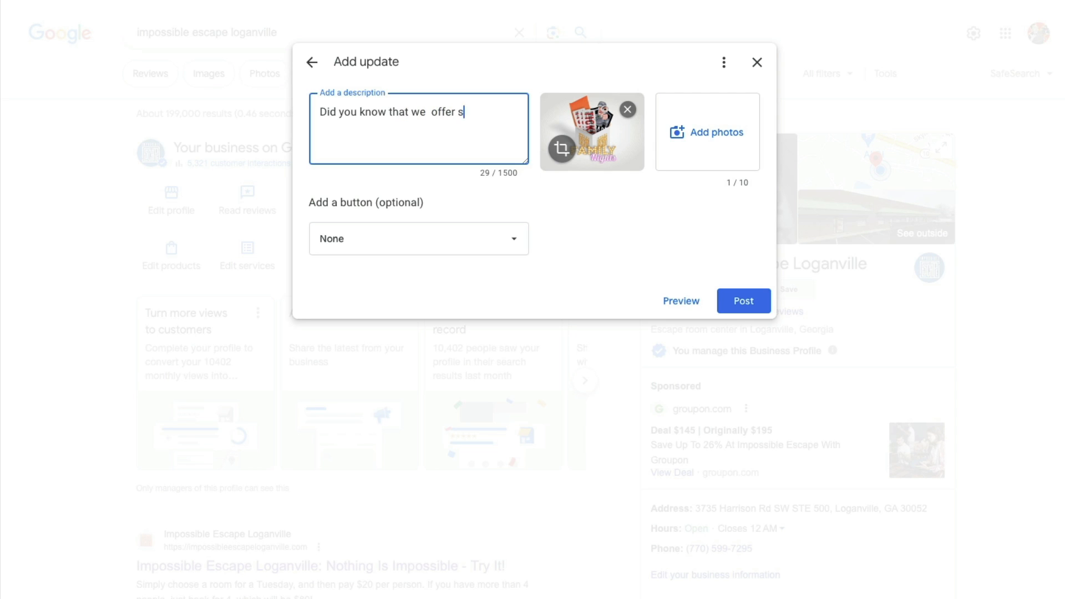
text(pecial discounts e)
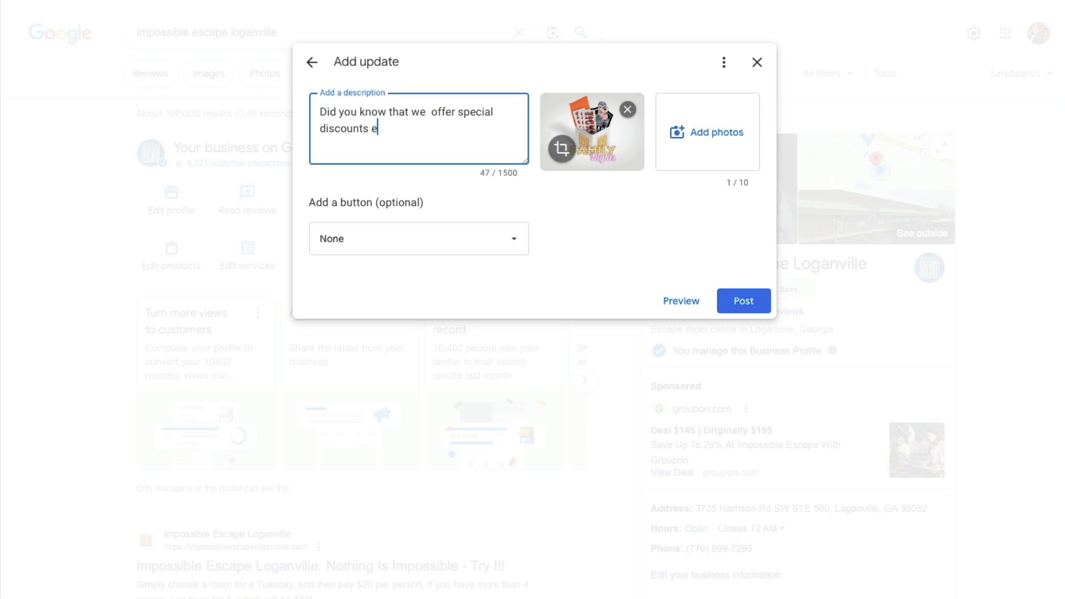
text(e)
key(BackSpace)
text(very Tuesday for o)
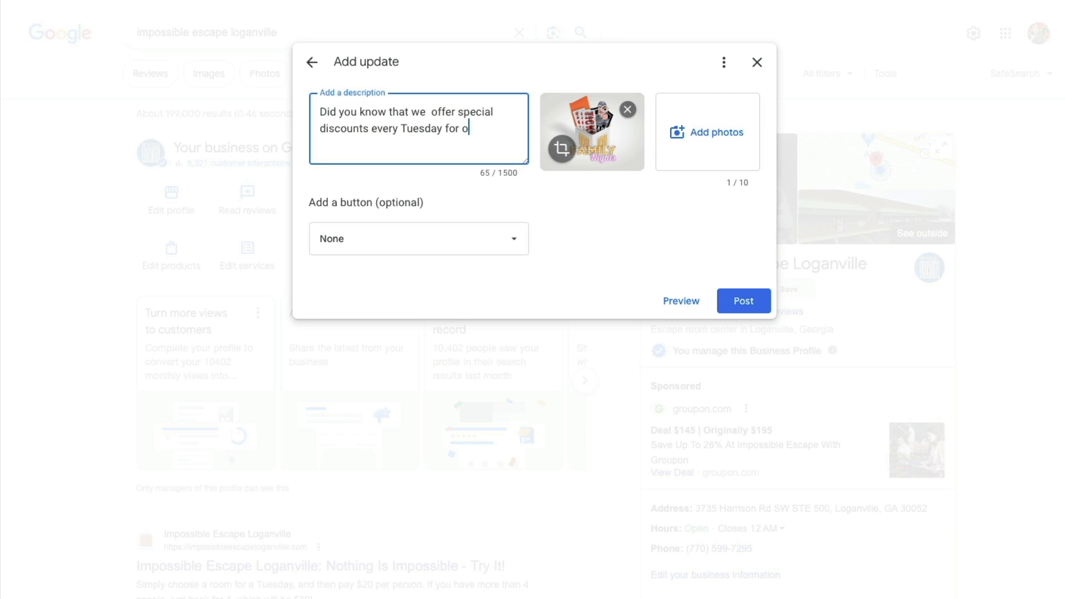
text(ur Family Night)
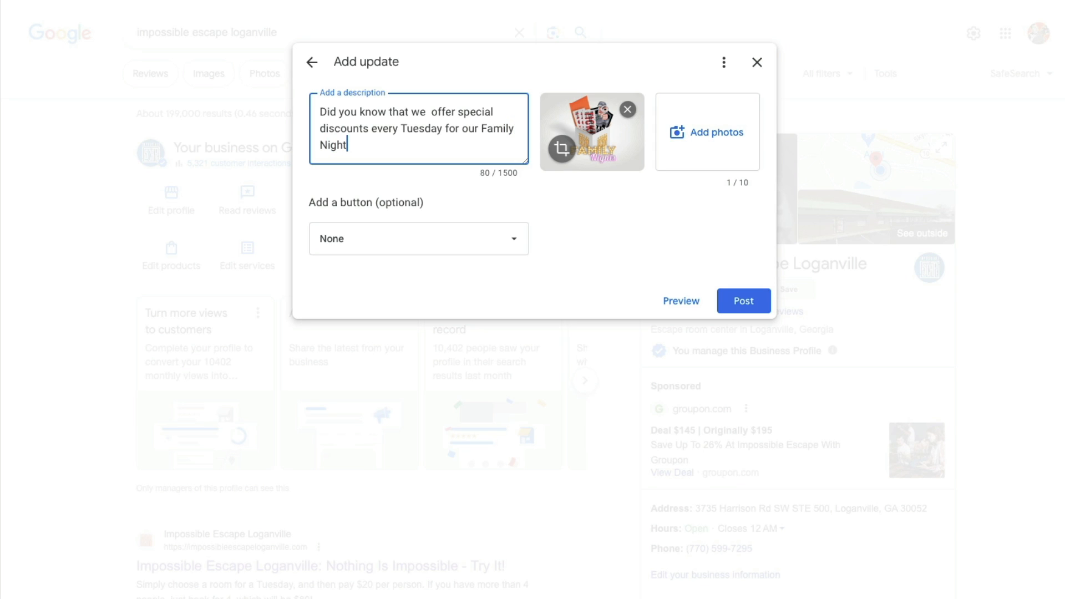
Step: Complete the description with "? You can bring your entire family or group, for one low price!"
text(?  You can bring your en)
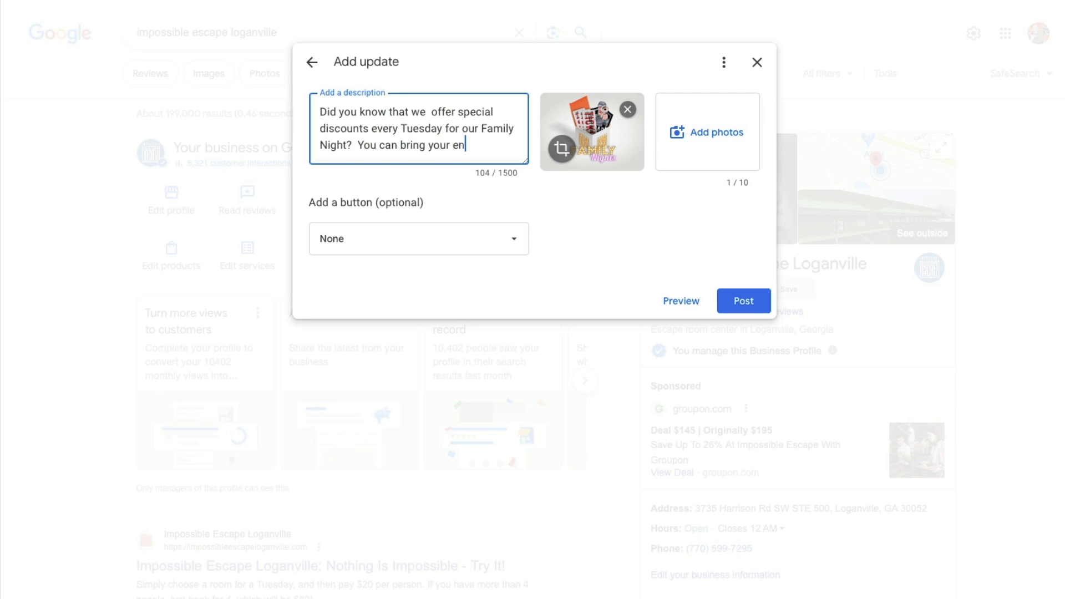
text(tire family or gro)
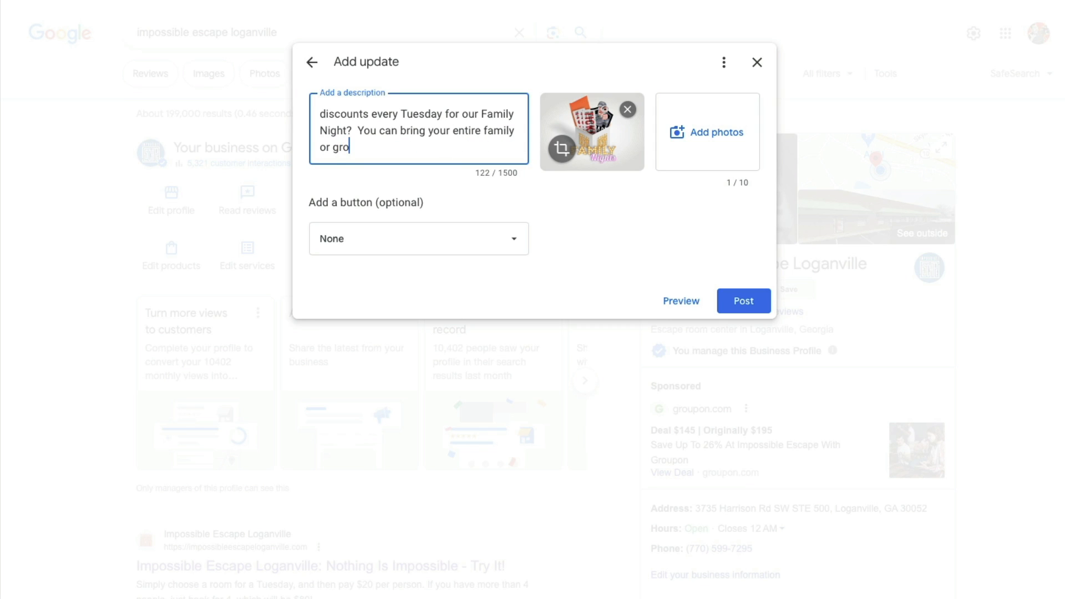
text(up, for one low pricer)
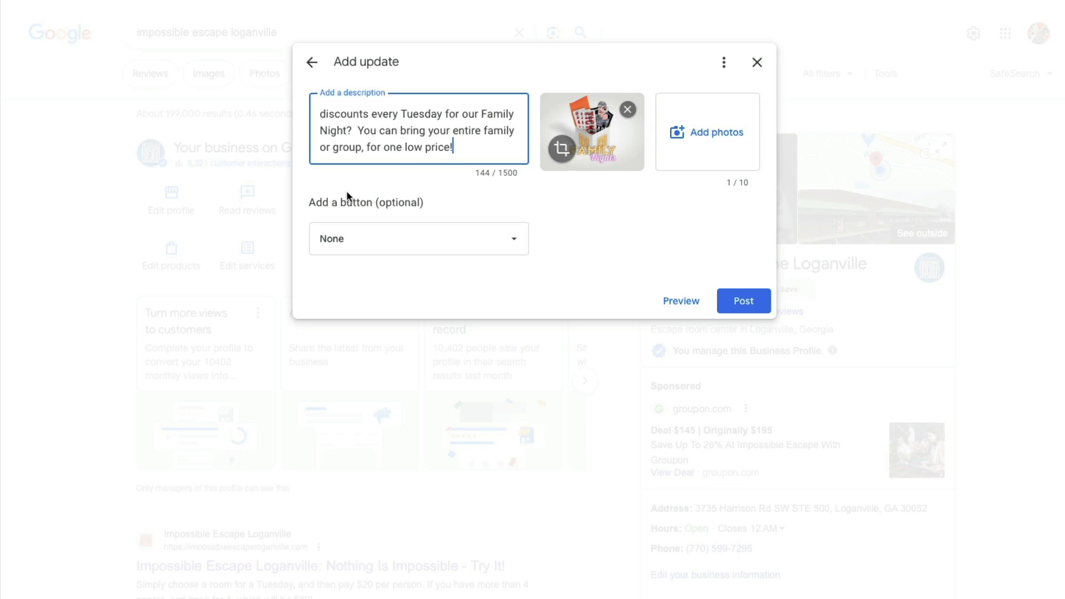
click(381, 241)
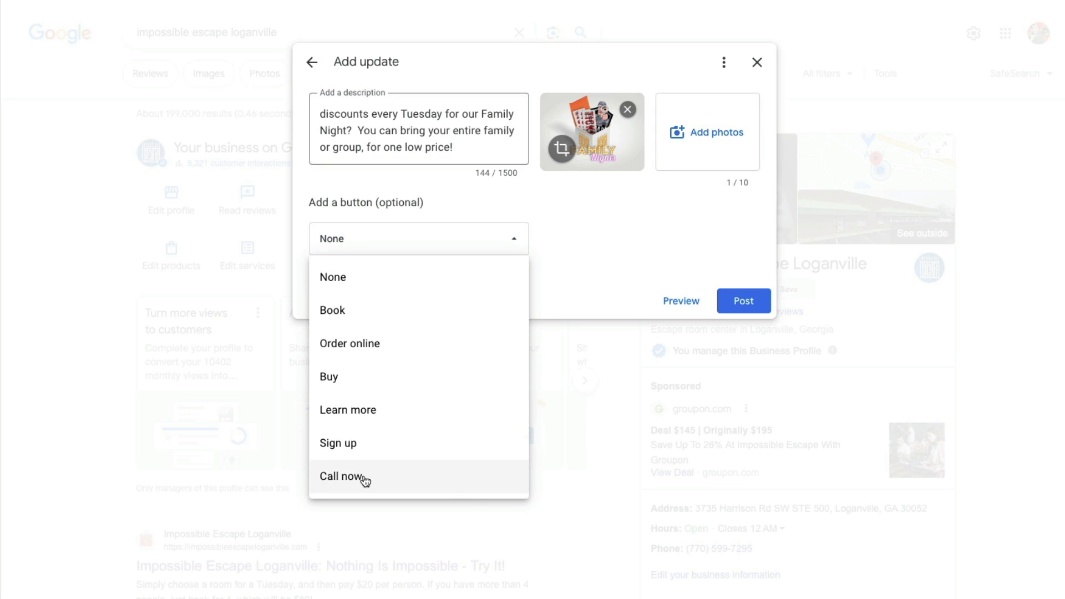
click(332, 310)
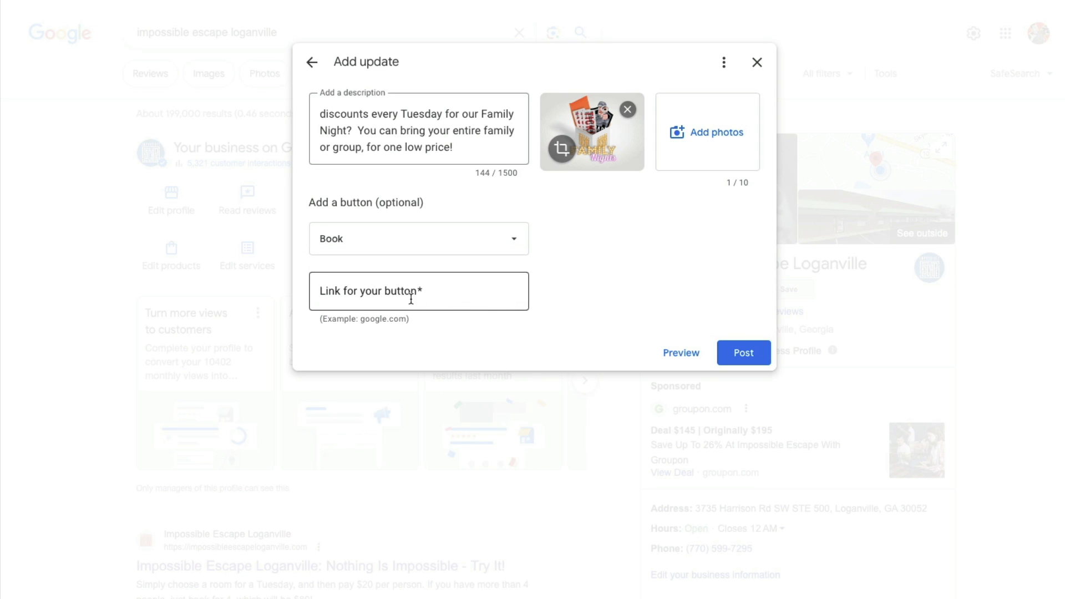
click(411, 298)
text(ht)
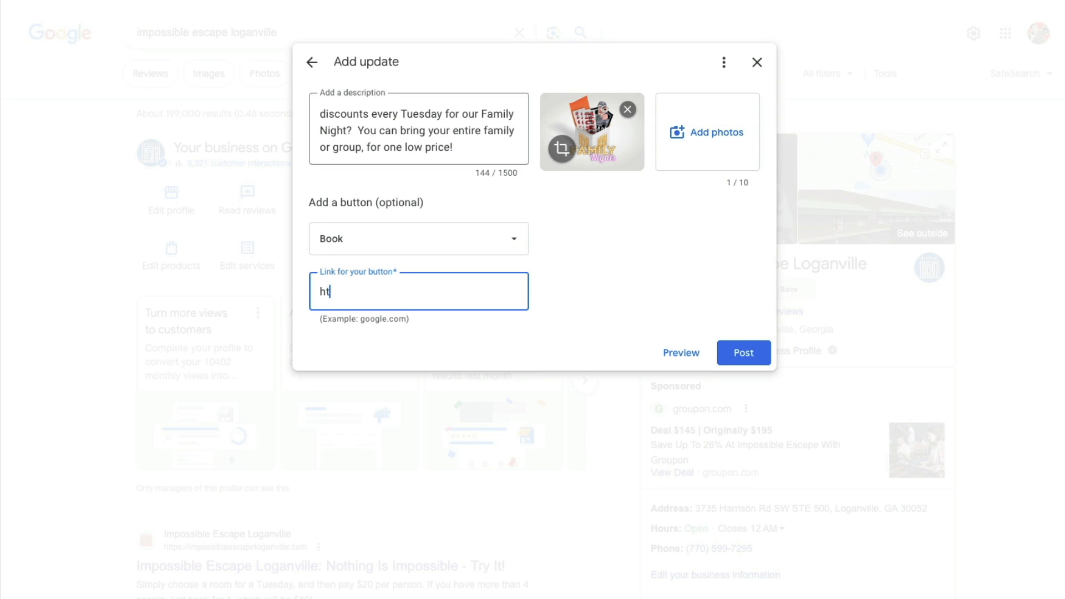
text(tp://www.impossib)
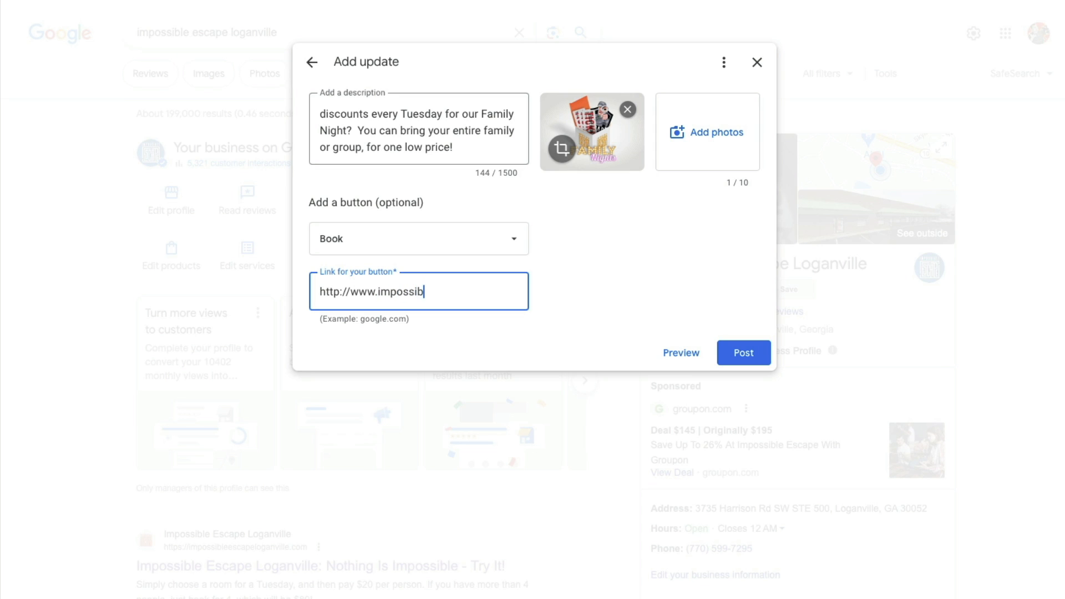
text(leescpeloganville.com)
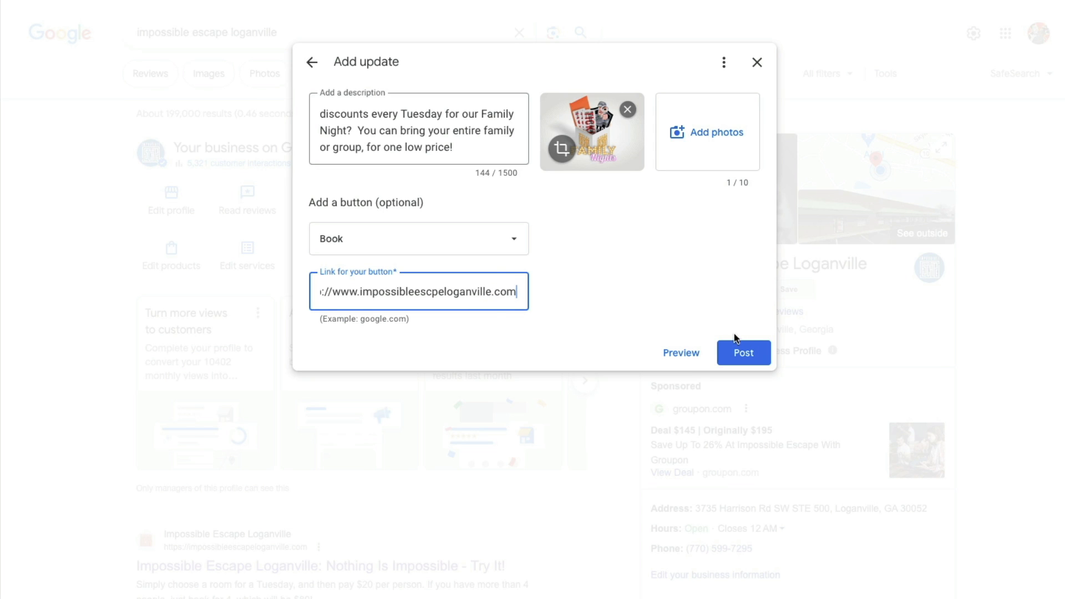
click(752, 354)
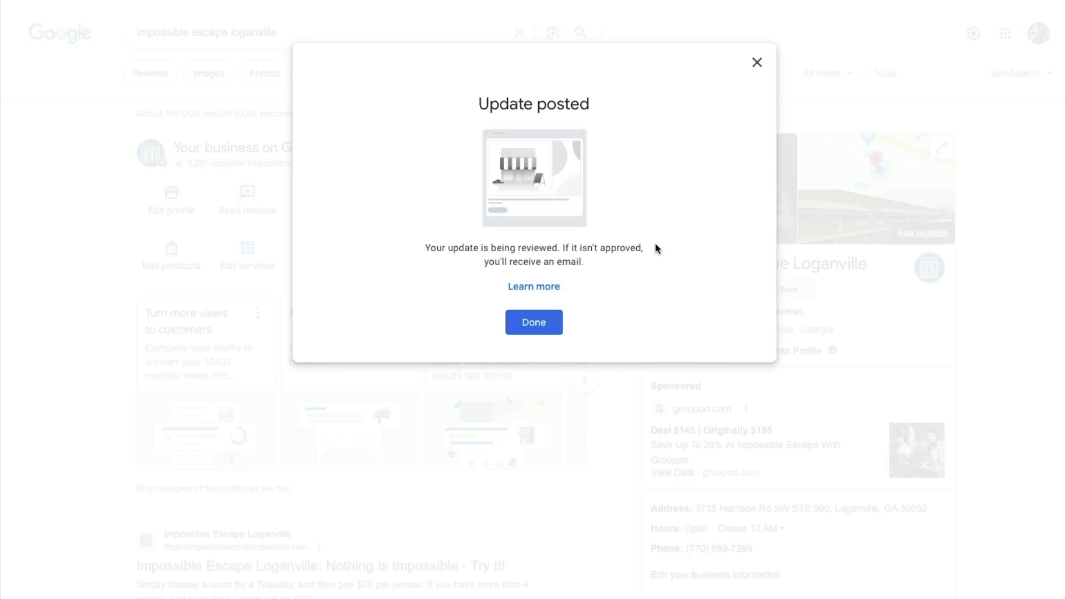
click(542, 329)
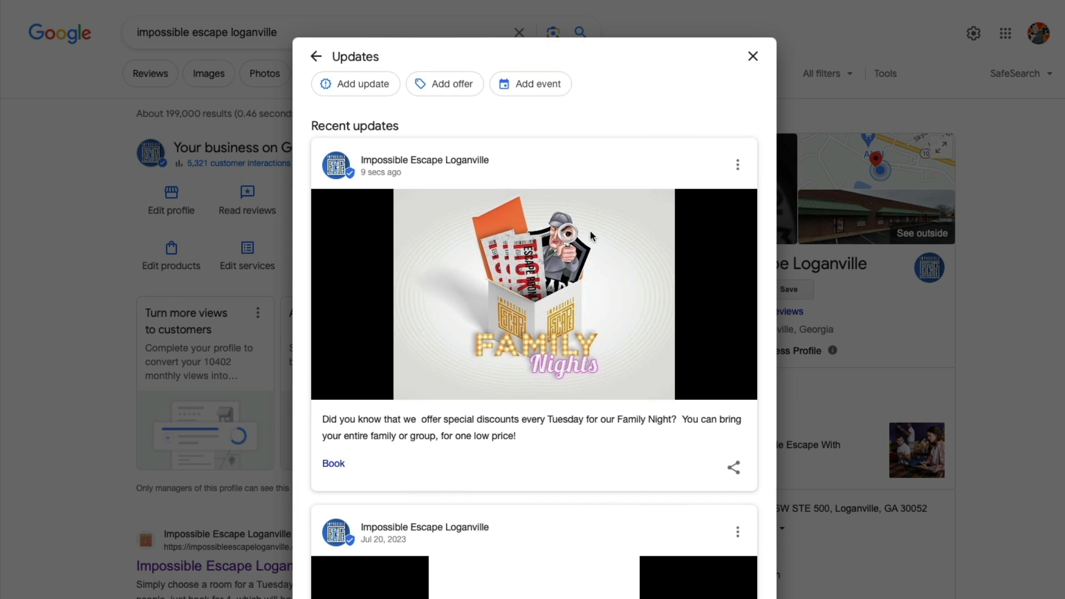
Step: Look through the business's recent updates, from the new Family Night post back to the June 2023 posts
scroll(562, 405, down, 3)
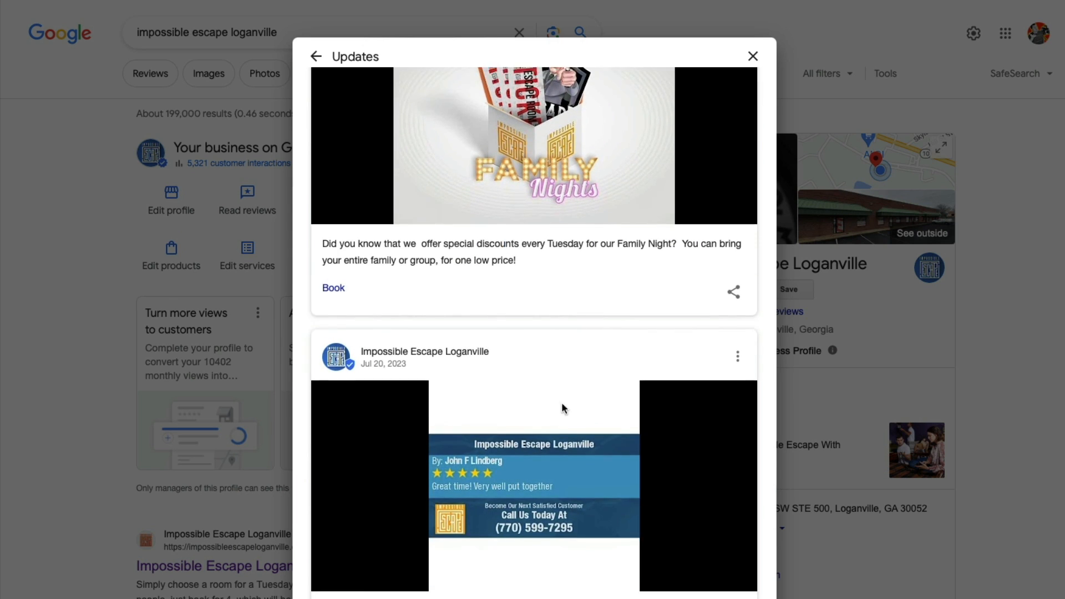
scroll(563, 414, down, 10)
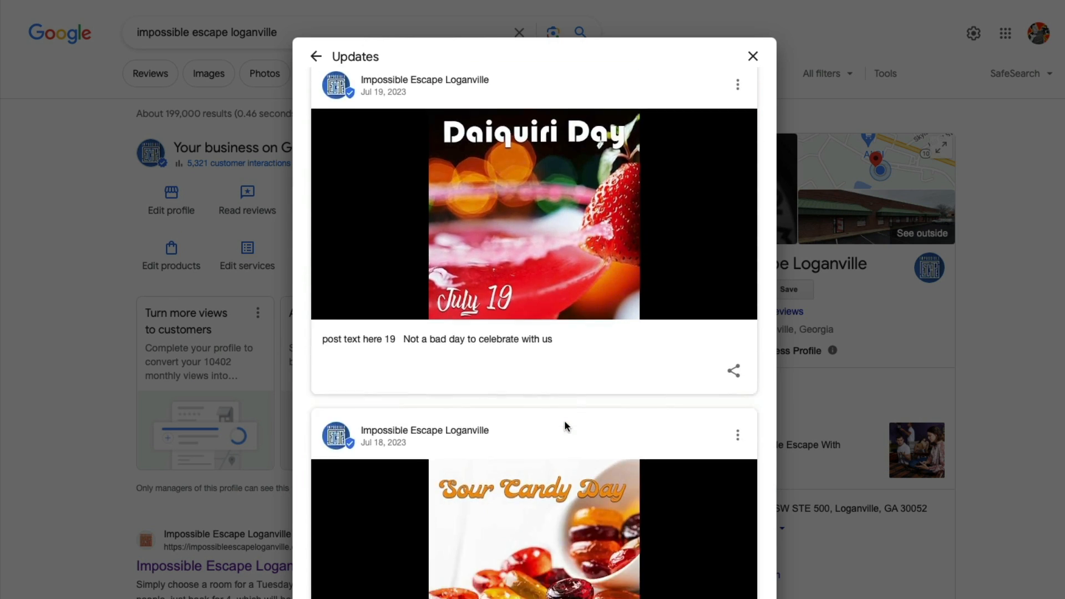
scroll(564, 425, down, 1)
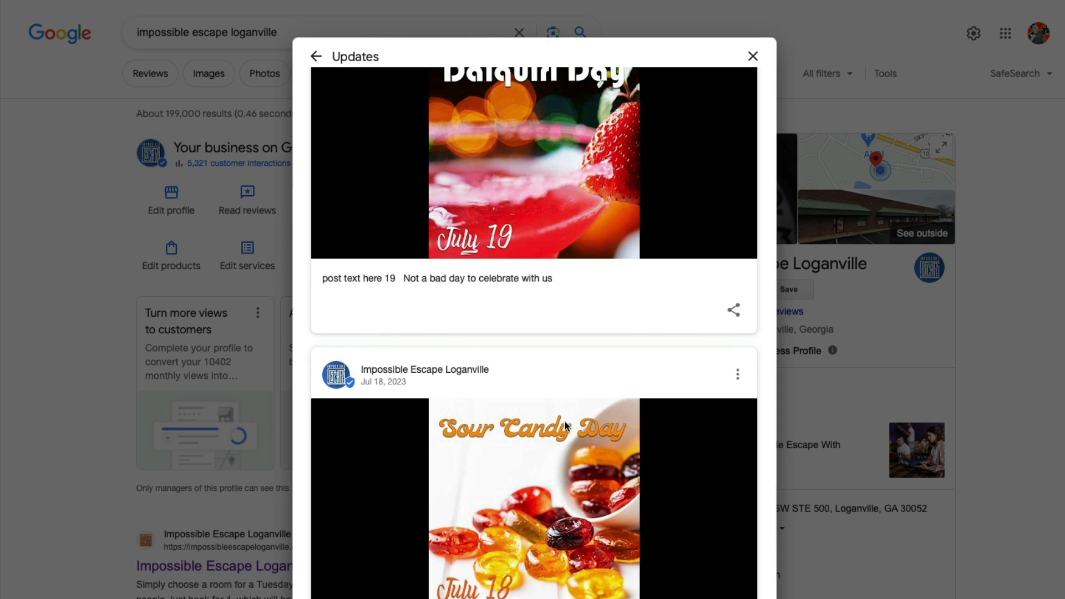
scroll(565, 426, down, 10)
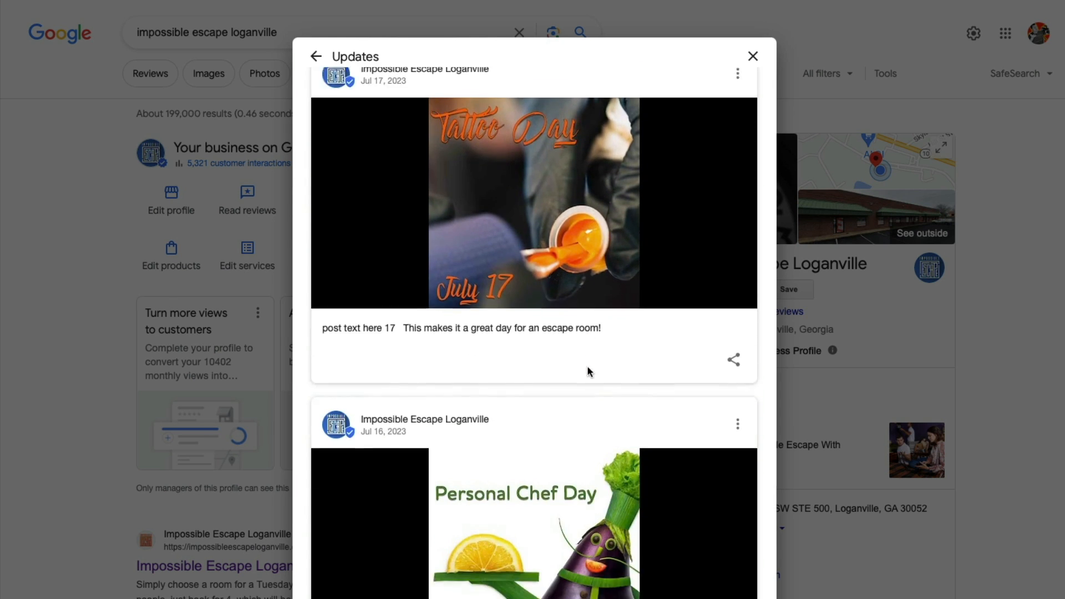
scroll(588, 368, down, 12)
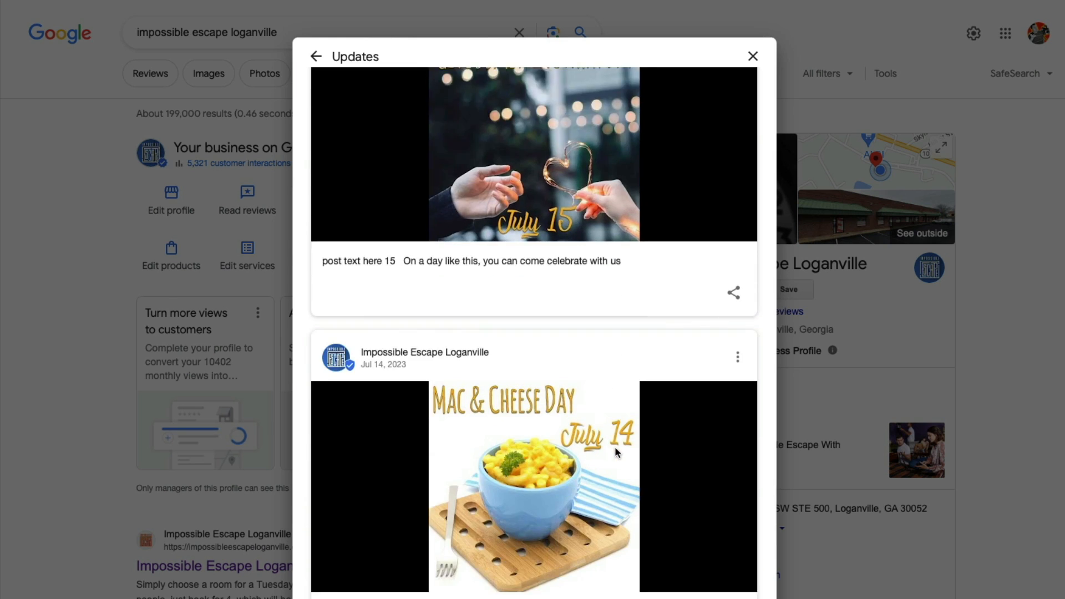
scroll(615, 451, down, 12)
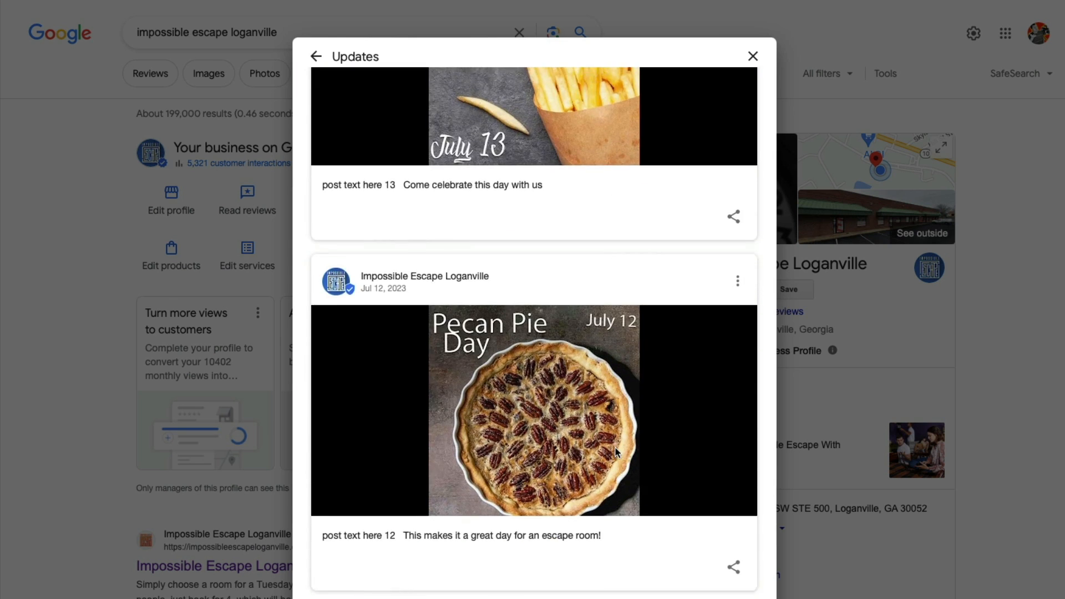
scroll(614, 445, down, 12)
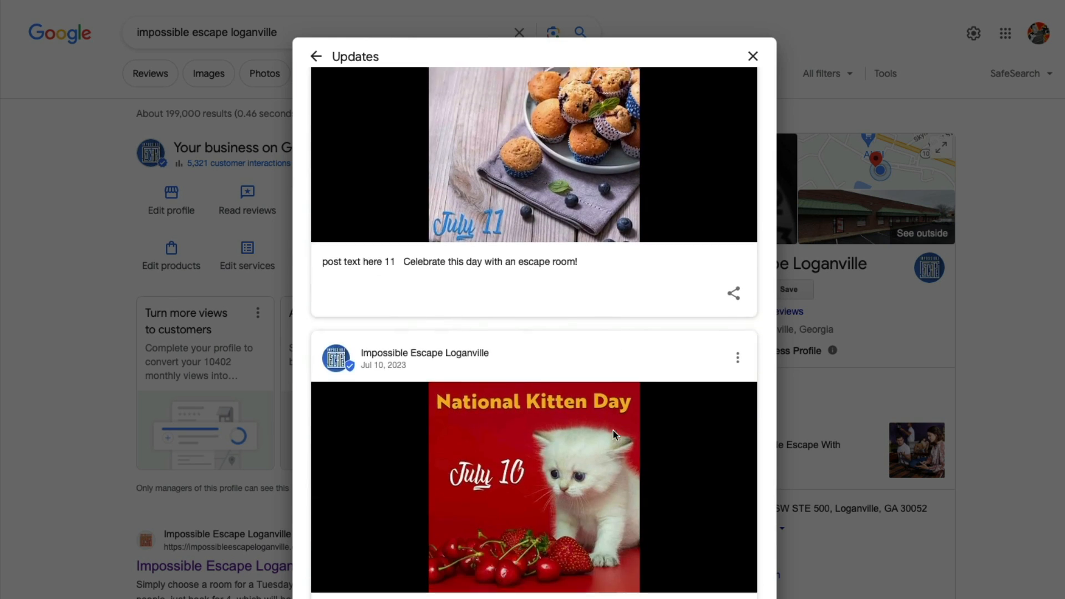
scroll(613, 433, down, 15)
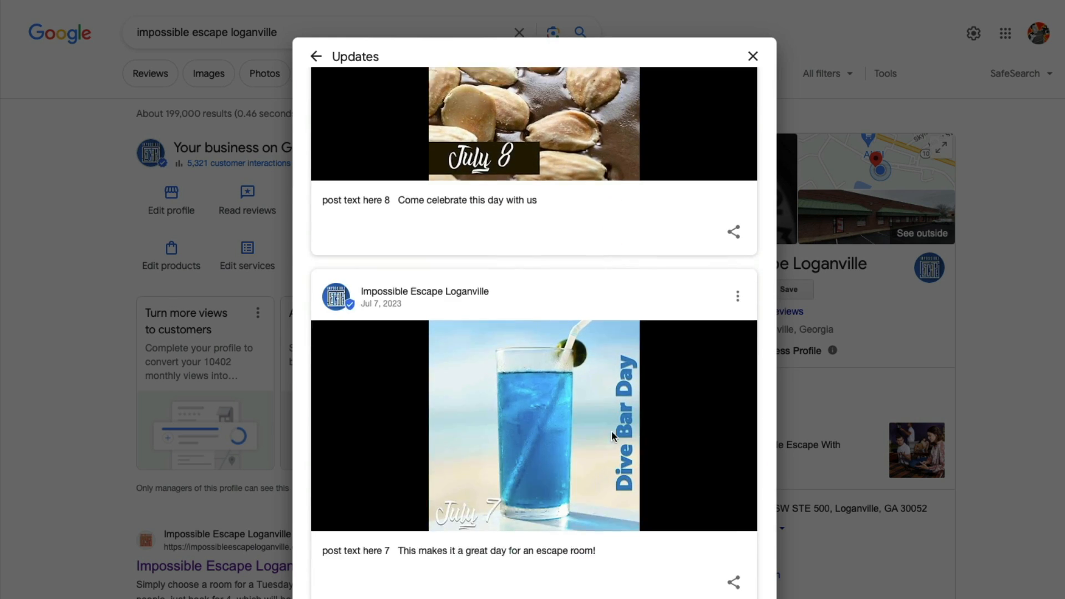
scroll(611, 431, down, 5)
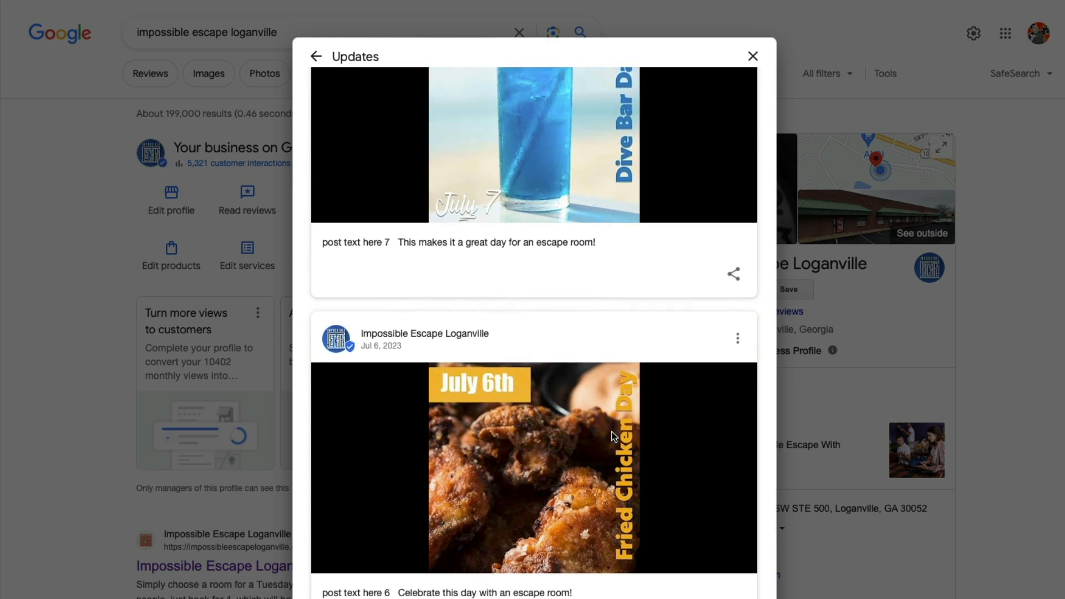
scroll(613, 437, down, 9)
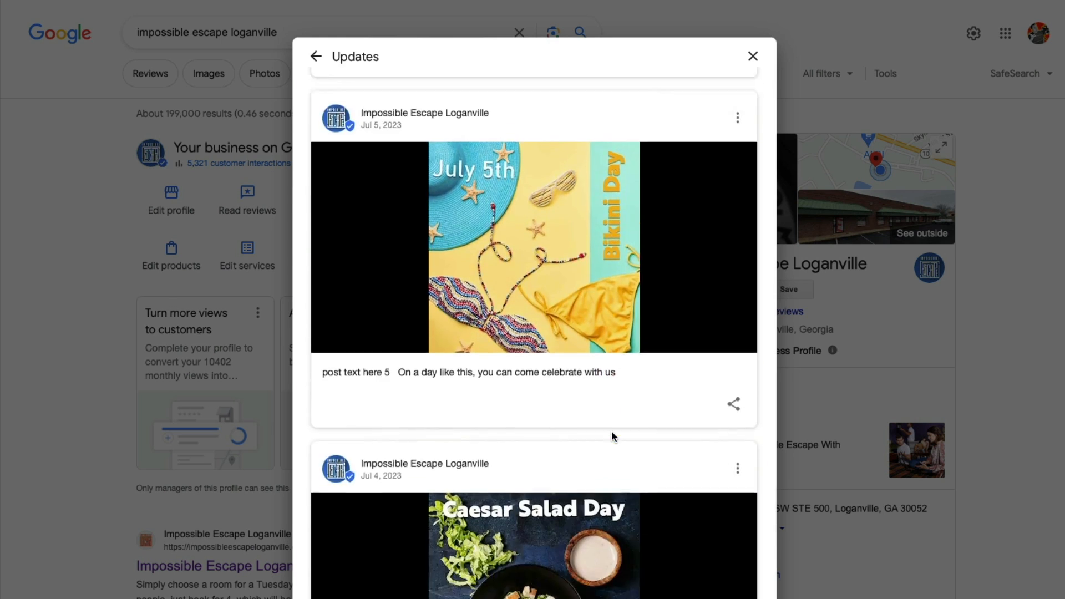
scroll(613, 436, down, 9)
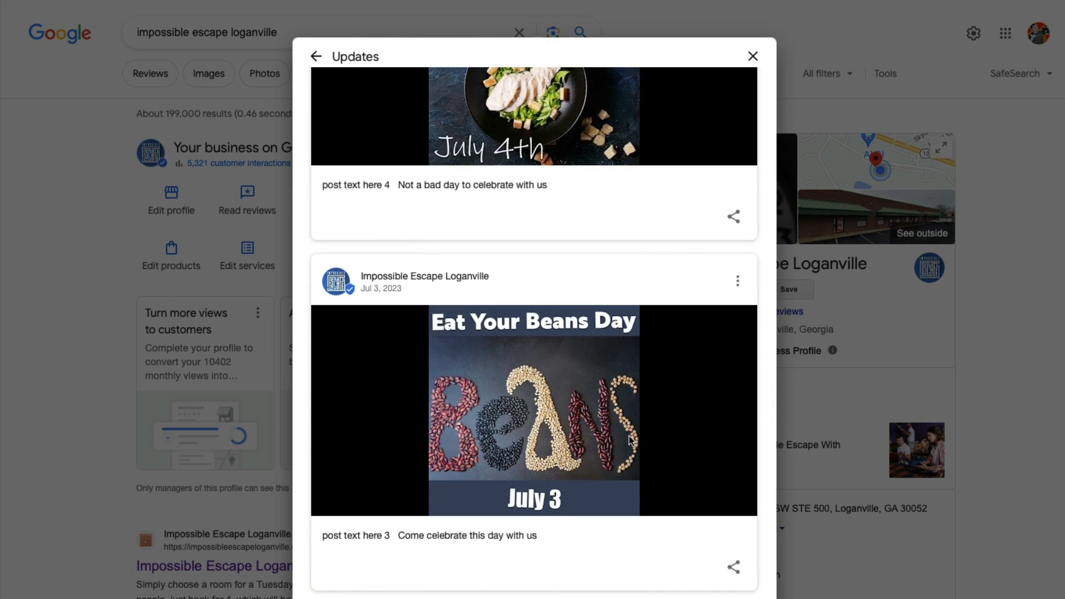
scroll(629, 438, down, 5)
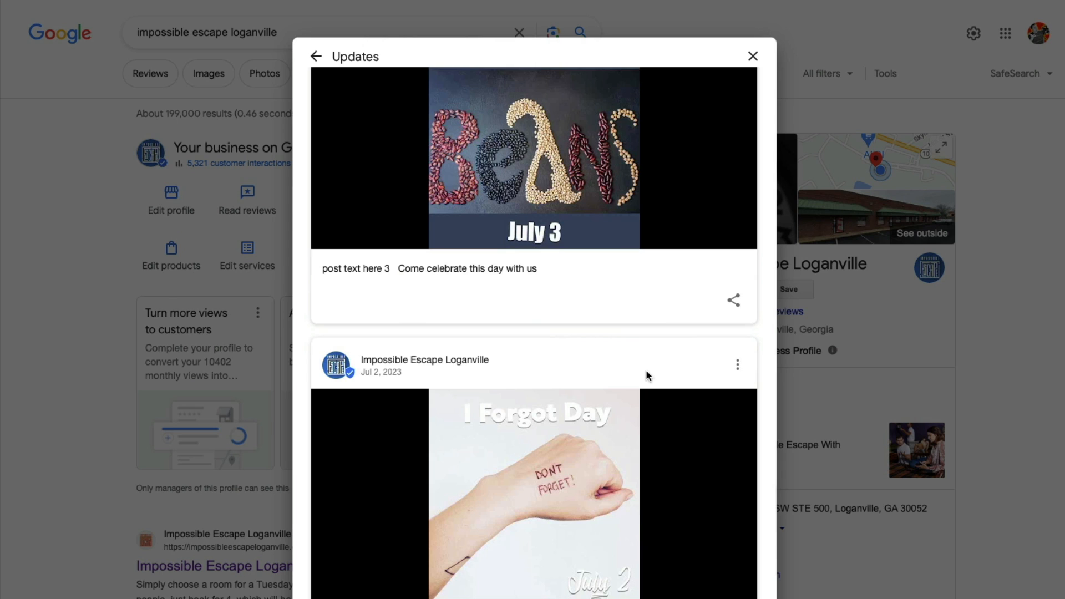
scroll(646, 369, down, 4)
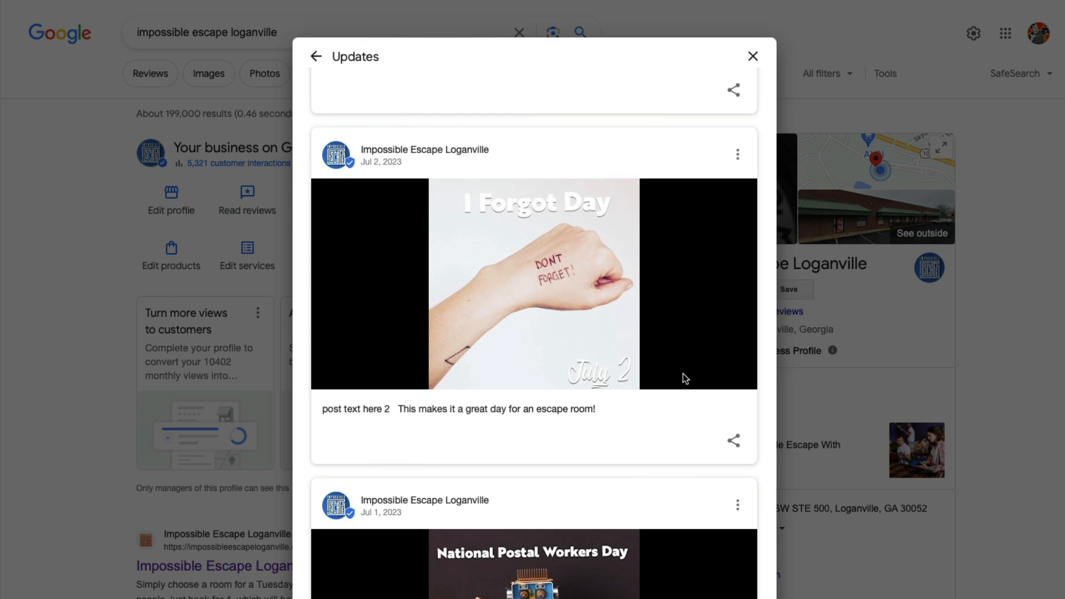
scroll(558, 384, down, 7)
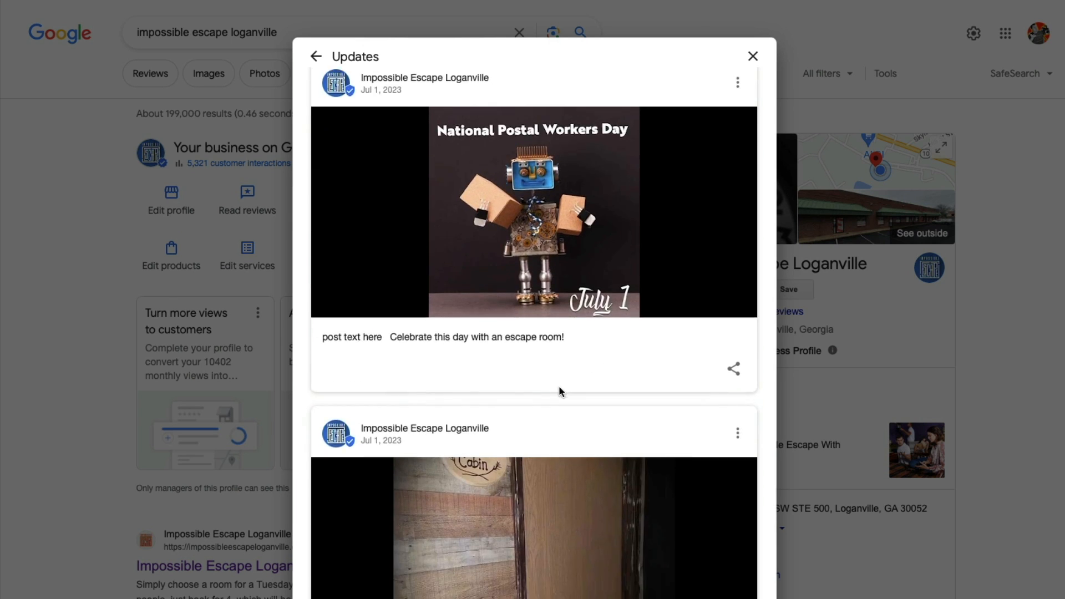
scroll(559, 390, down, 9)
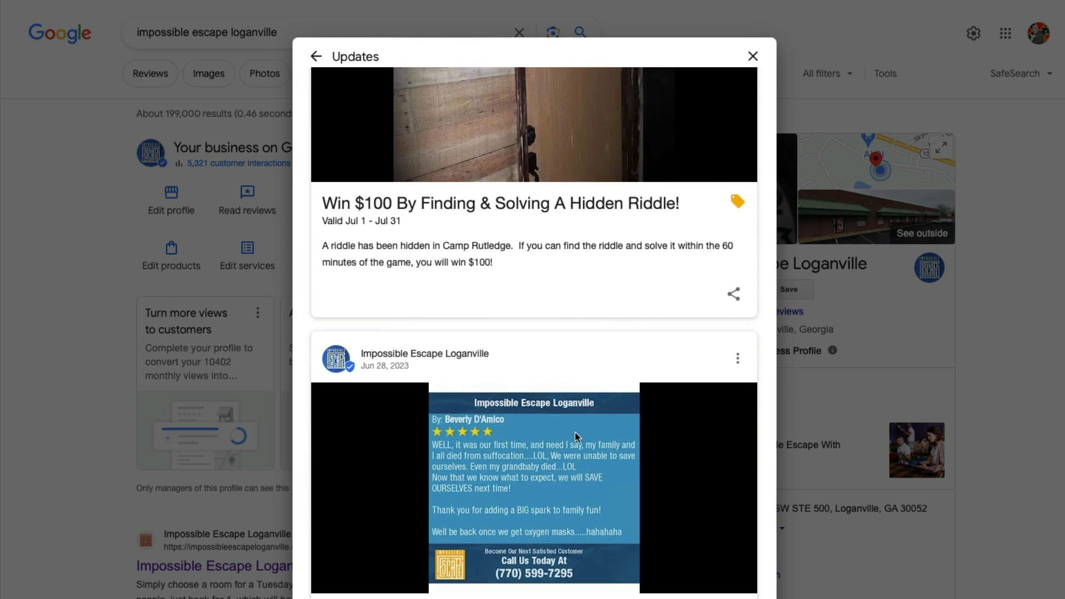
Step: Look through the older updates back to early 2023, return to the July 2023 posts, and leave the updates list
scroll(575, 436, down, 7)
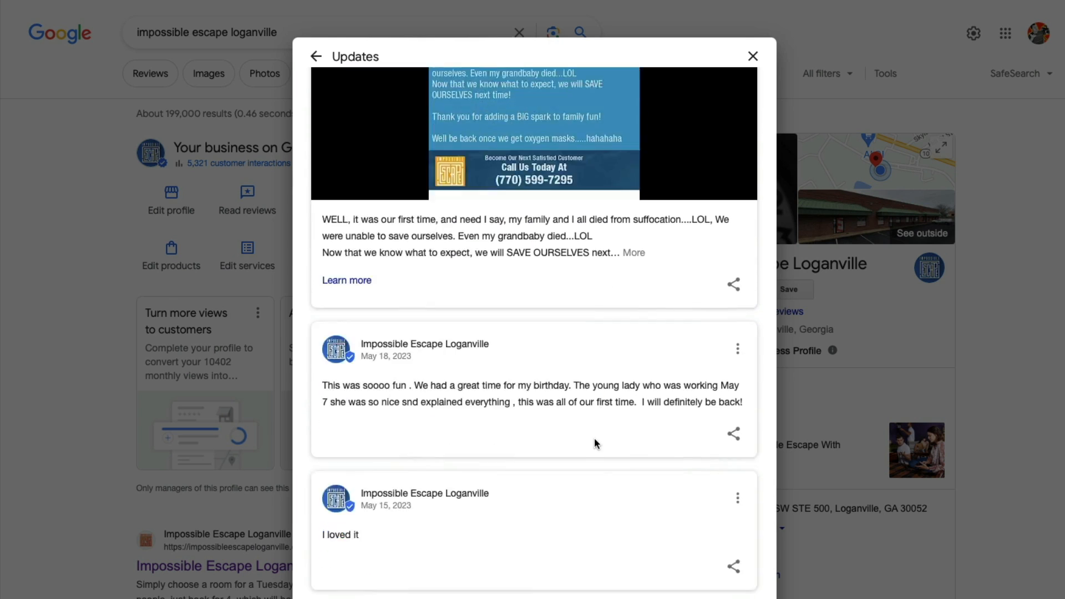
scroll(594, 443, down, 15)
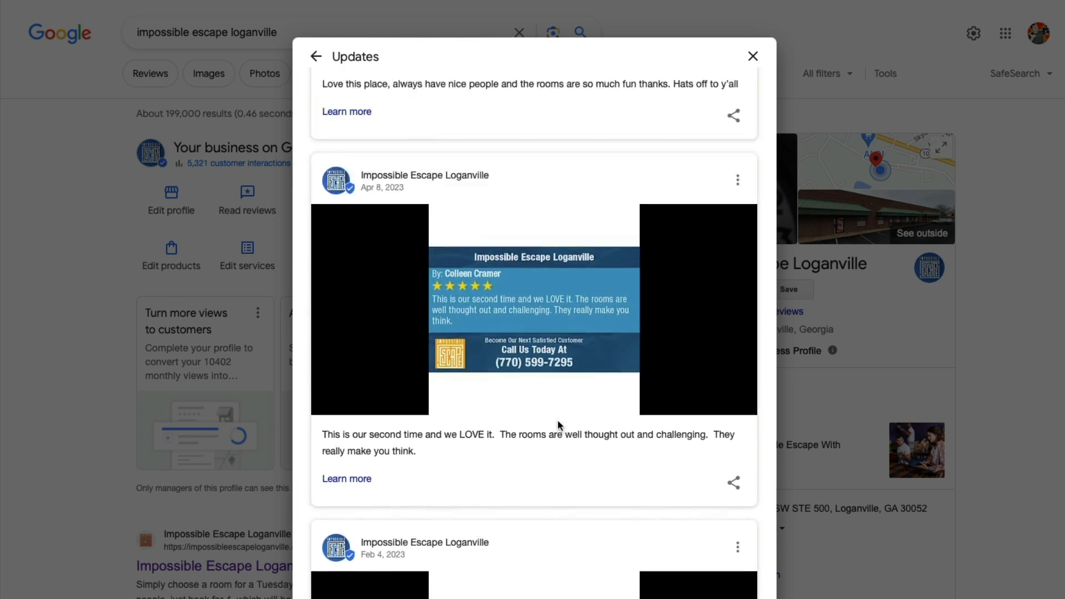
scroll(559, 425, up, 20)
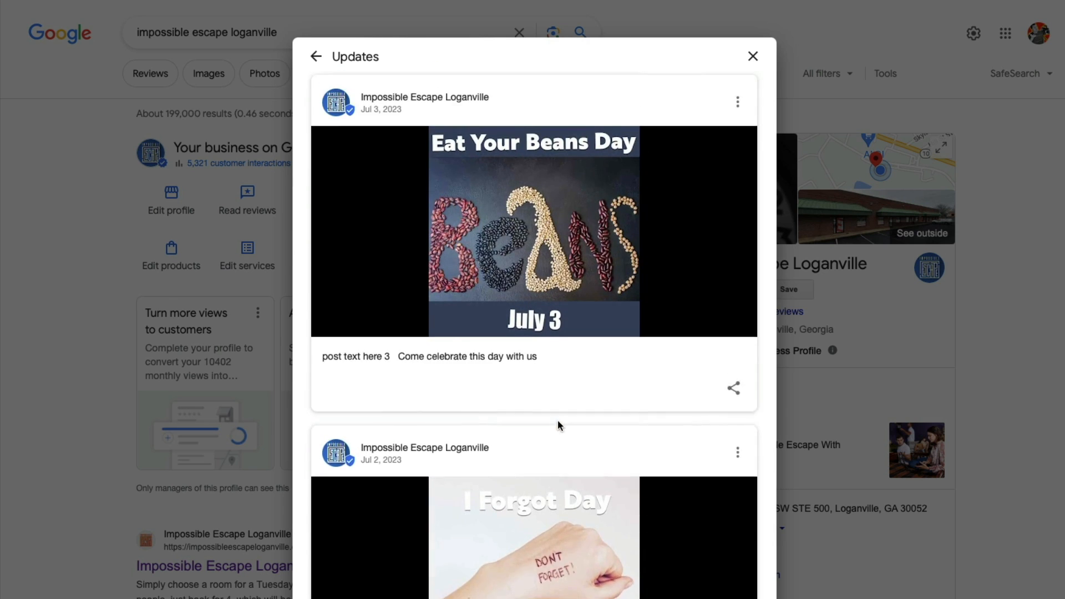
scroll(558, 425, up, 2)
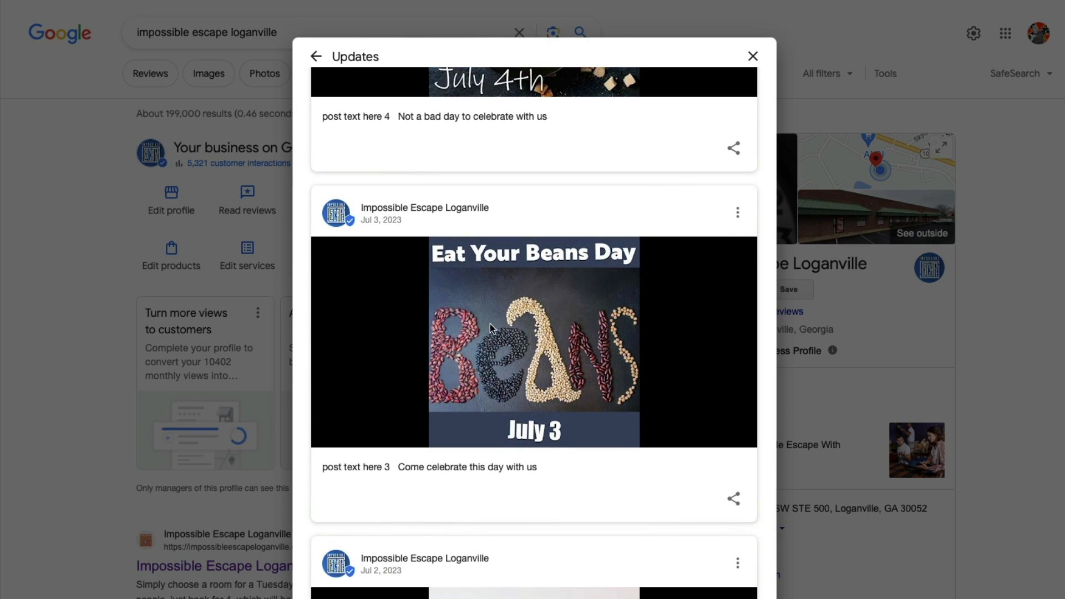
scroll(490, 328, up, 4)
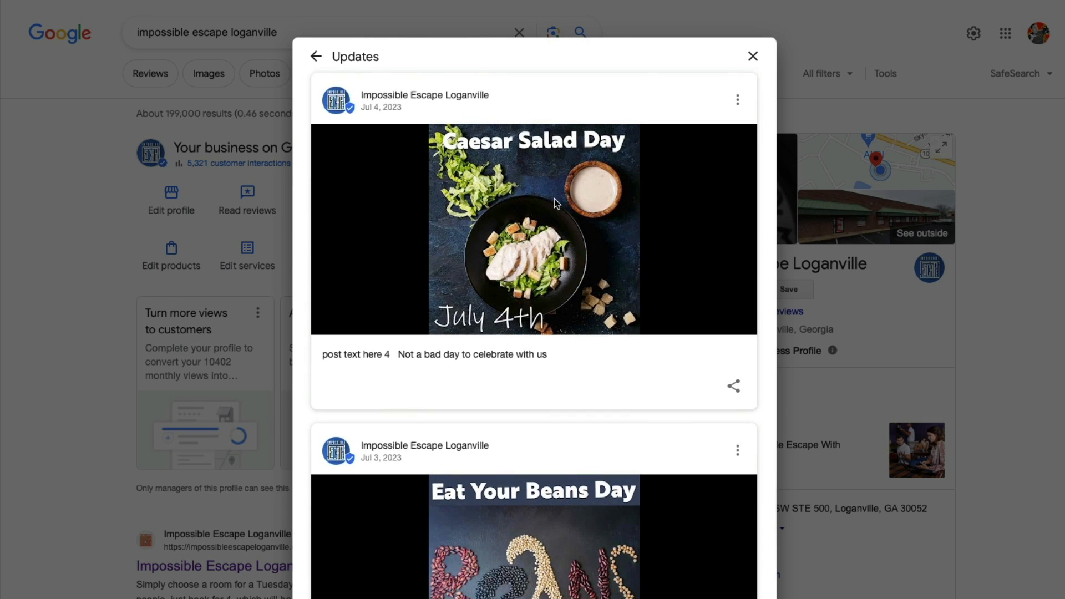
scroll(554, 198, up, 4)
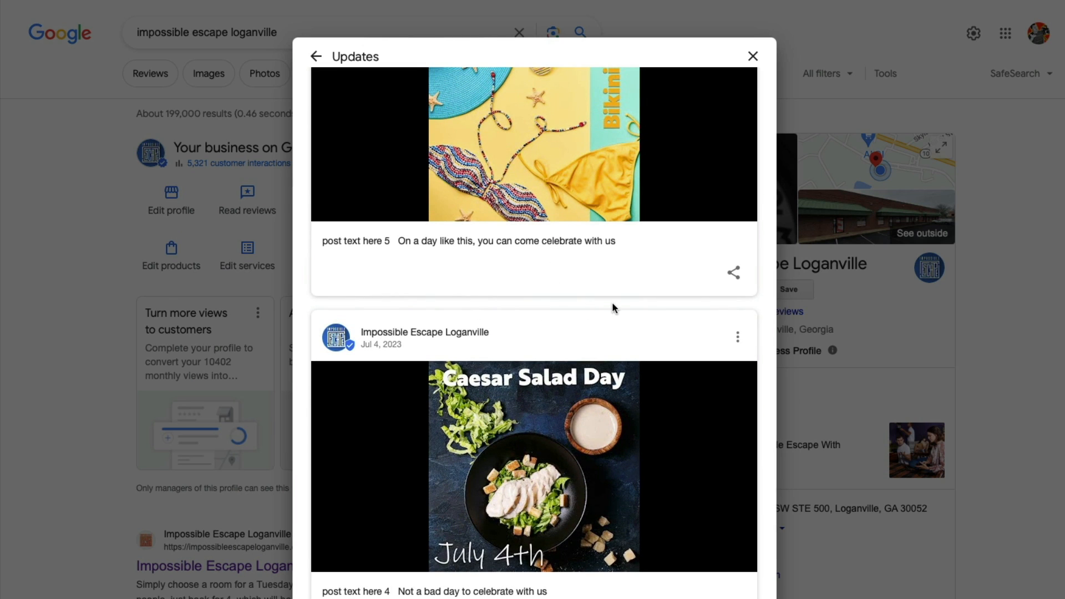
click(316, 56)
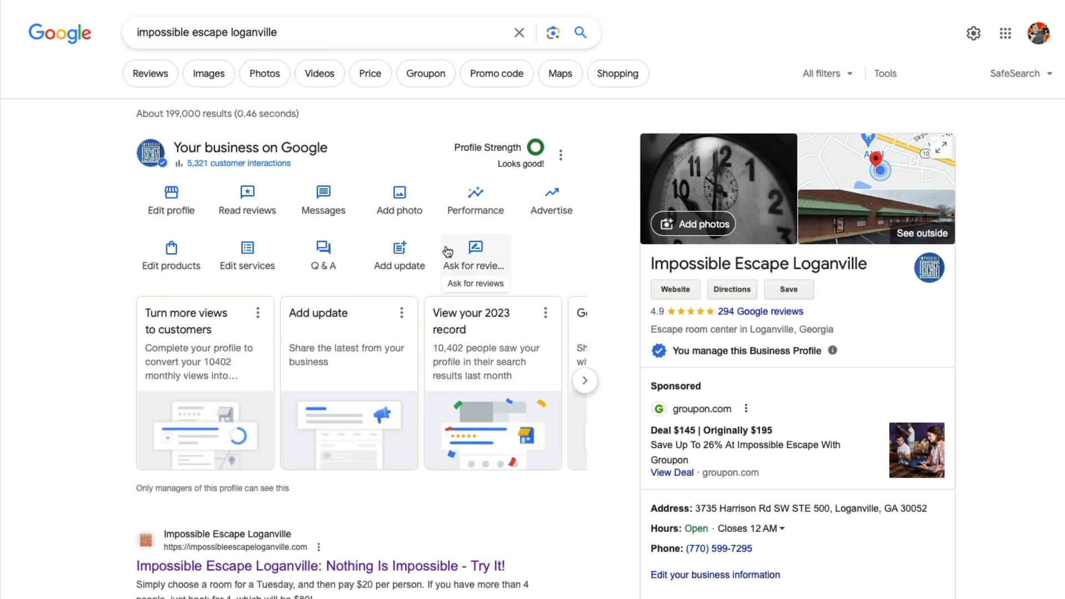
Step: Start a new offer for the business and upload the "Escape Hunger" chef image as its photo
click(405, 243)
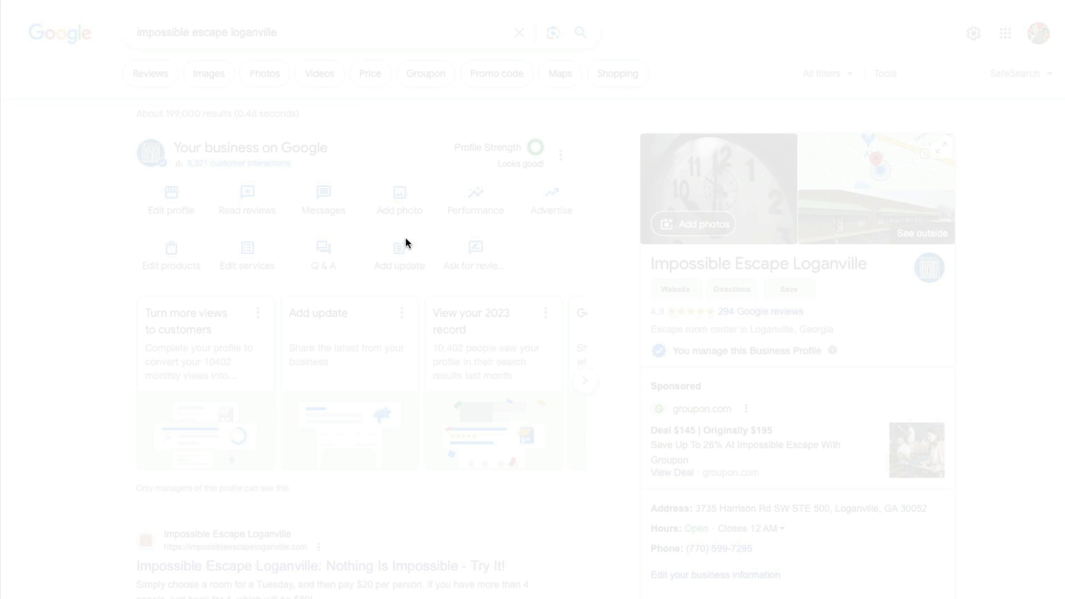
click(361, 159)
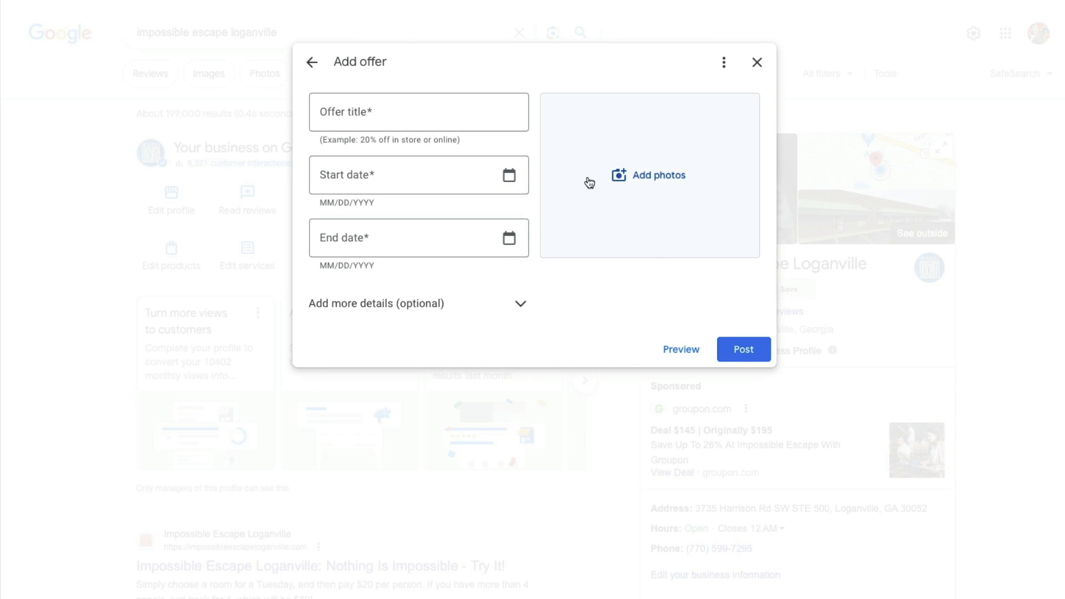
click(643, 170)
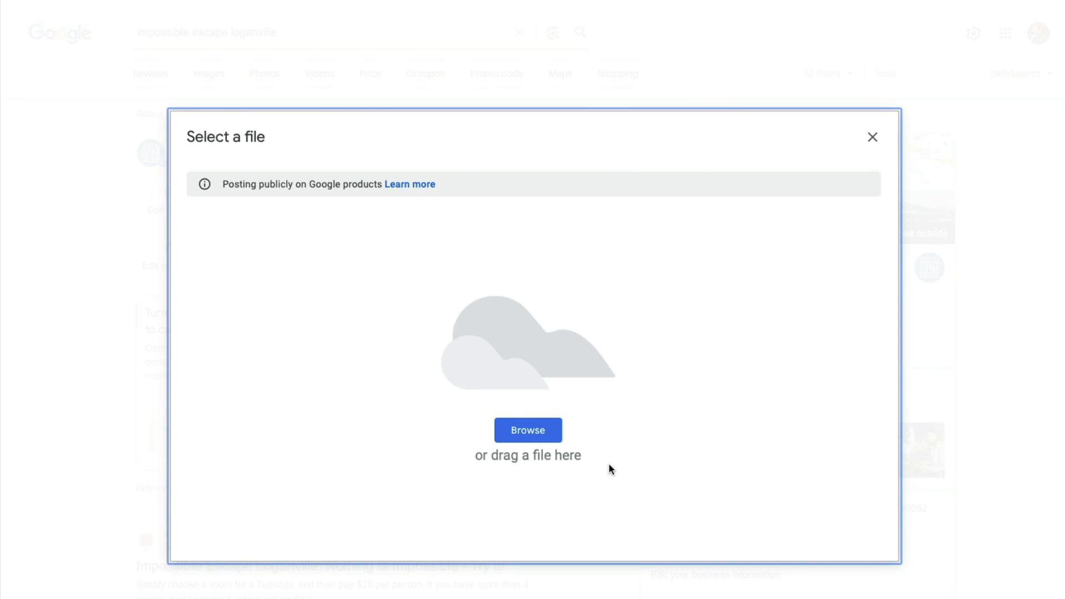
click(527, 431)
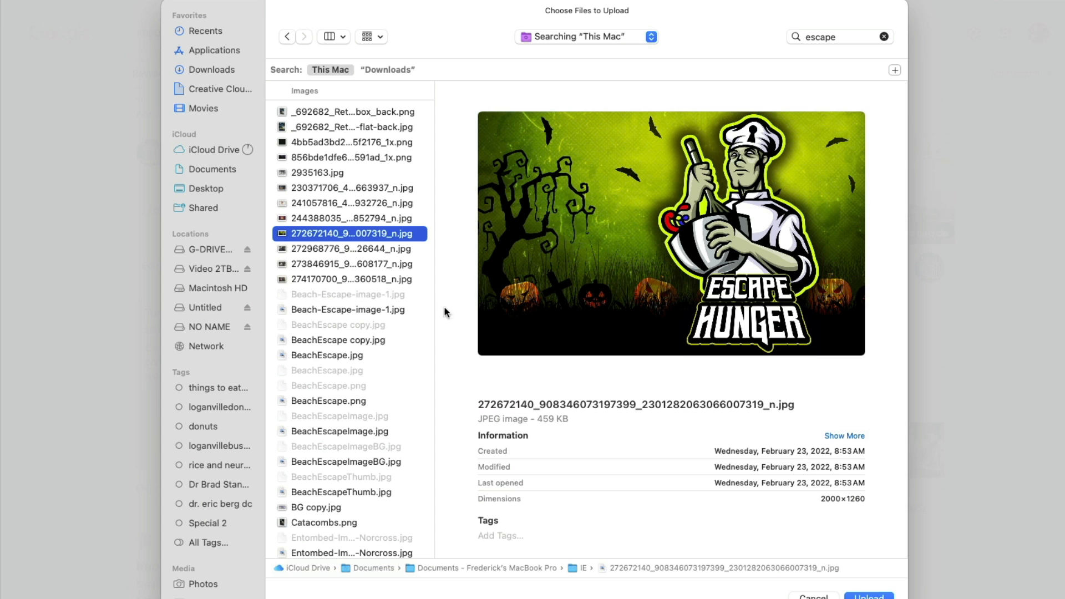
click(869, 596)
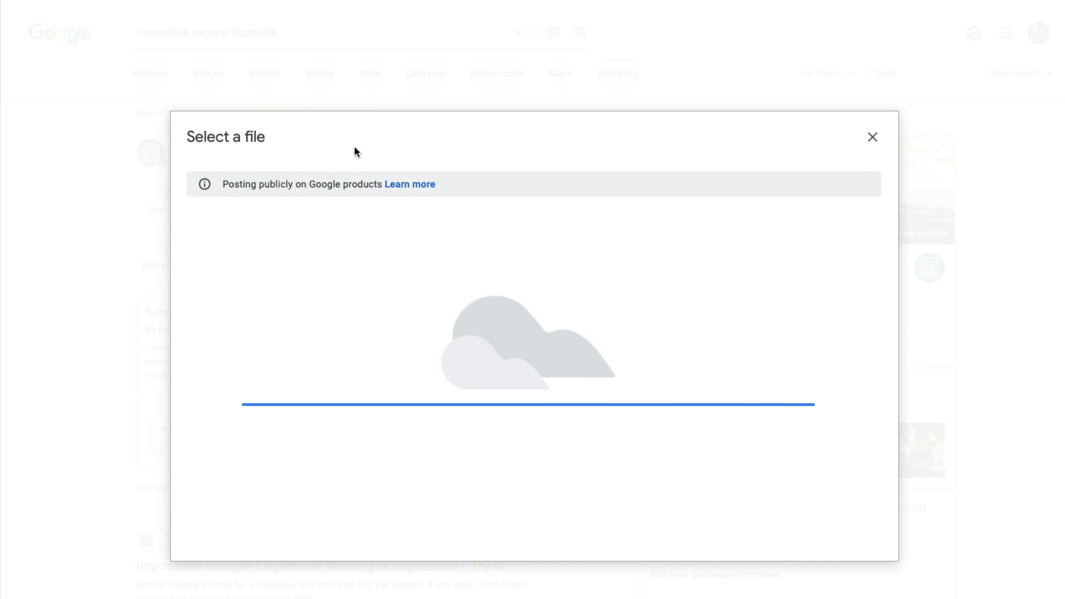
Step: Title the offer "Save $2 Per Food Item that you donate on Wednesdays"
click(380, 114)
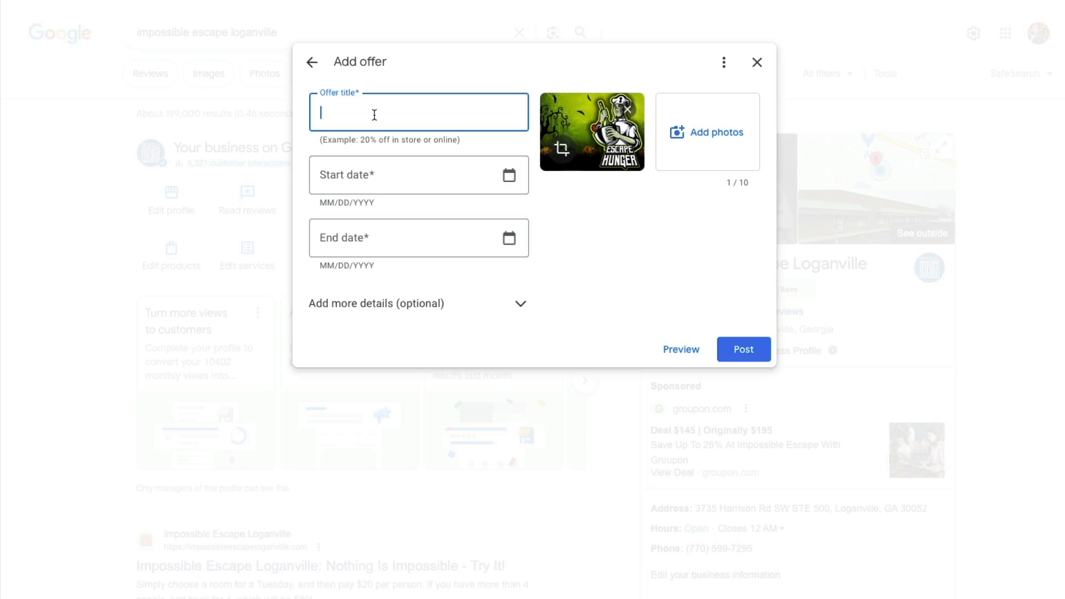
text(Save $2 Per Food Item t)
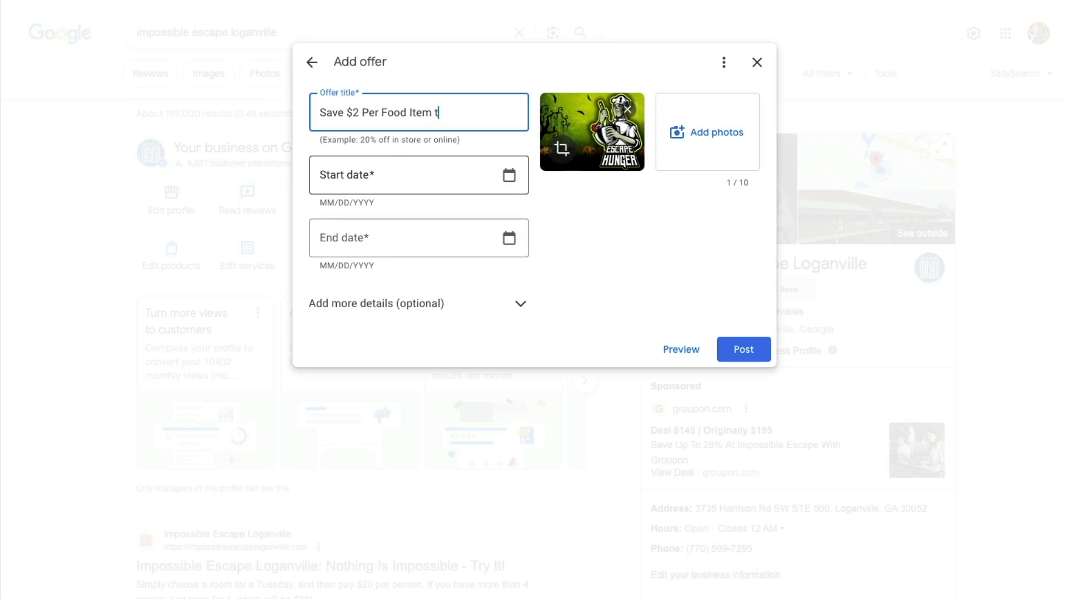
text(hat you donate on)
text(W)
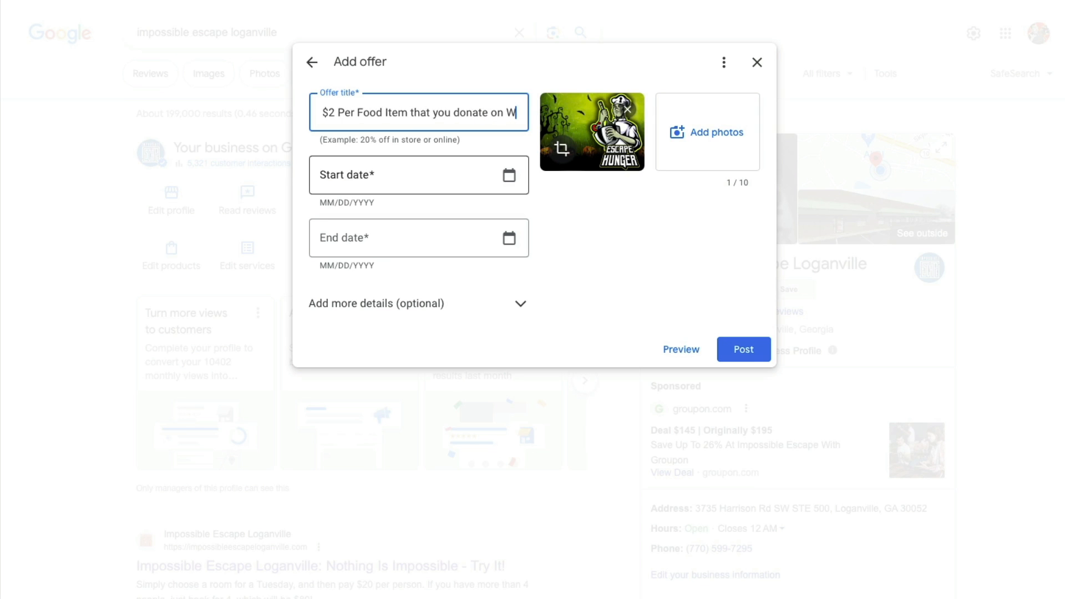
text(en)
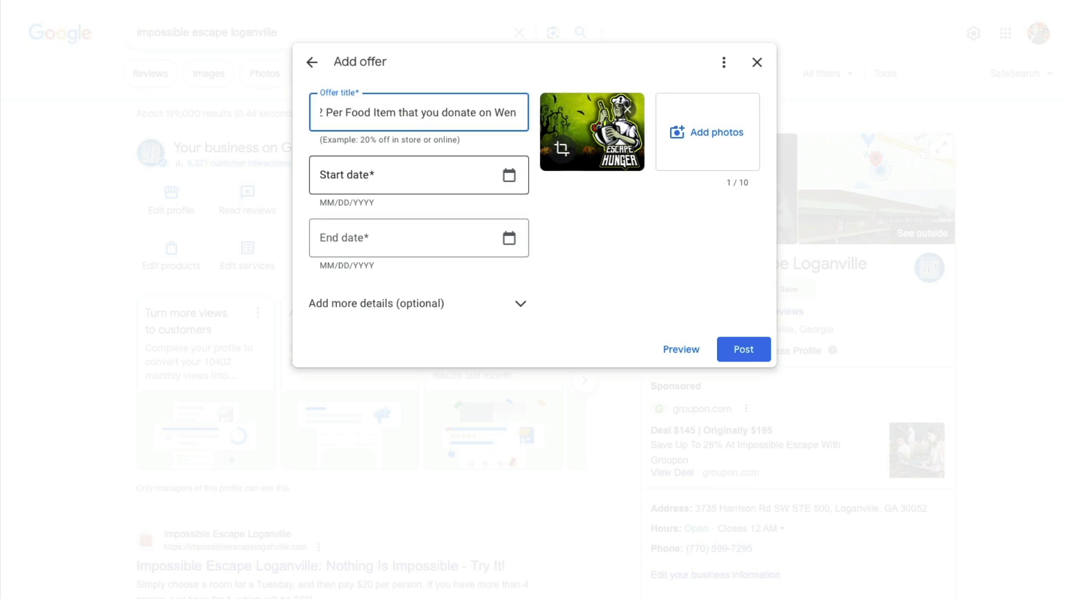
key(BackSpace)
text(dnesd)
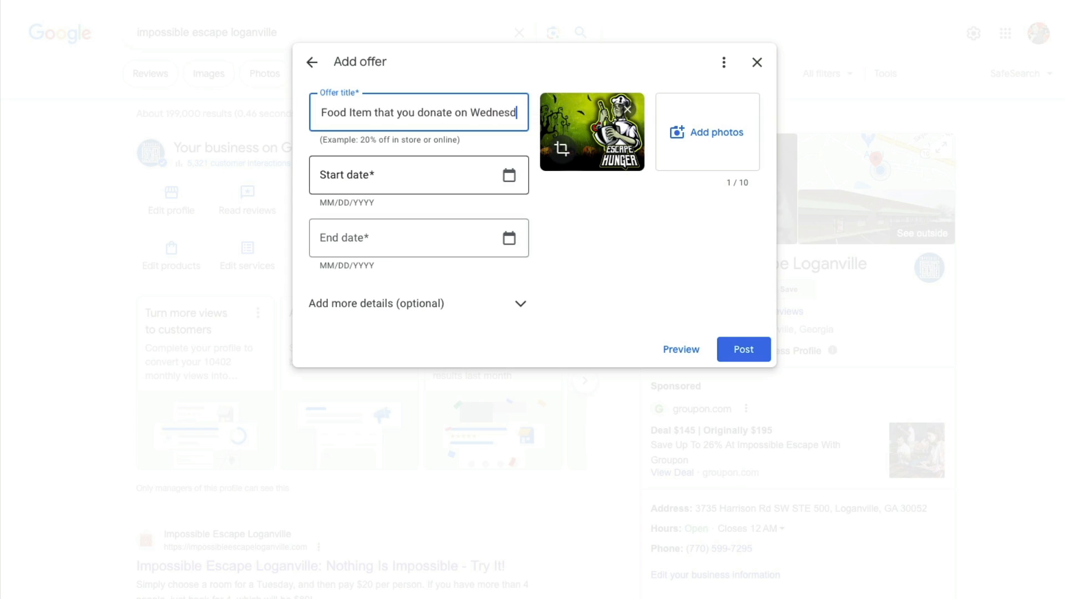
text(ays)
Step: Set the offer's start date to 08/26/2023
click(351, 179)
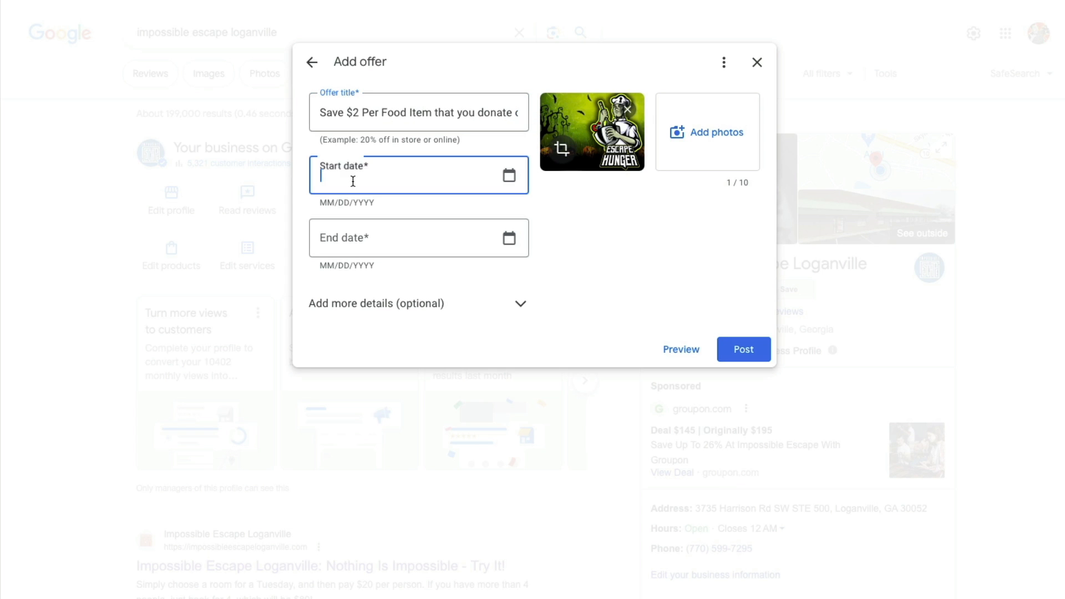
click(503, 177)
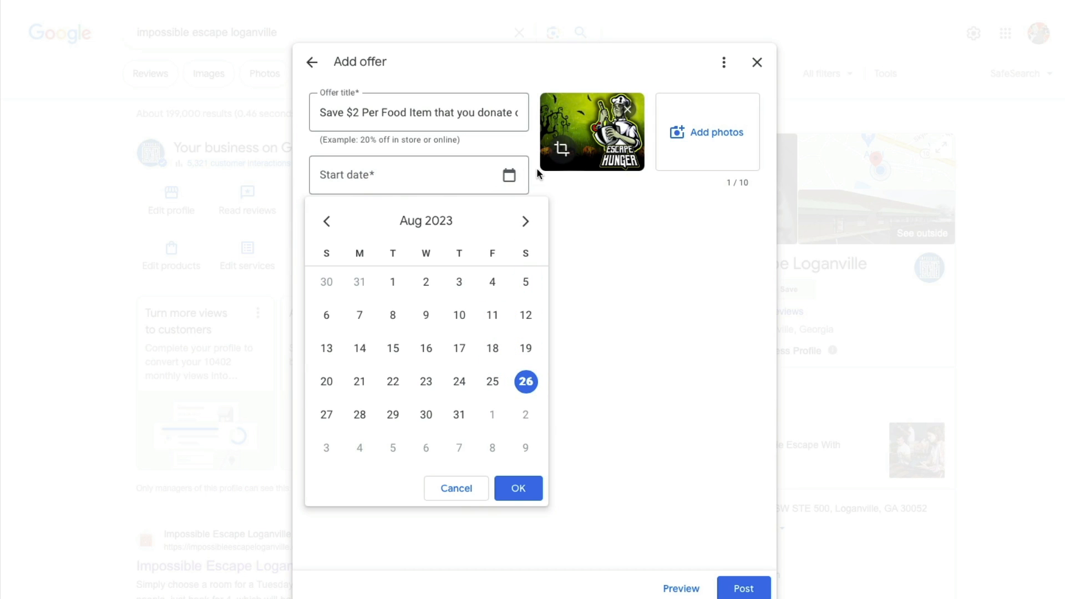
click(493, 384)
click(524, 382)
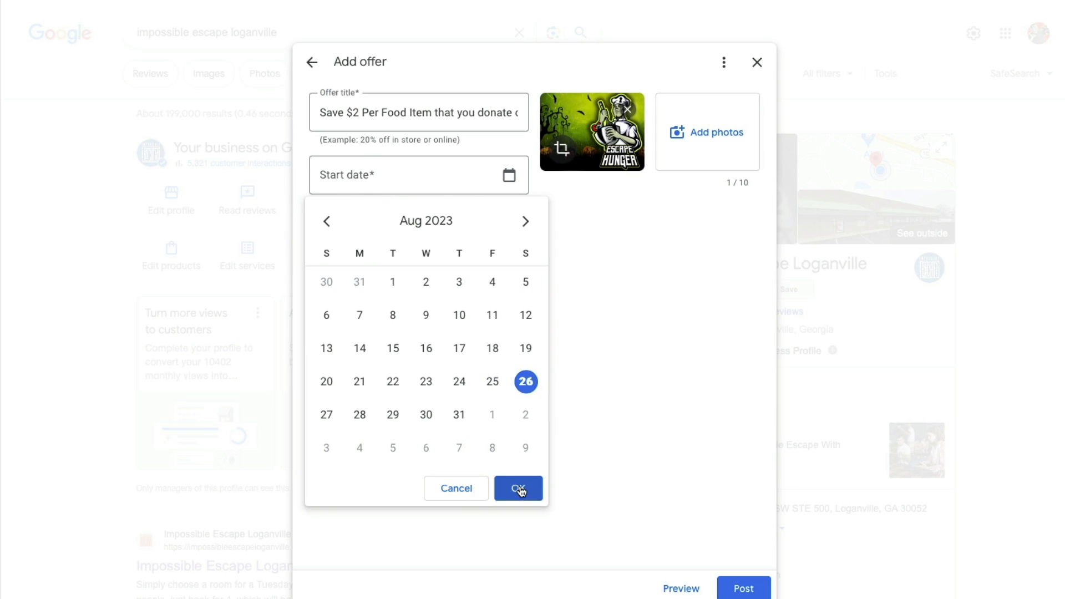
click(516, 489)
Step: Try to set the offer's end date to 01/31/2025
click(391, 236)
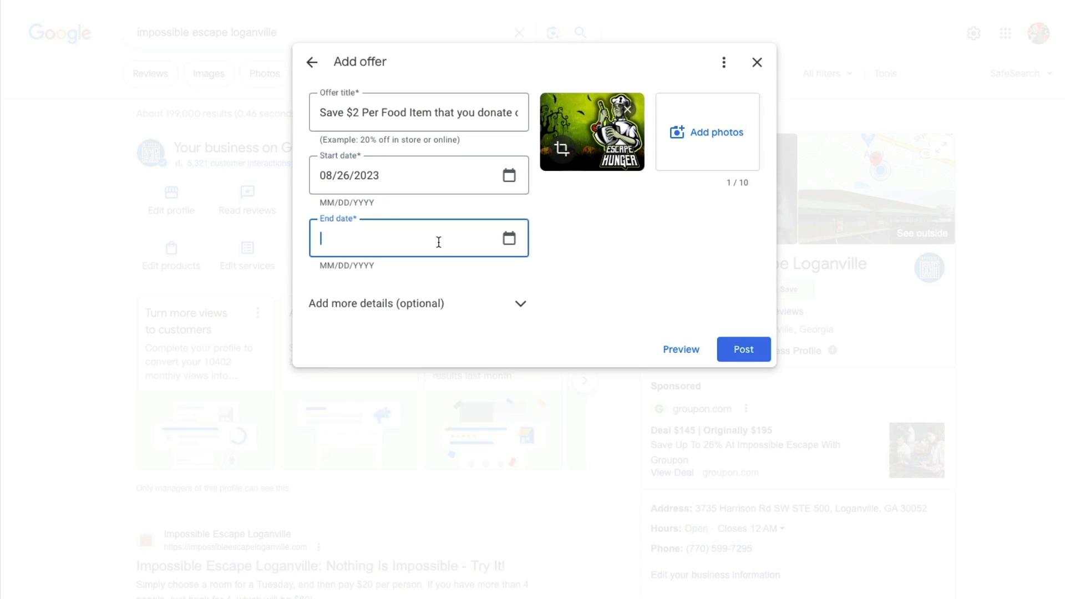
click(508, 239)
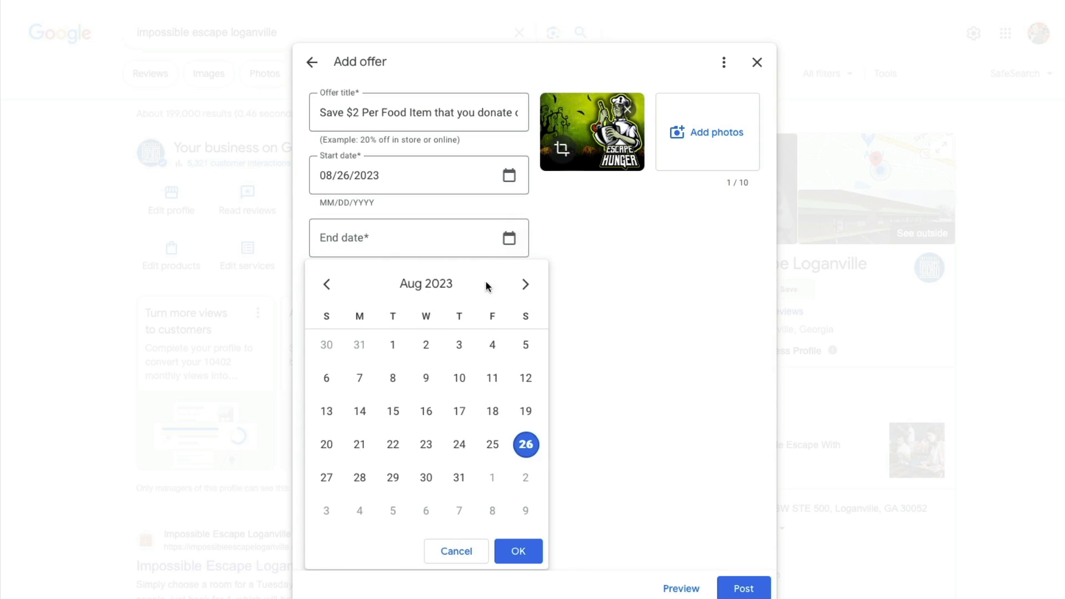
click(527, 286)
click(527, 286)
click(527, 286)
click(527, 285)
click(527, 285)
click(527, 285)
click(526, 286)
triple_click(527, 286)
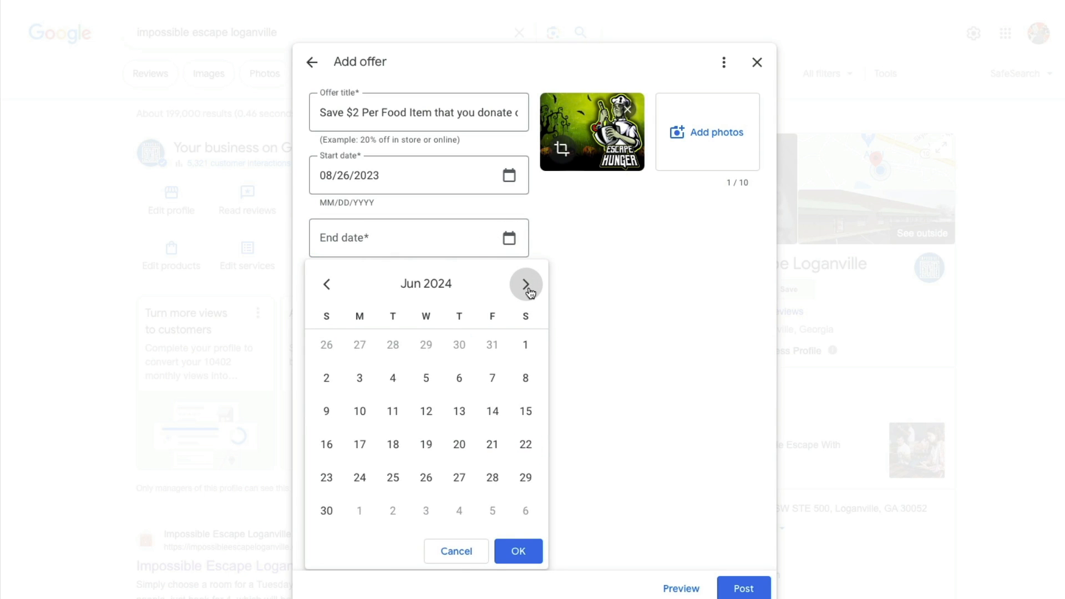
triple_click(527, 285)
triple_click(527, 286)
click(527, 286)
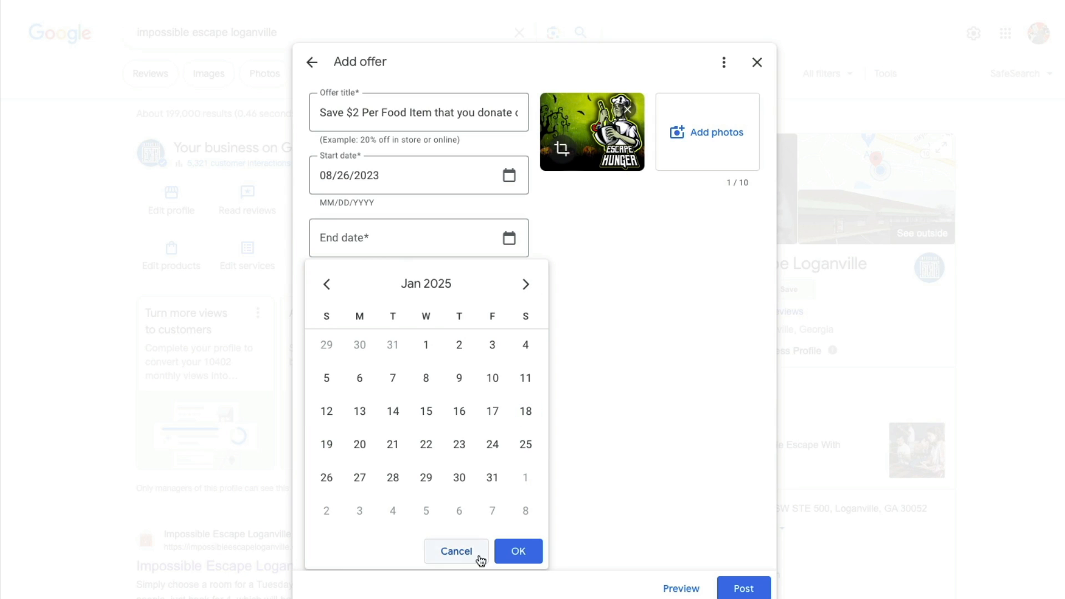
click(492, 477)
click(511, 550)
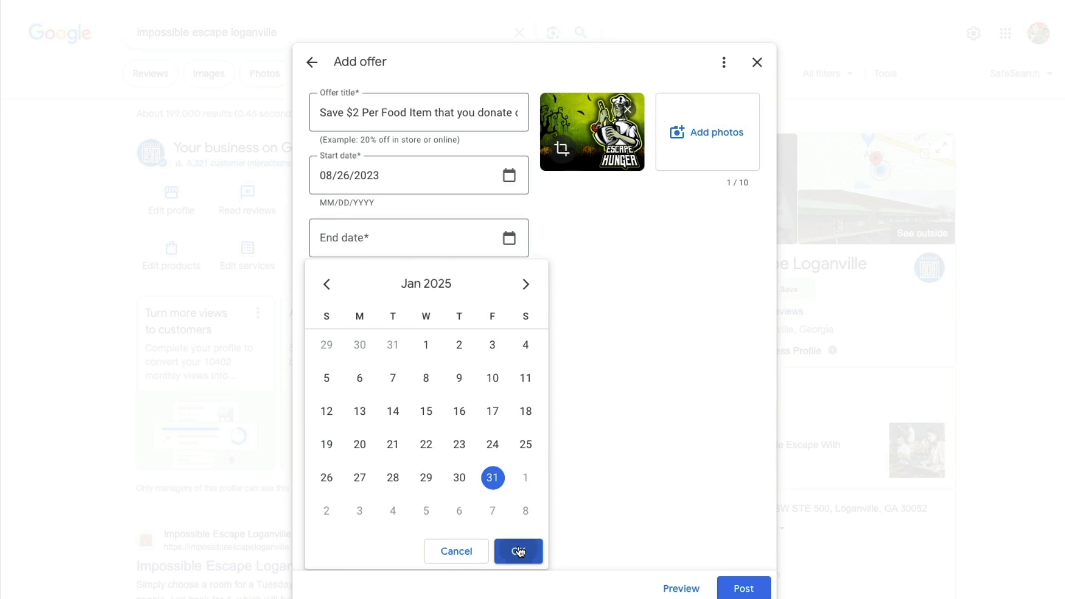
Step: Change the offer's end date to 07/31/2024
click(509, 238)
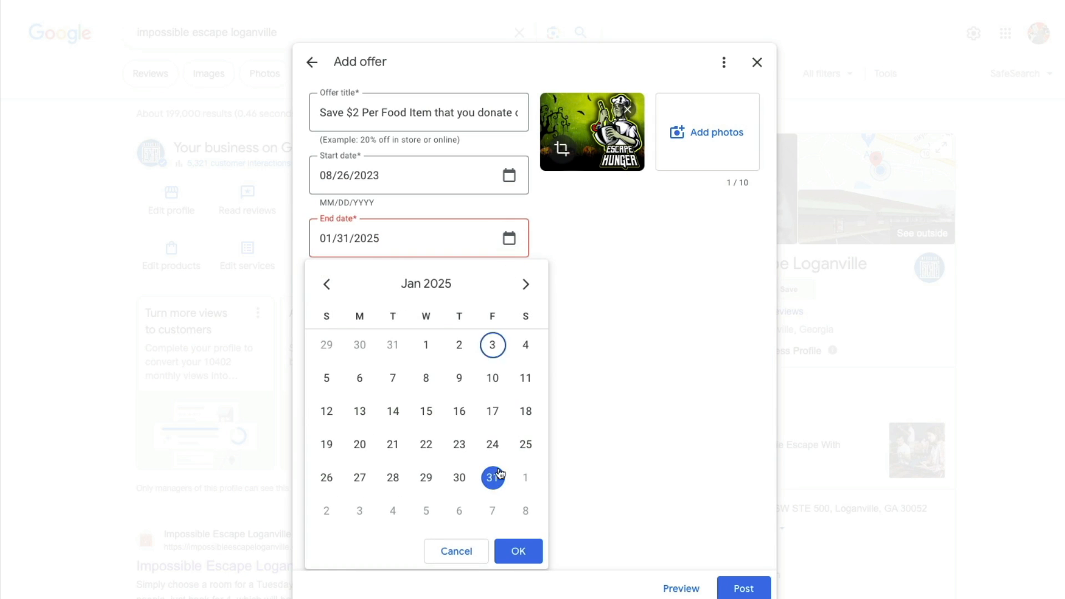
click(328, 286)
click(328, 286)
click(330, 288)
click(330, 288)
click(329, 286)
click(328, 286)
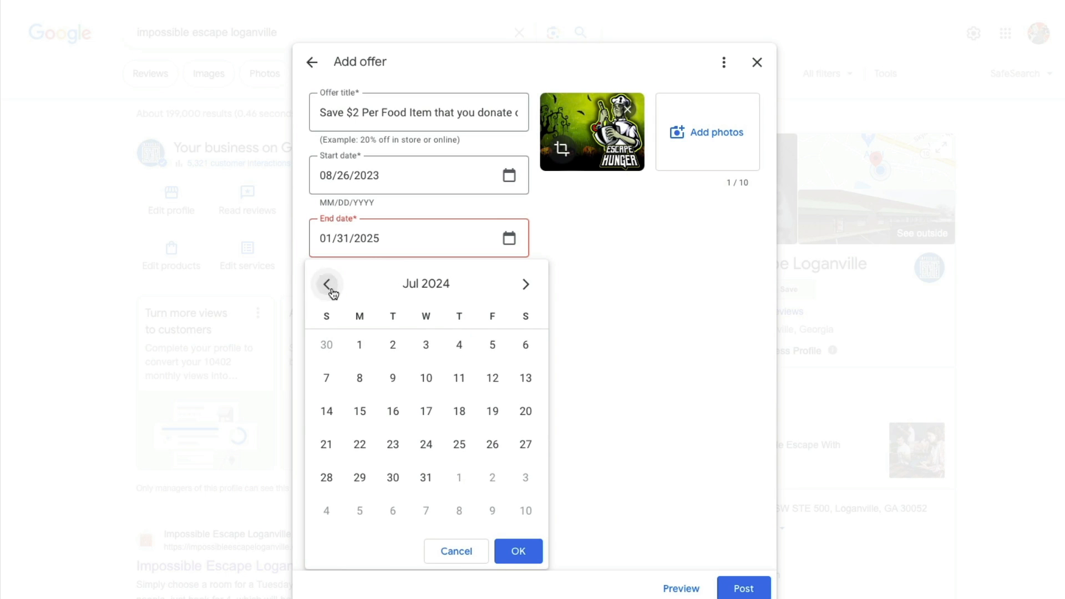
click(328, 286)
click(526, 284)
click(426, 477)
click(507, 552)
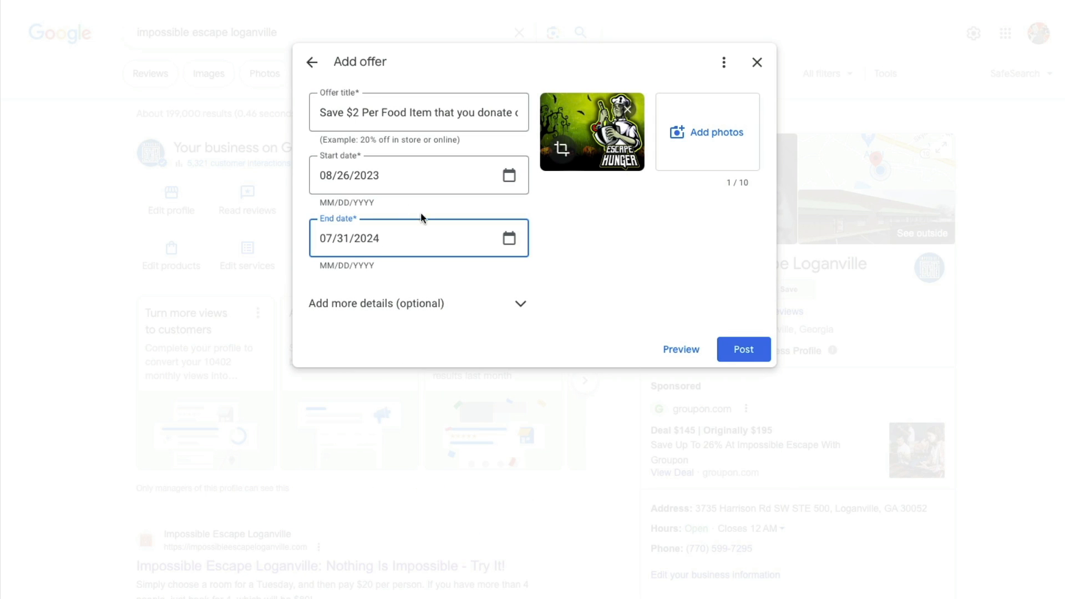
Step: Expand the optional details and start the offer details with "Every Wednesday we have our Escape Hunger Night. Bring in up"
drag(374, 113, 495, 110)
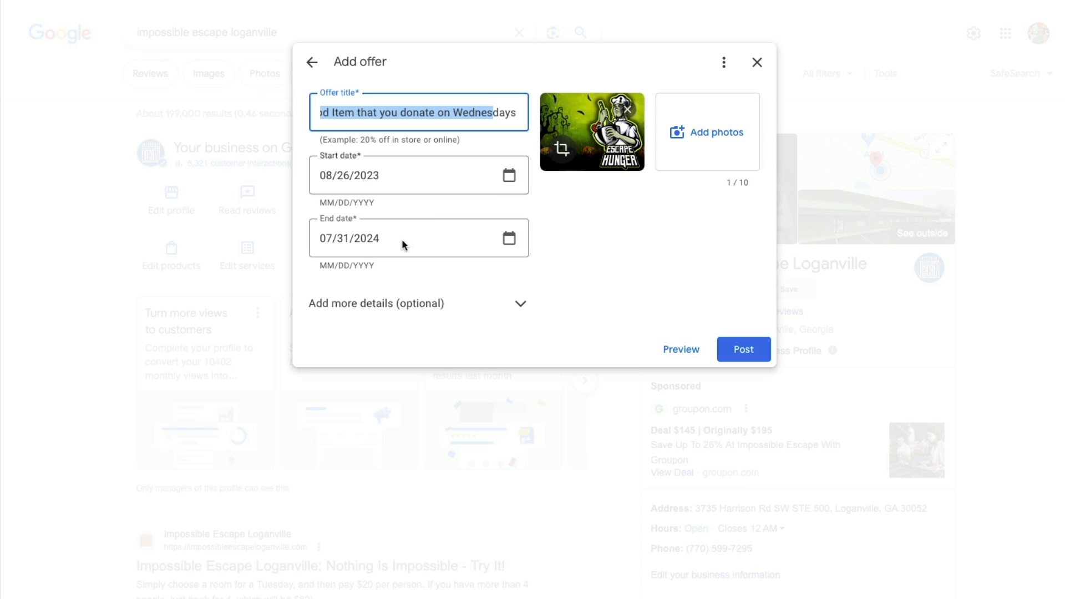
click(526, 303)
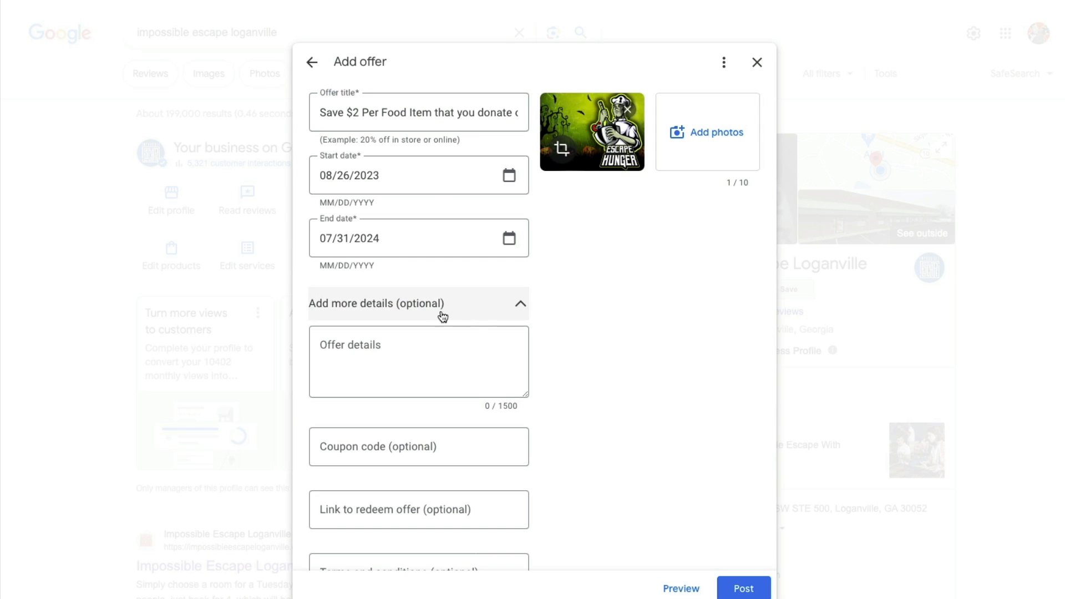
click(356, 370)
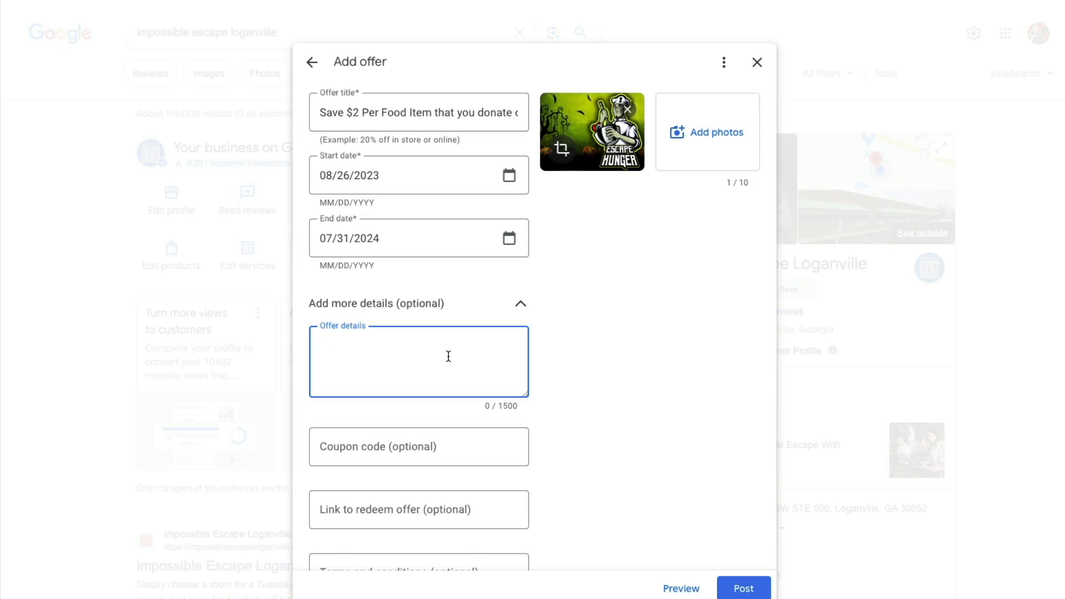
text(Every Wednesdy)
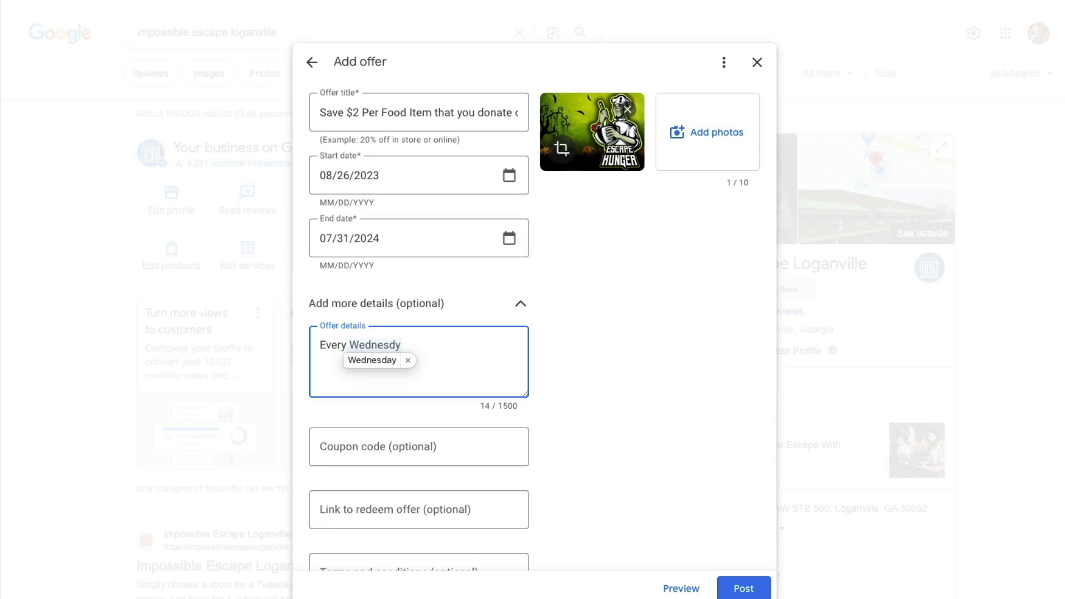
text( we h)
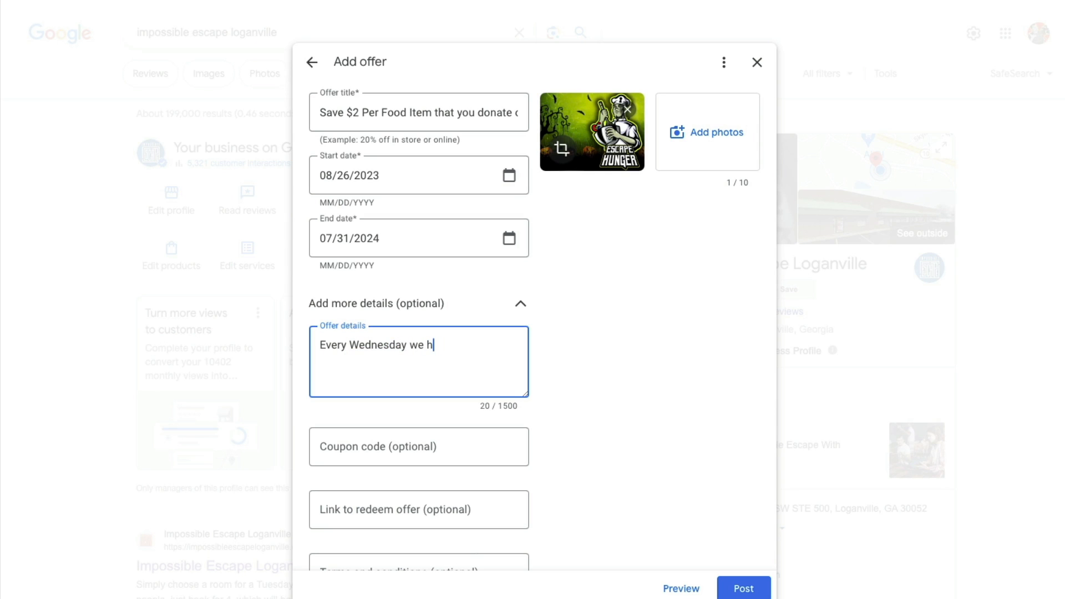
text(ave our Escape Hung)
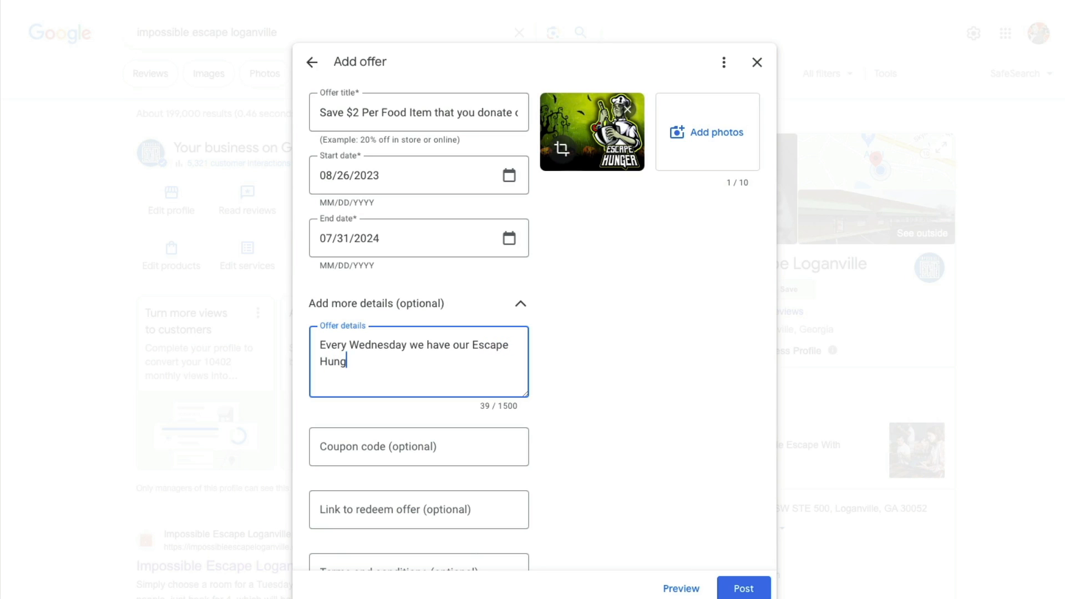
text(er Night.  Bring in up)
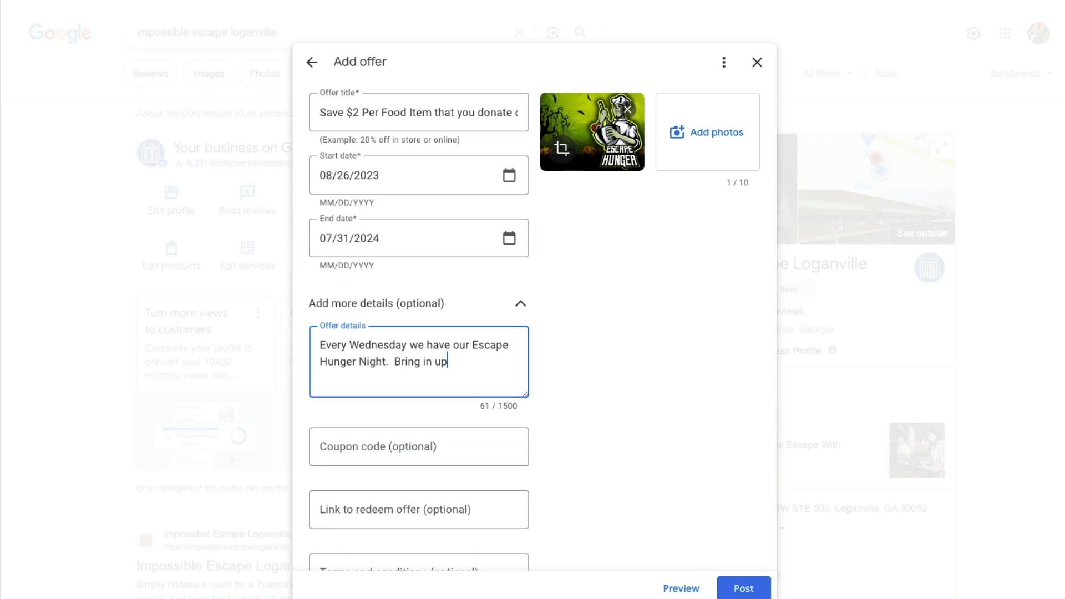
Step: Continue the offer details with "to 5 non-perishable food items, per person, and save $2 per item, off your admission"
text( to 5 non-perishable fo)
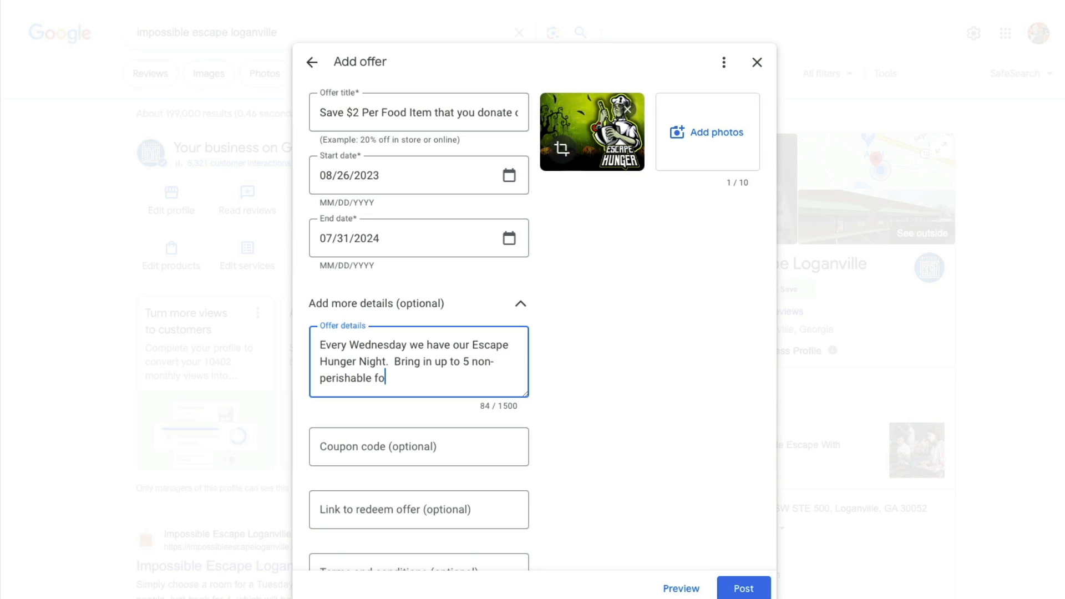
text(od items,s)
text(, and)
key(BackSpace)
key(BackSpace)
text(per perso)
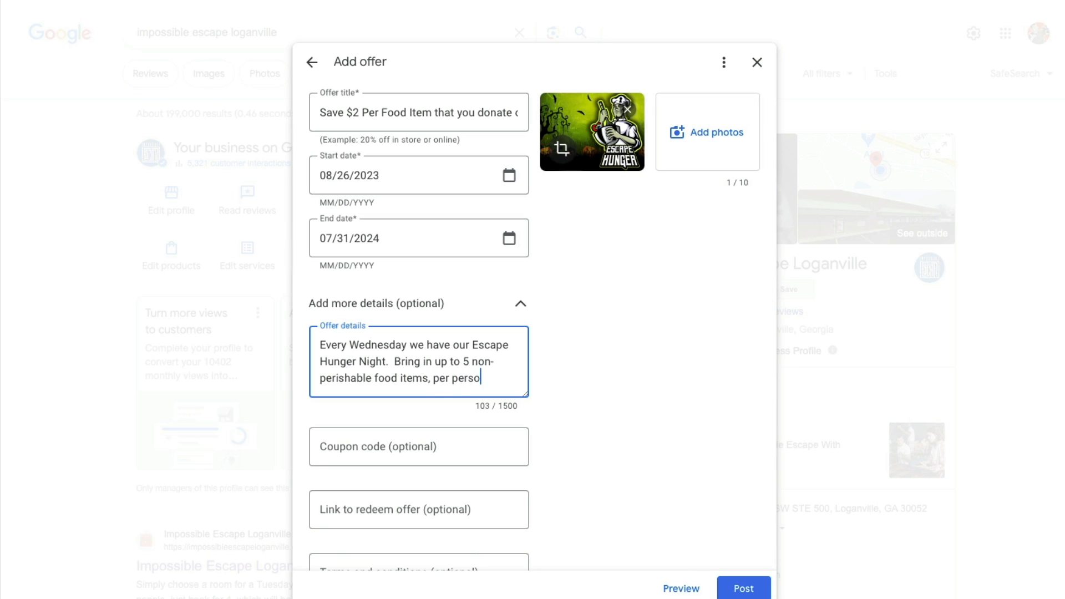
text(n)
text(, and sabe)
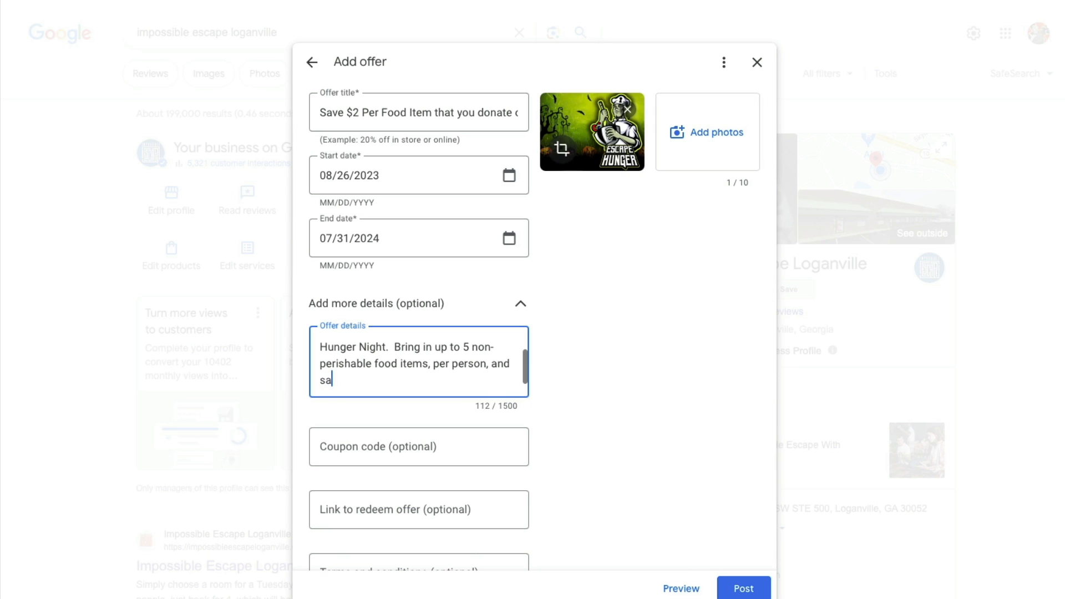
key(BackSpace)
key(BackSpace)
text(ve $2 per ite)
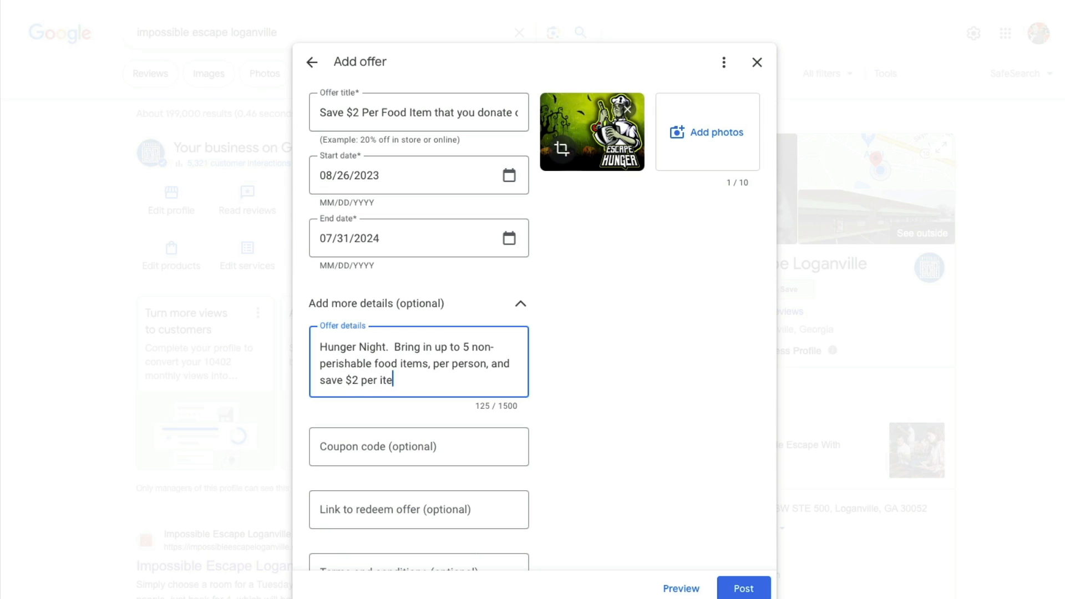
text(m, off your admission)
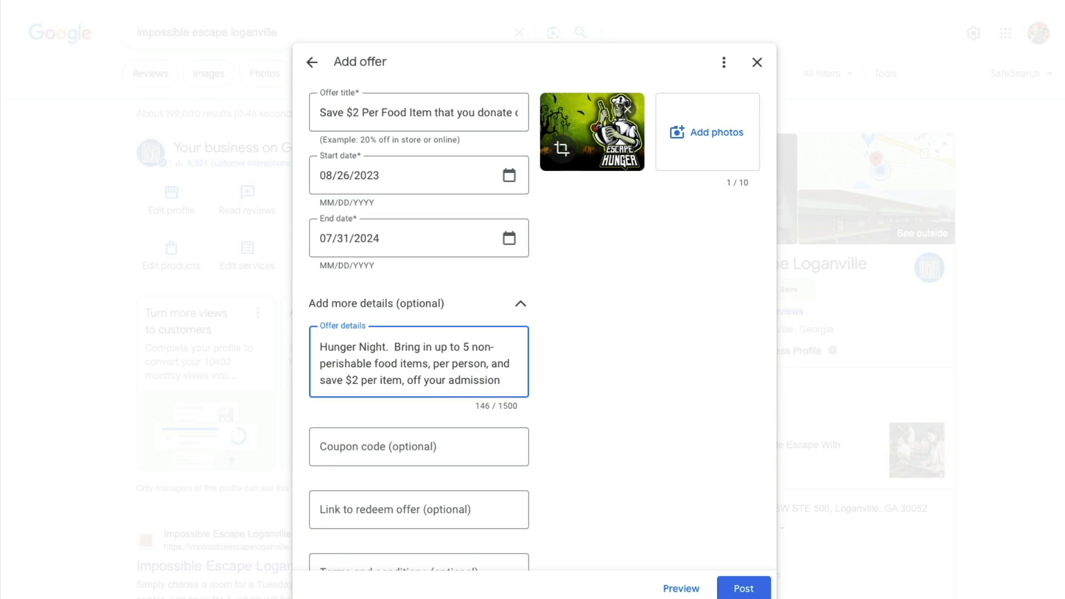
Step: Look over the offer's optional fields for coupon code, redemption link, and terms and conditions
click(345, 445)
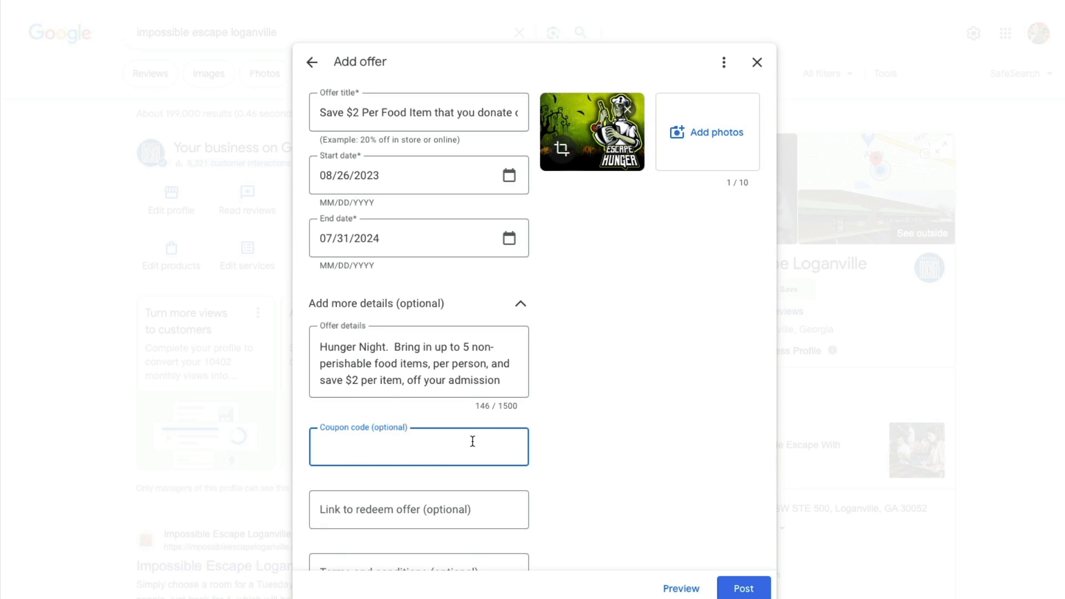
scroll(430, 493, down, 1)
scroll(427, 498, down, 1)
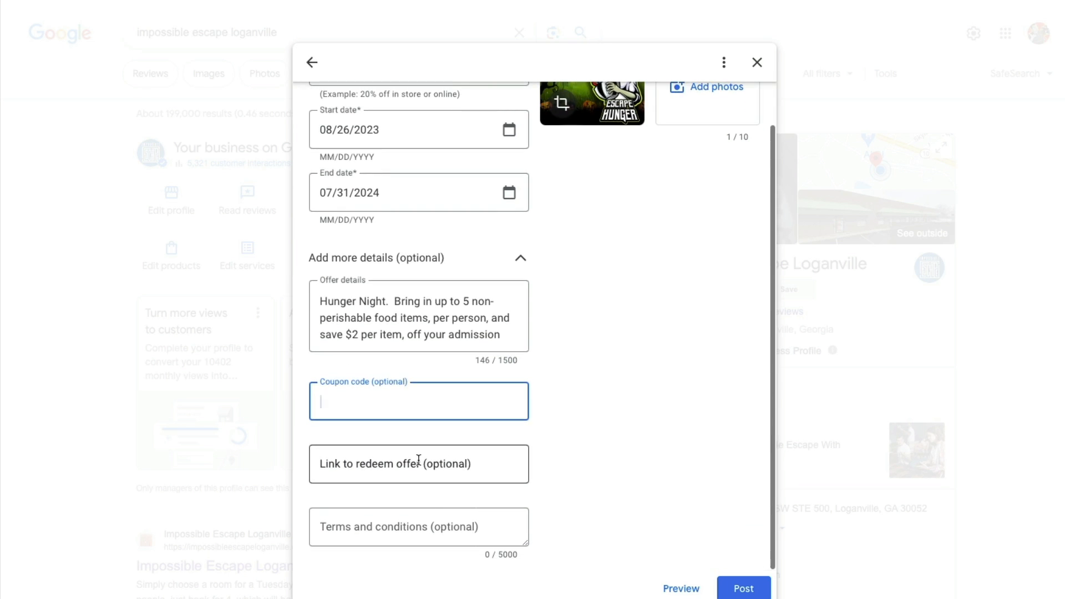
click(428, 464)
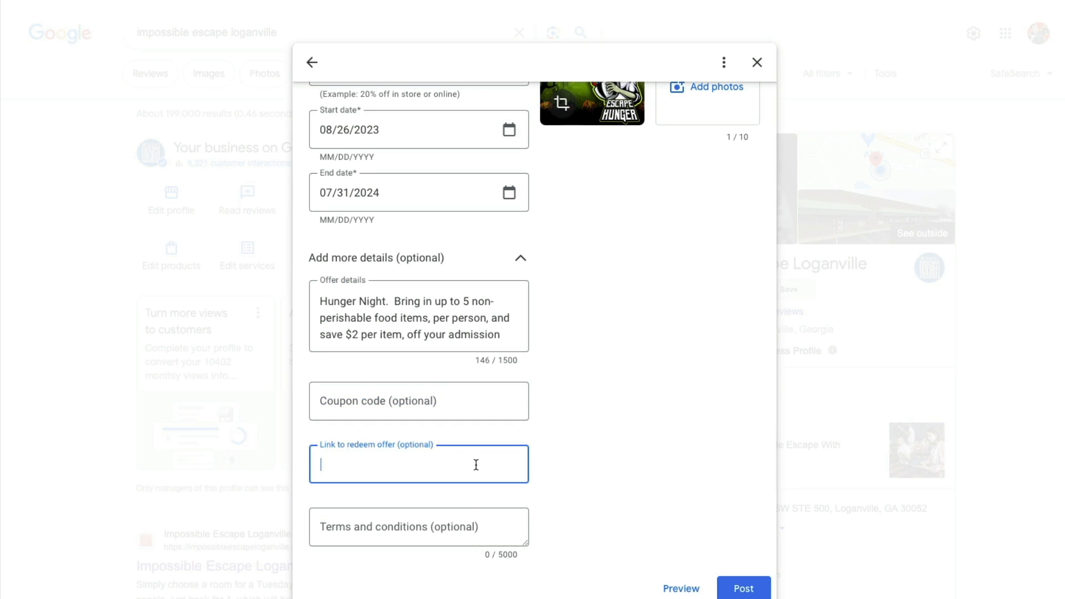
click(441, 532)
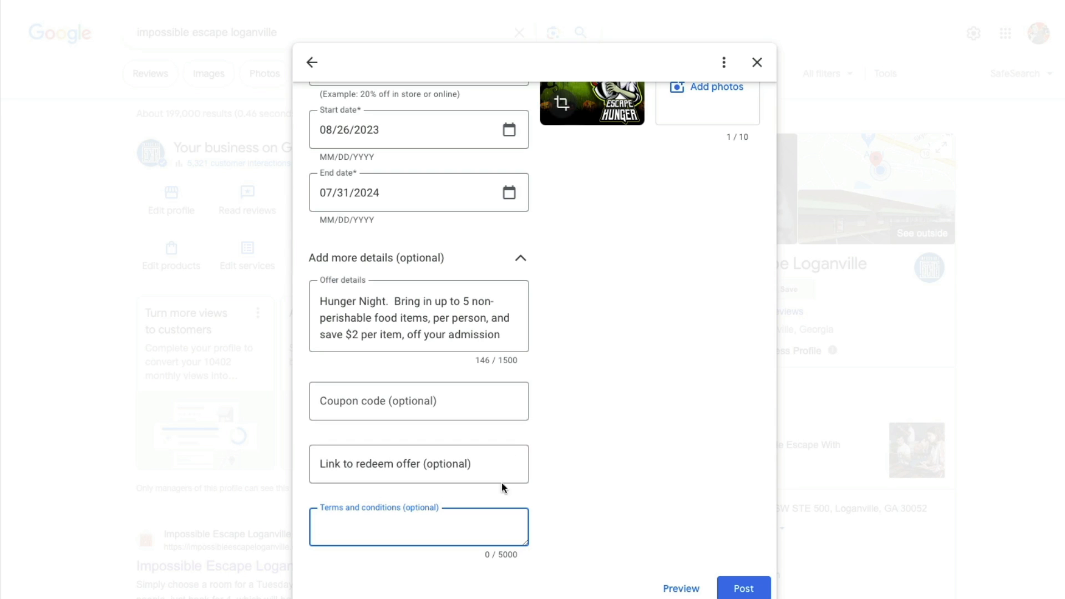
scroll(528, 277, up, 1)
scroll(528, 277, down, 1)
click(637, 539)
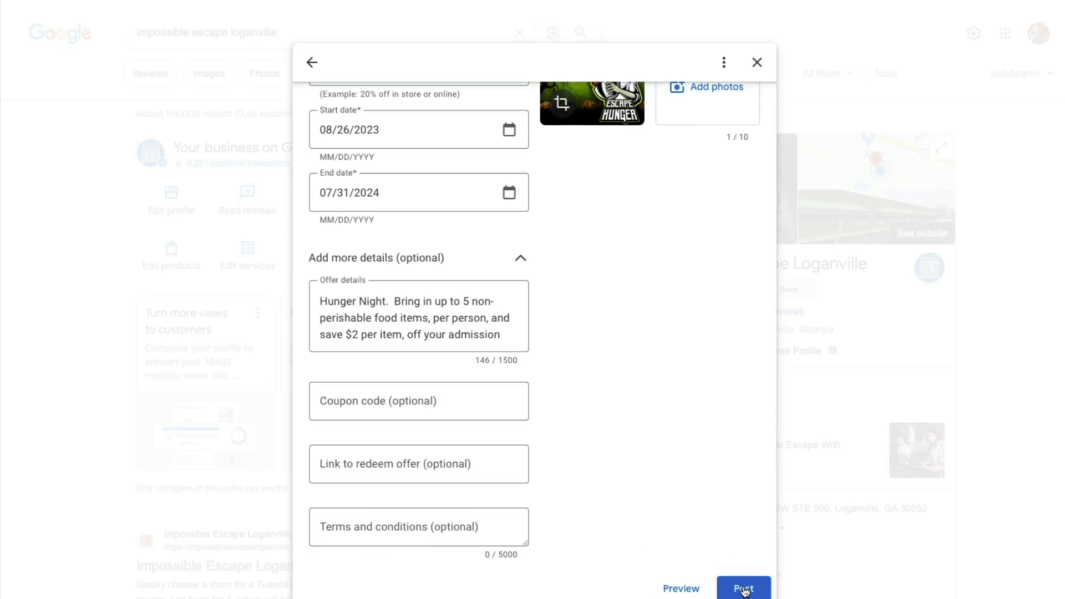
Step: Enter the terms and conditions "Each player can bring in up to 5 cans to save $2 per can, for a total of $10 off, per player."
click(410, 524)
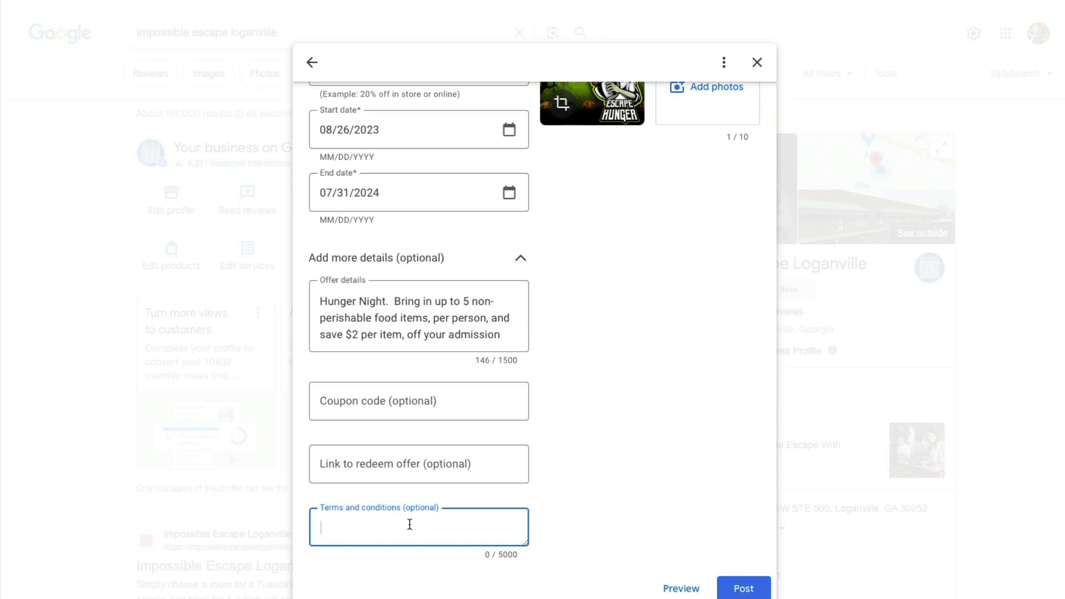
text(Each player can bri)
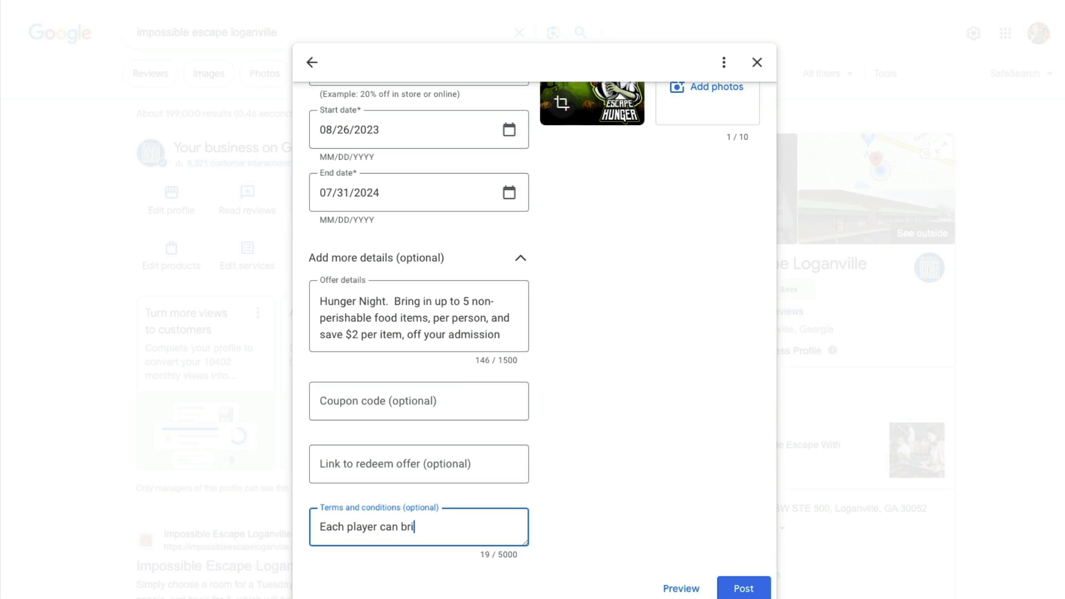
text(ng in up to 5 cans to )
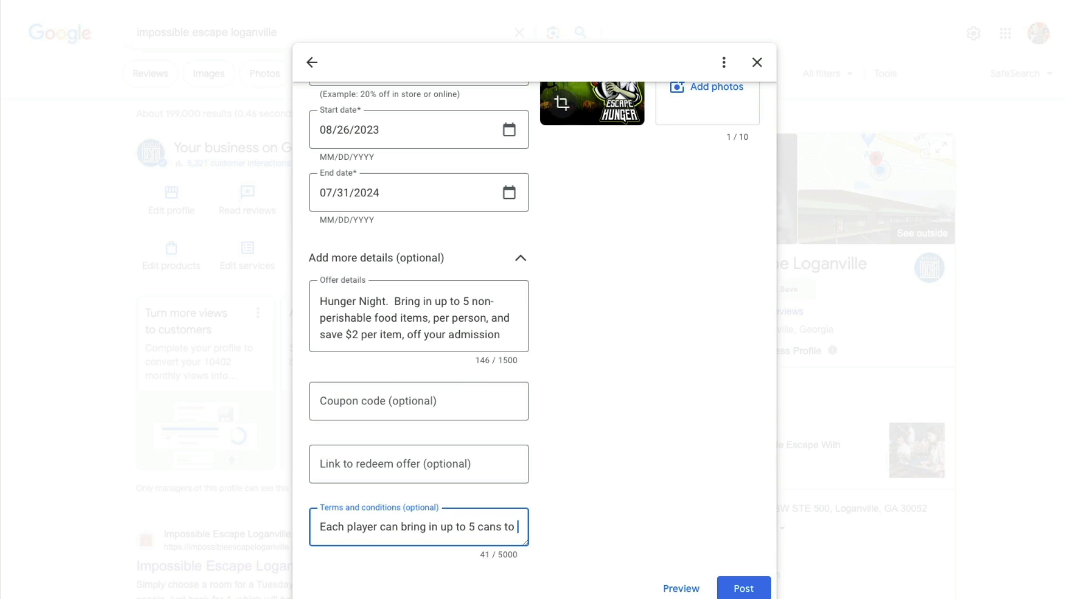
text(save $)
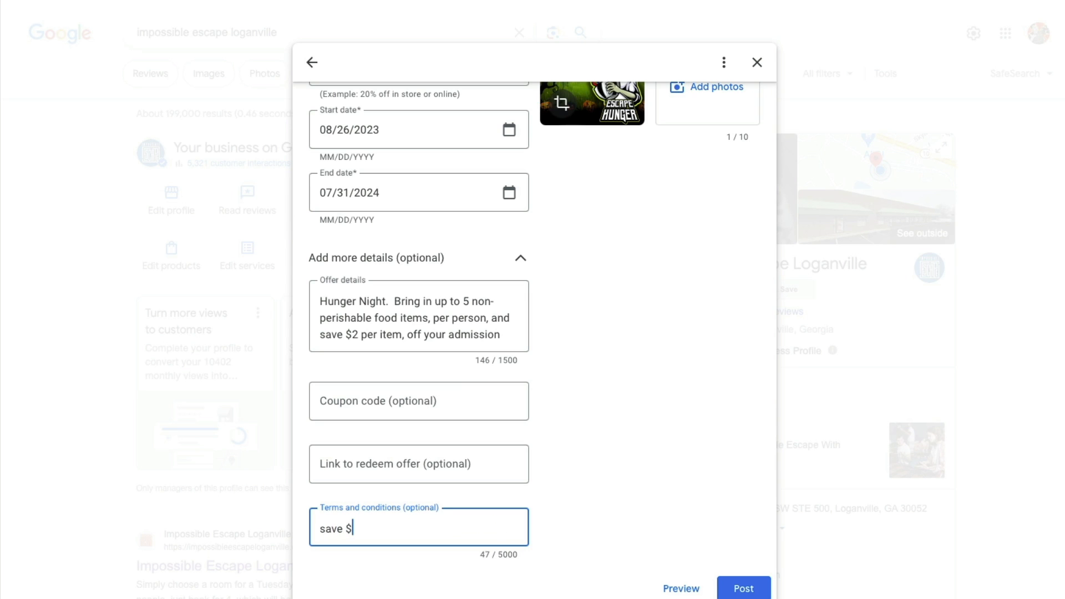
text(2 per can, for a total)
text(of )
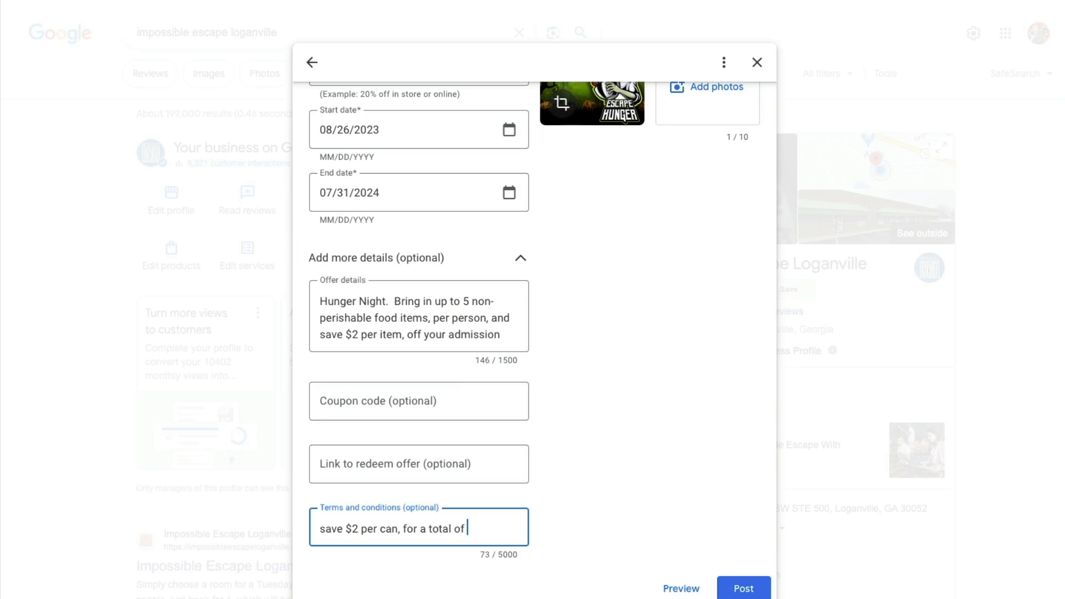
text($10 off, per play)
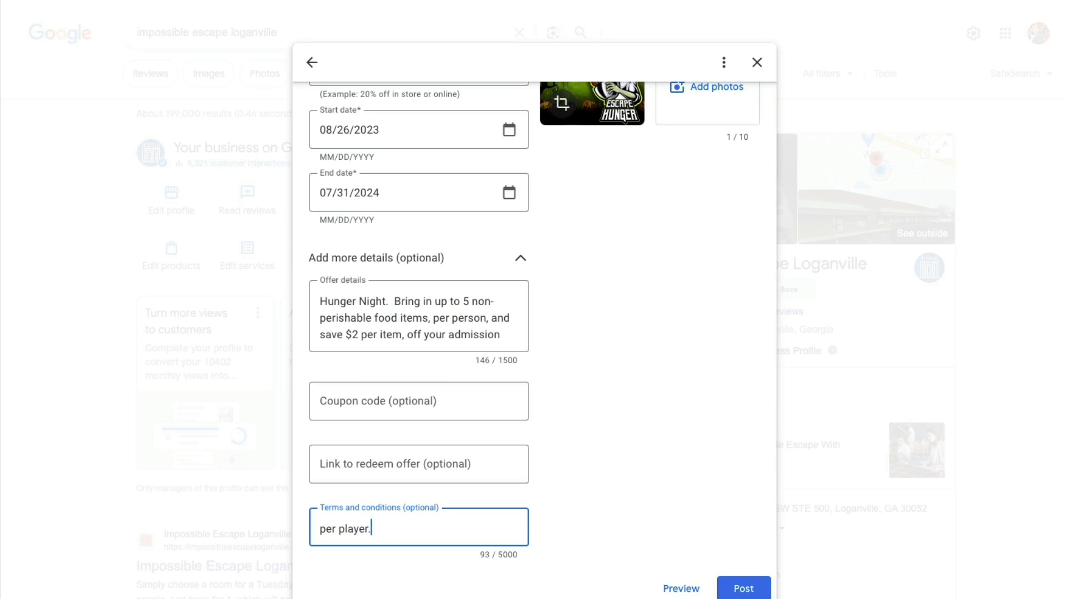
Step: Add "You are welcome to bring in many more donations." to the terms and conditions and post the offer
text(er.  You are welcome to )
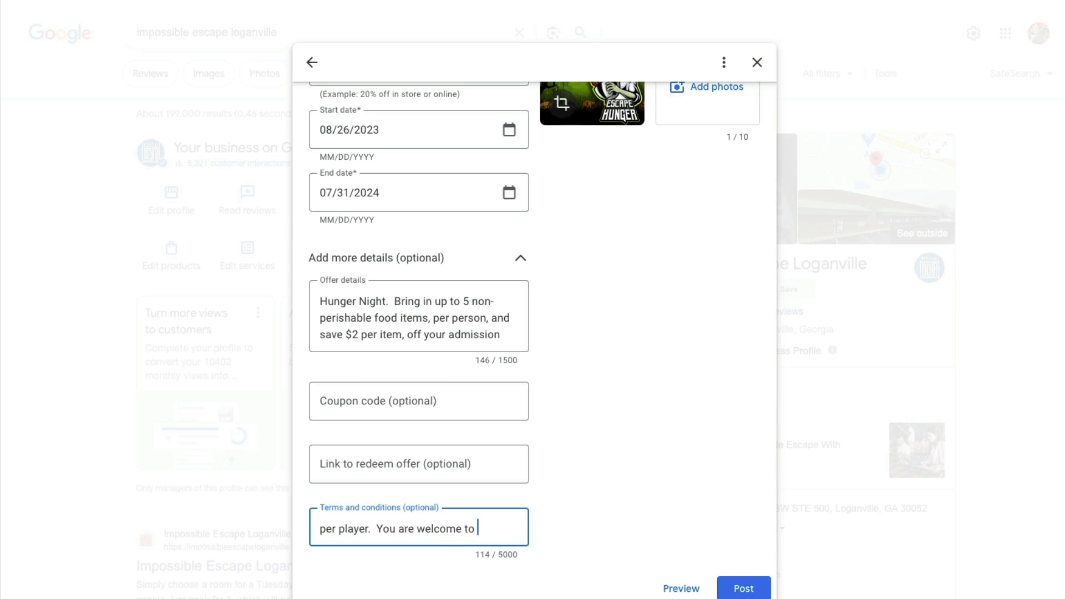
text(bring in many )
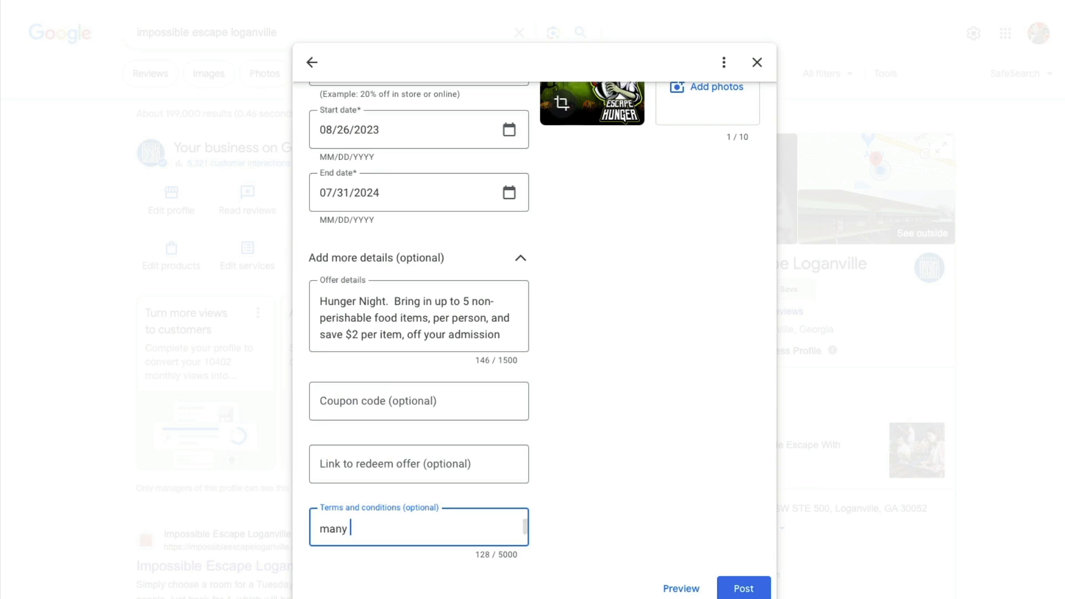
text(more )
text(donatio)
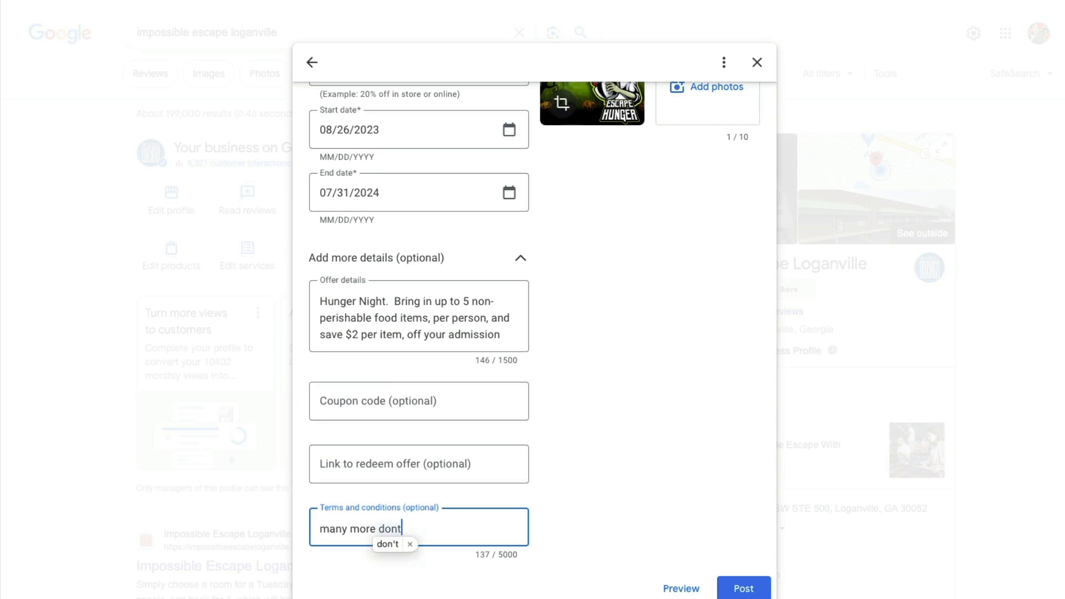
text(ns.)
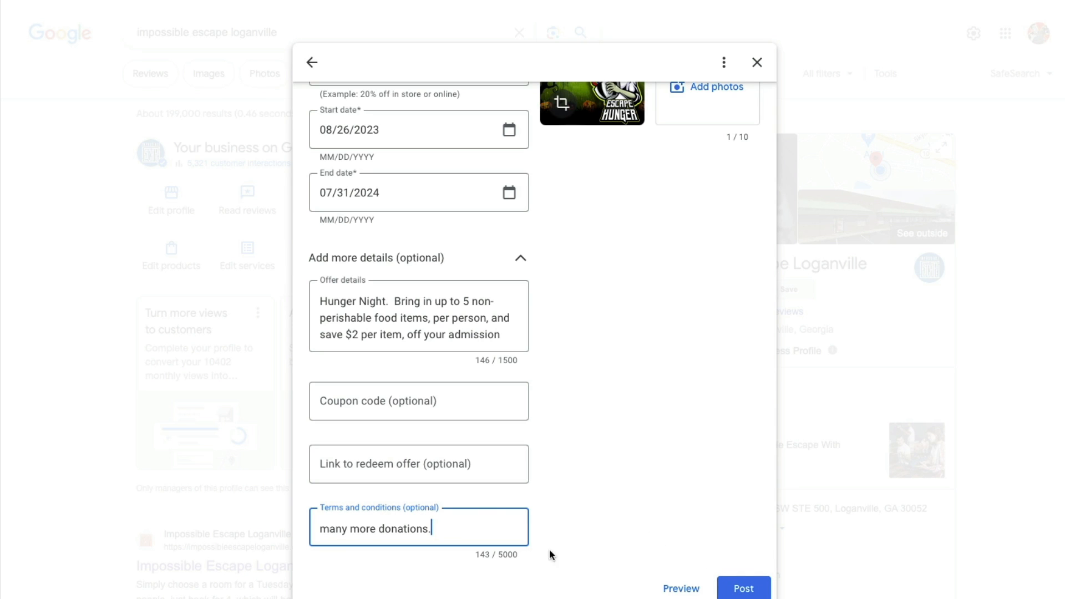
click(741, 588)
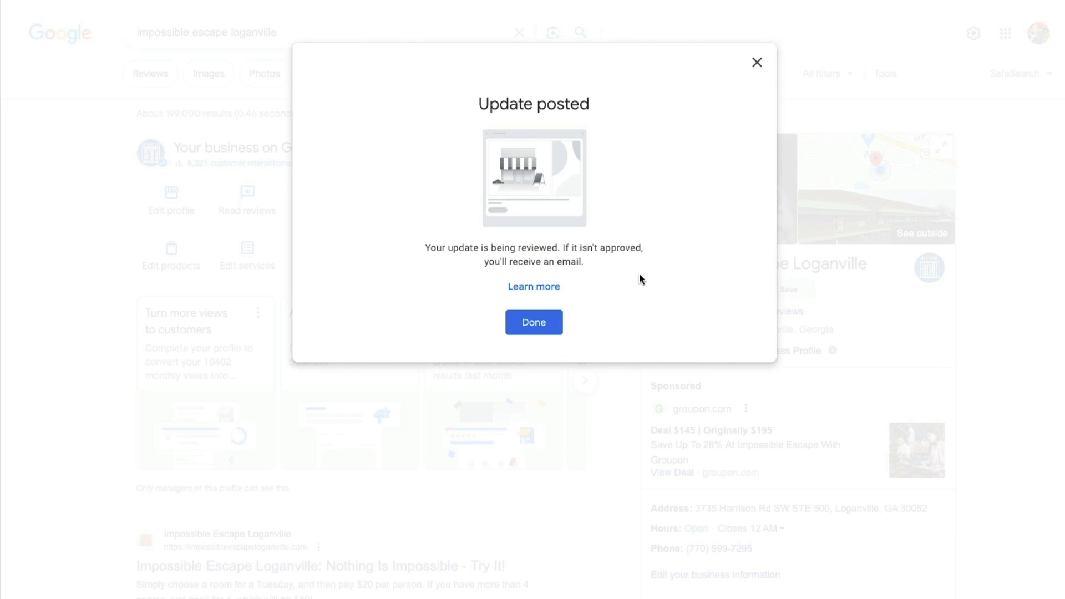
click(553, 326)
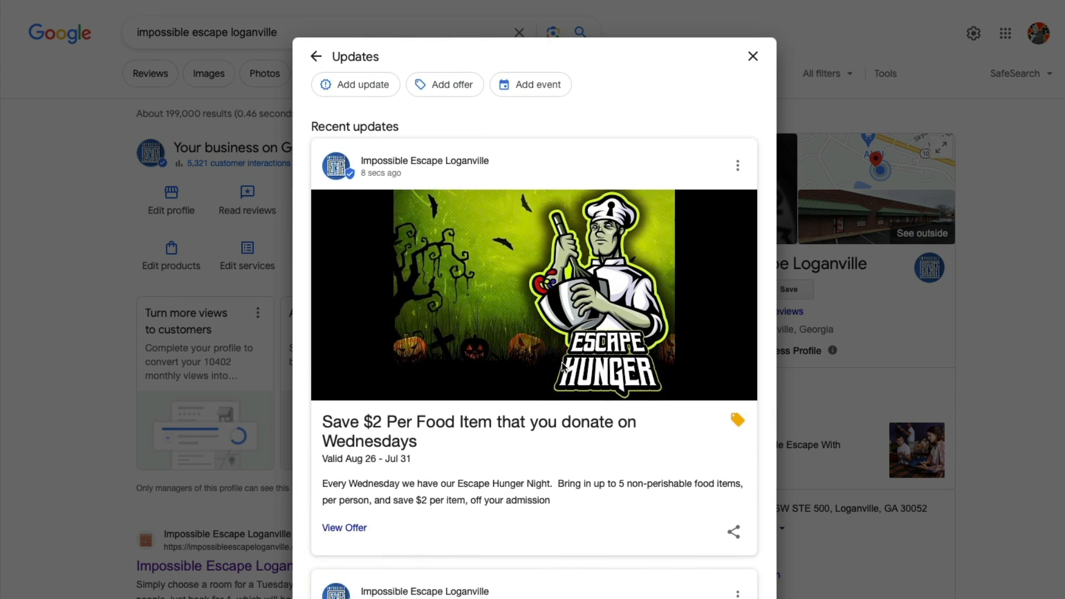
Step: Review the published Escape Hunger offer with its full terms and the Family Nights update, and return to the business profile
scroll(561, 361, down, 6)
scroll(559, 389, down, 7)
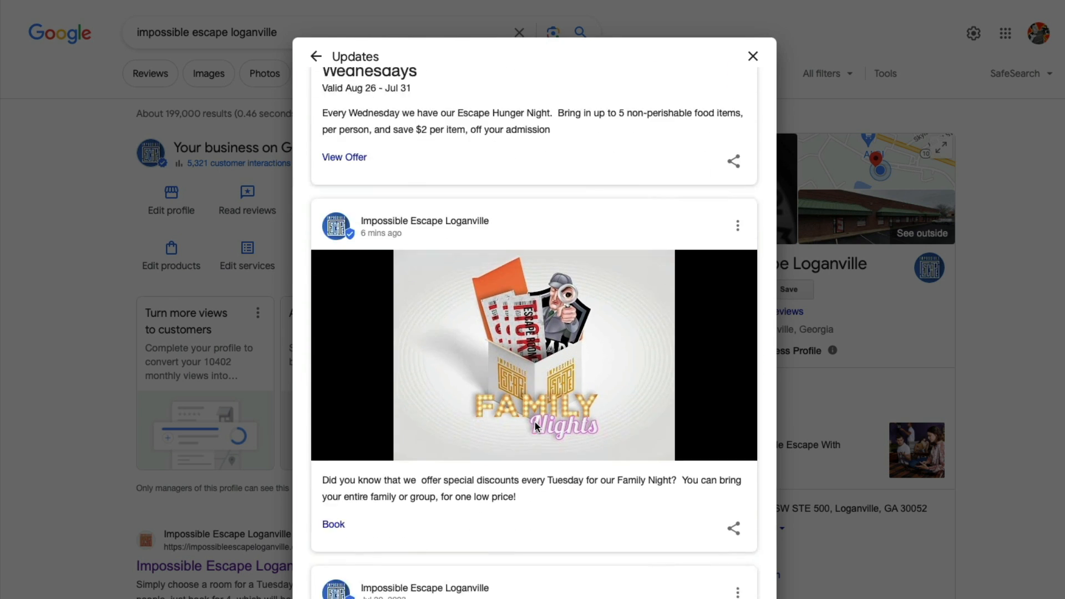
scroll(537, 425, up, 15)
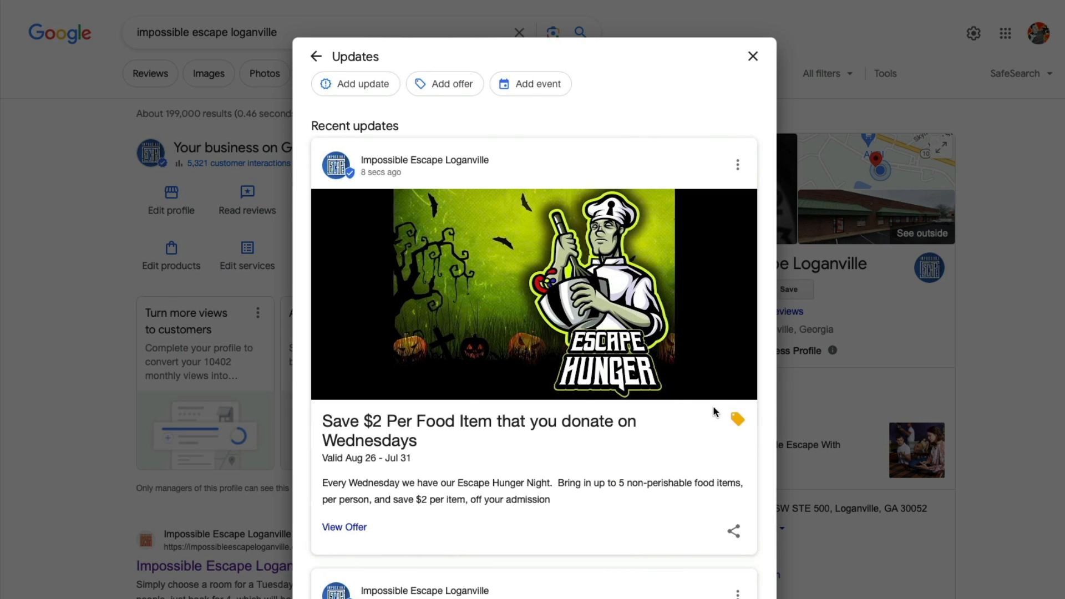
click(354, 530)
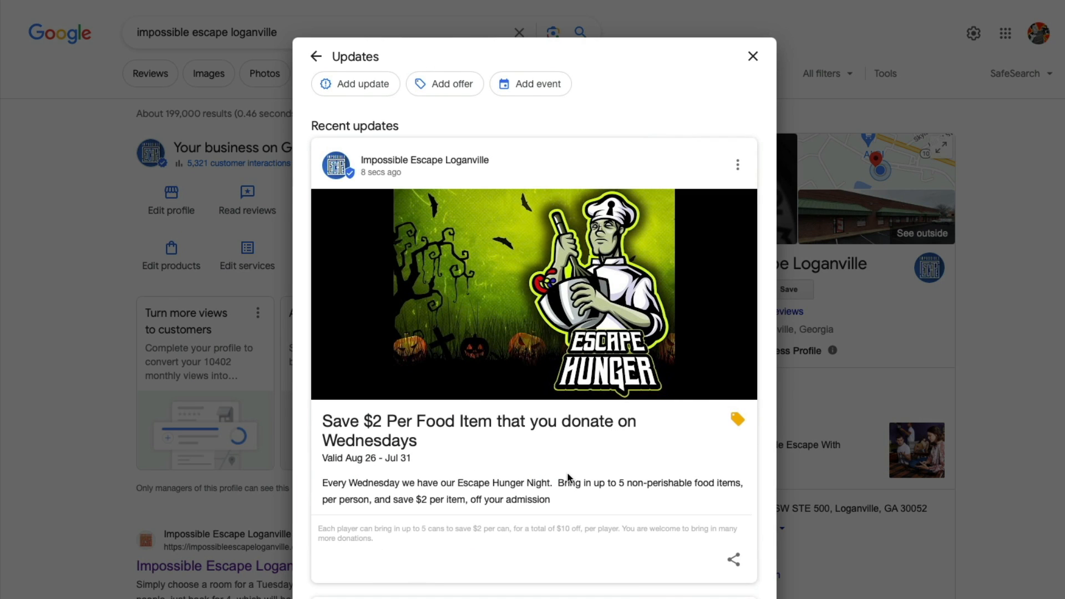
scroll(567, 472, down, 3)
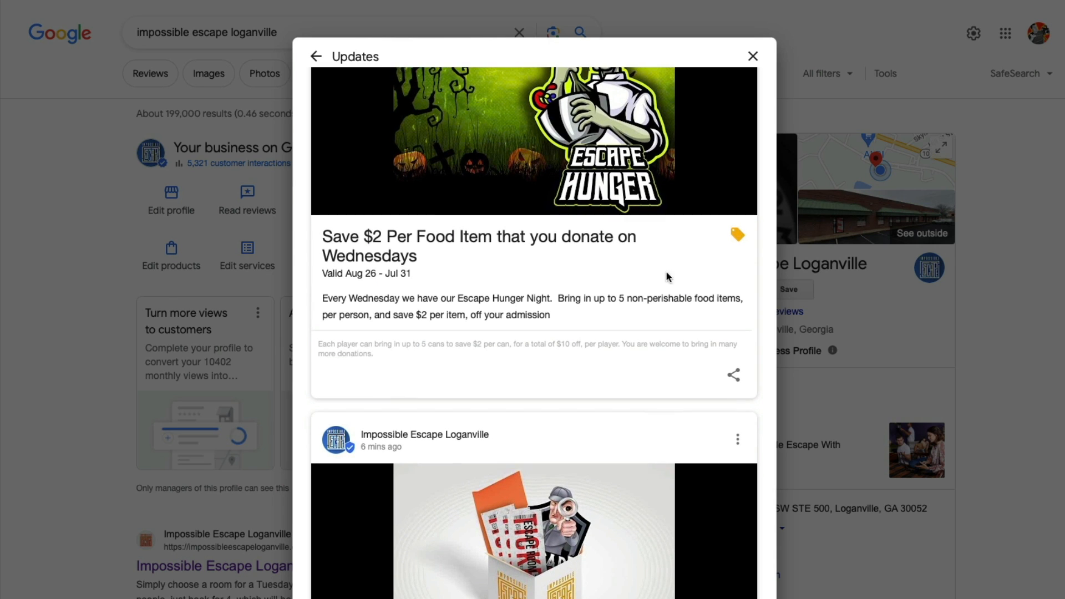
scroll(573, 314, down, 6)
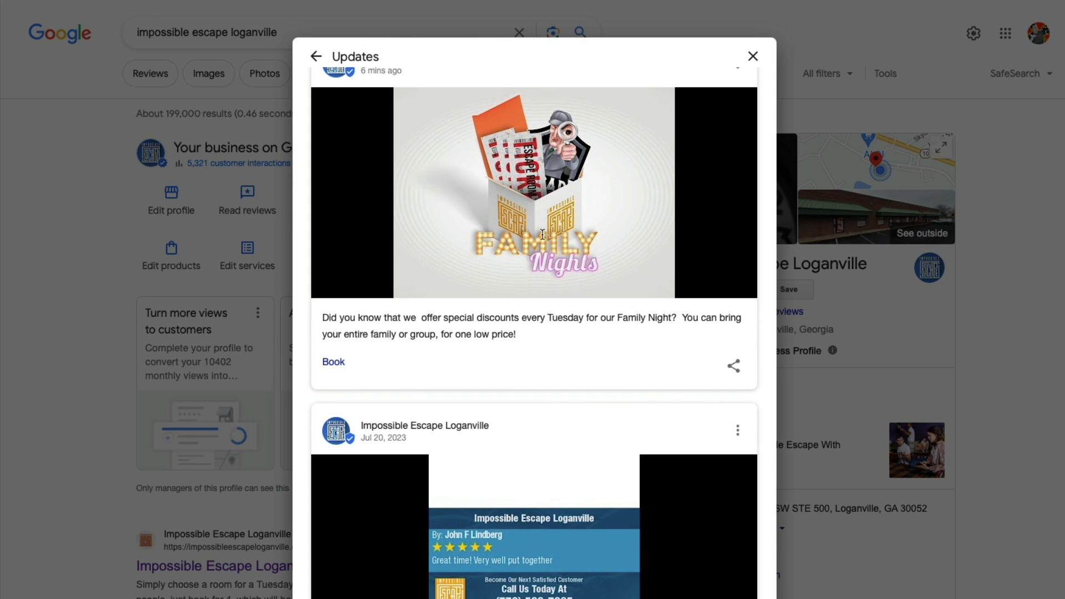
click(315, 56)
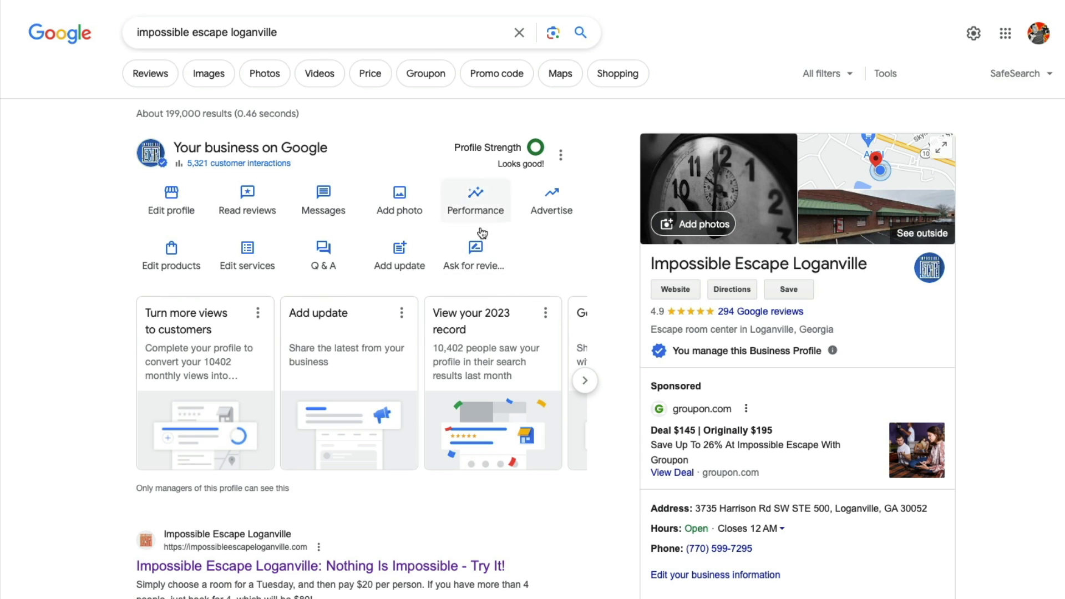
Step: Start a new event post and upload the Escape Hunger chef image found by searching the computer for "escape"
click(399, 256)
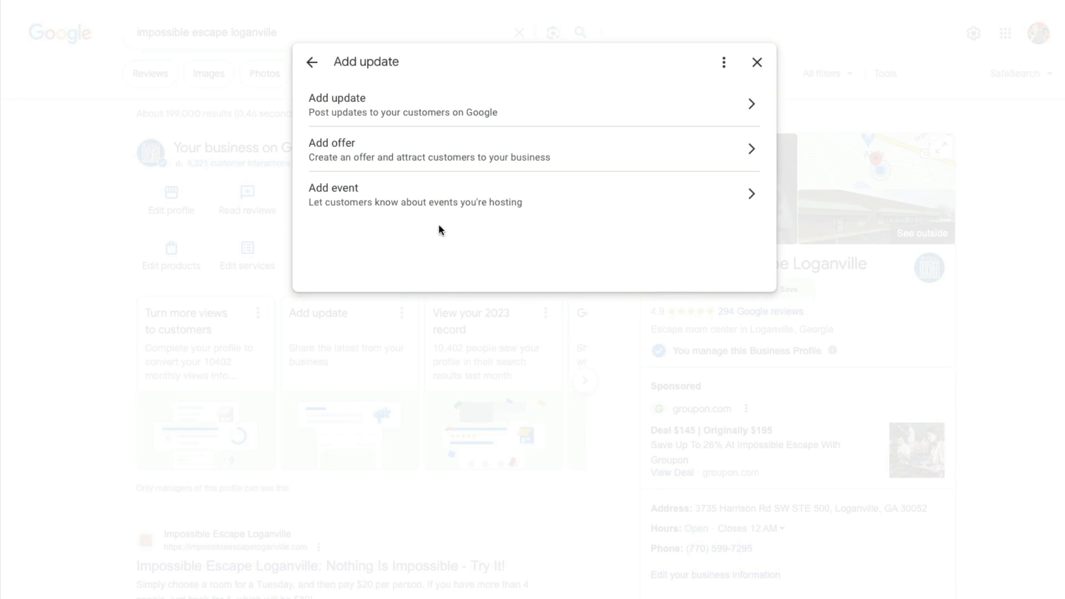
click(361, 196)
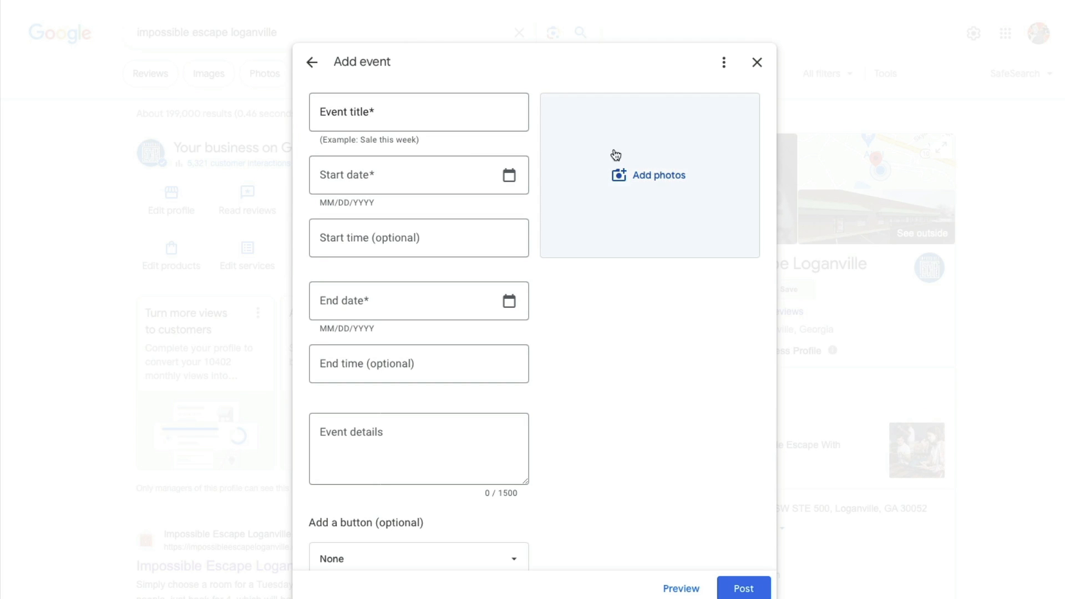
click(615, 176)
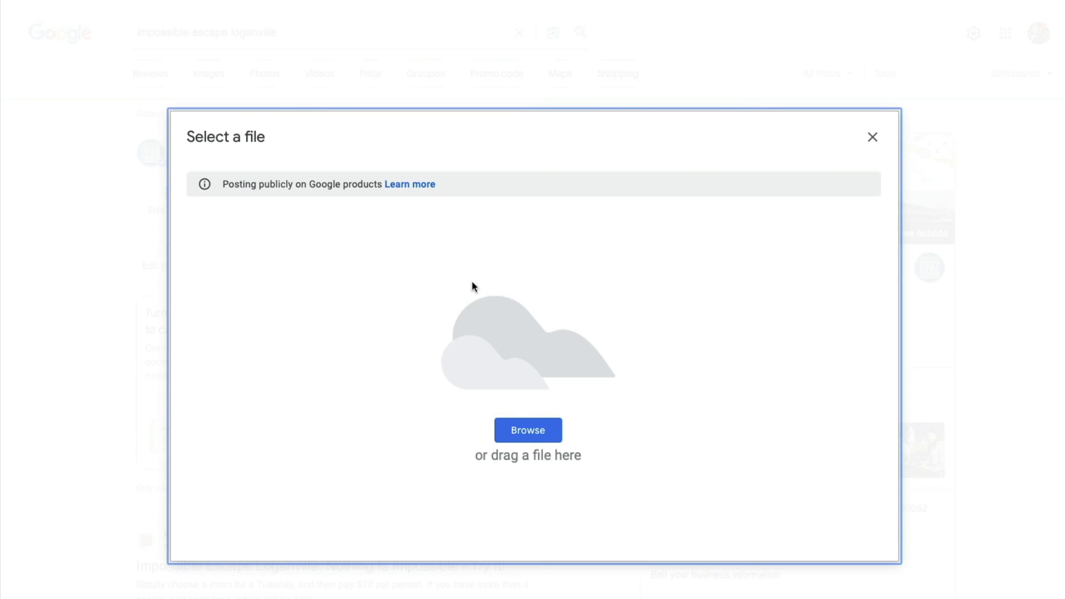
click(550, 432)
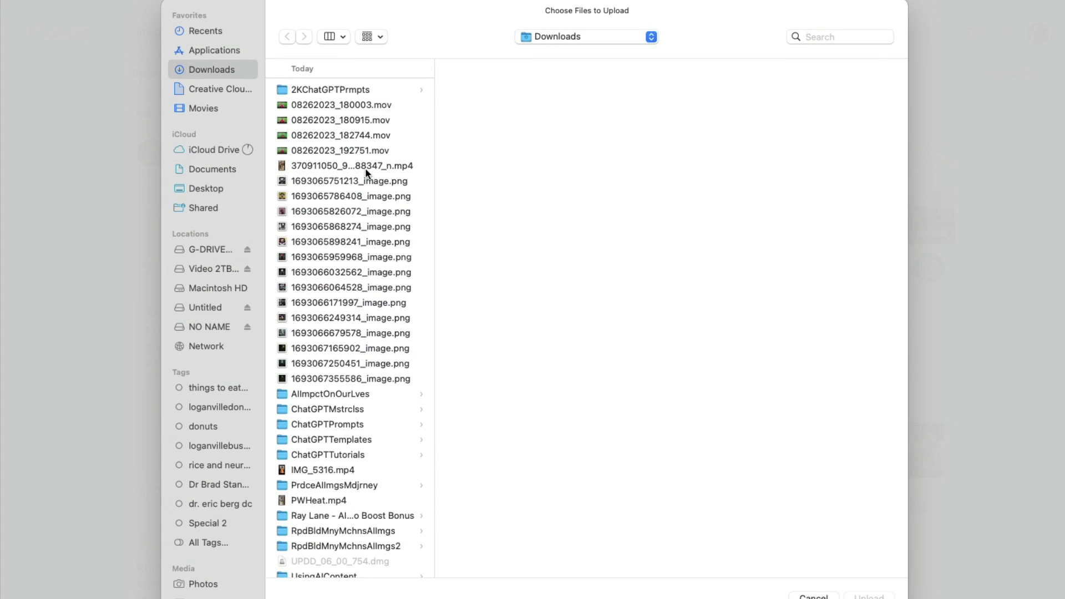
click(860, 36)
text(escape)
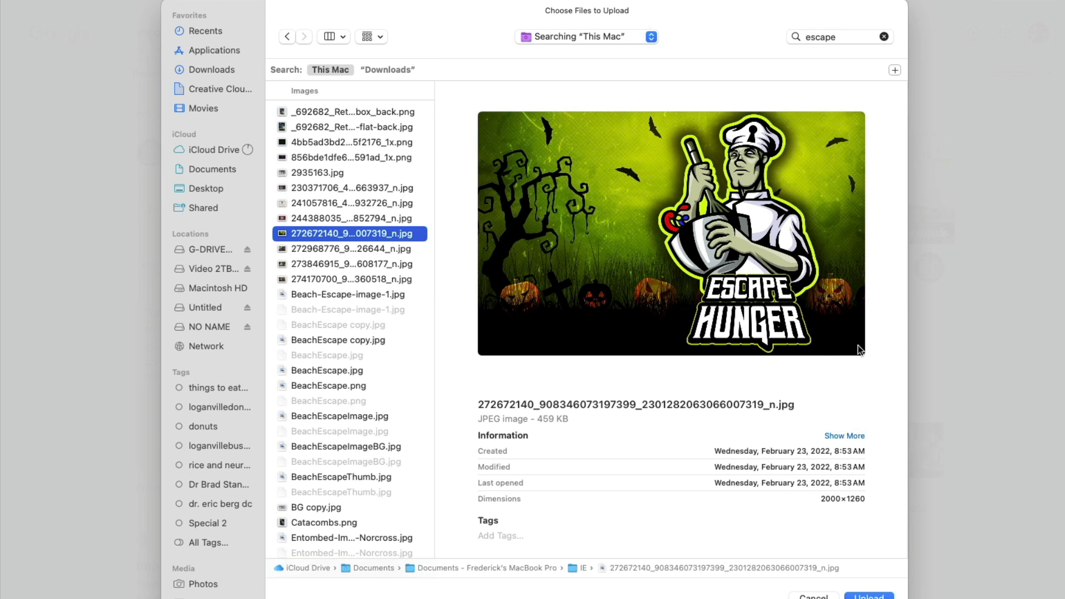
click(869, 595)
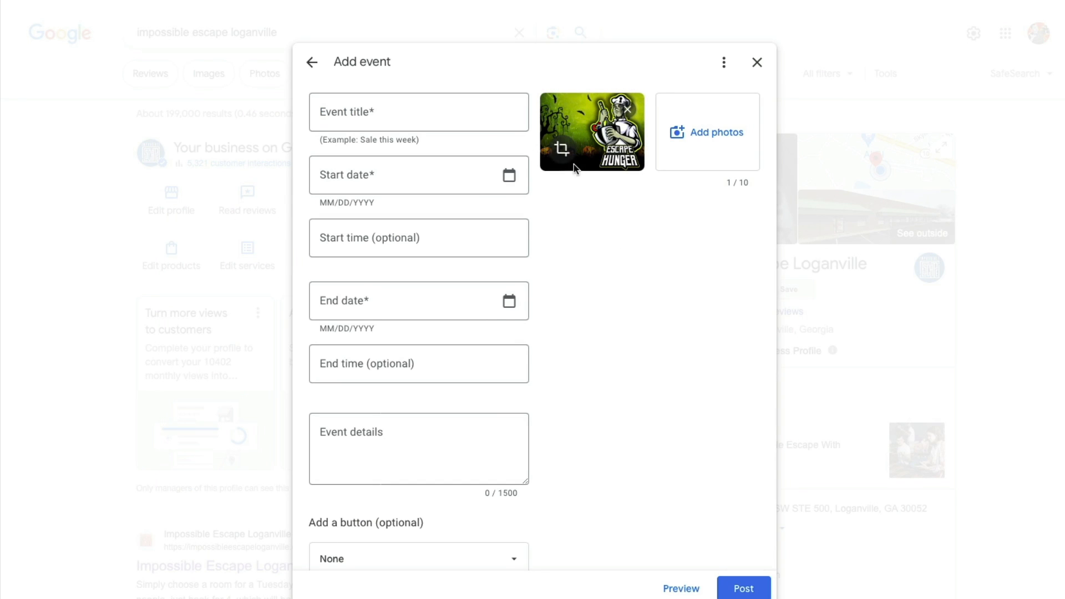
Step: Title the event "Escape Hunger"
scroll(416, 126, down, 2)
scroll(482, 145, up, 2)
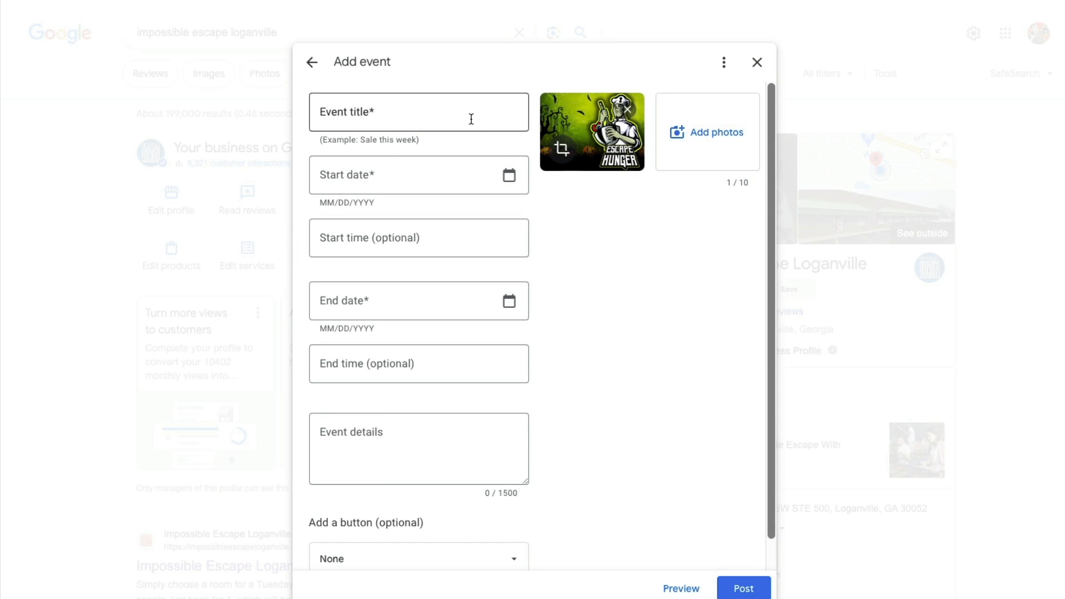
click(424, 112)
text(Es)
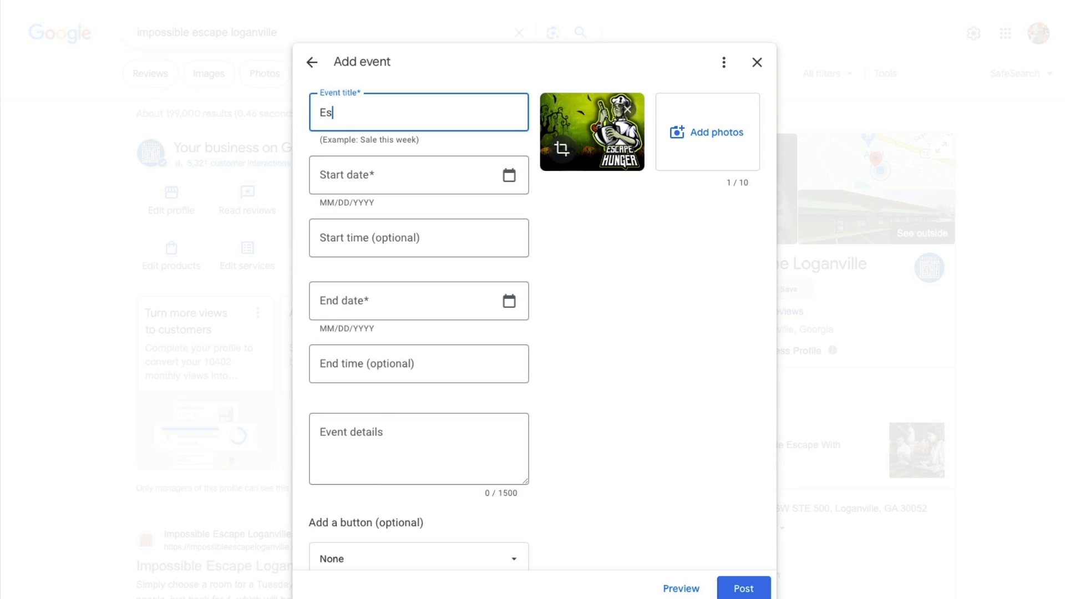
text(cape Hunger)
Step: Set the event to start on 08/30/2023 at 3:00 PM
click(411, 167)
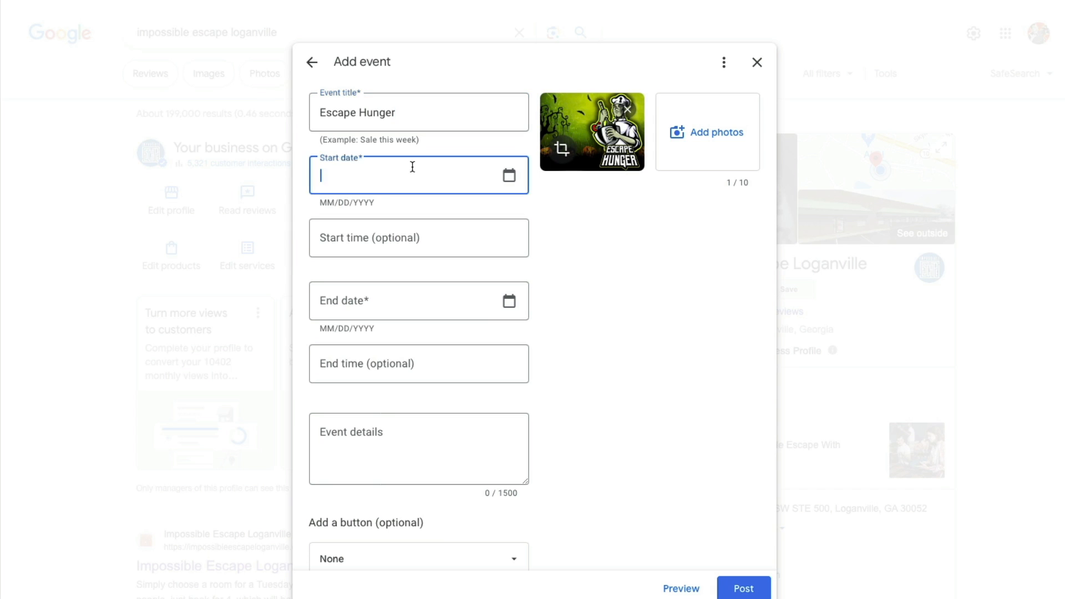
click(506, 174)
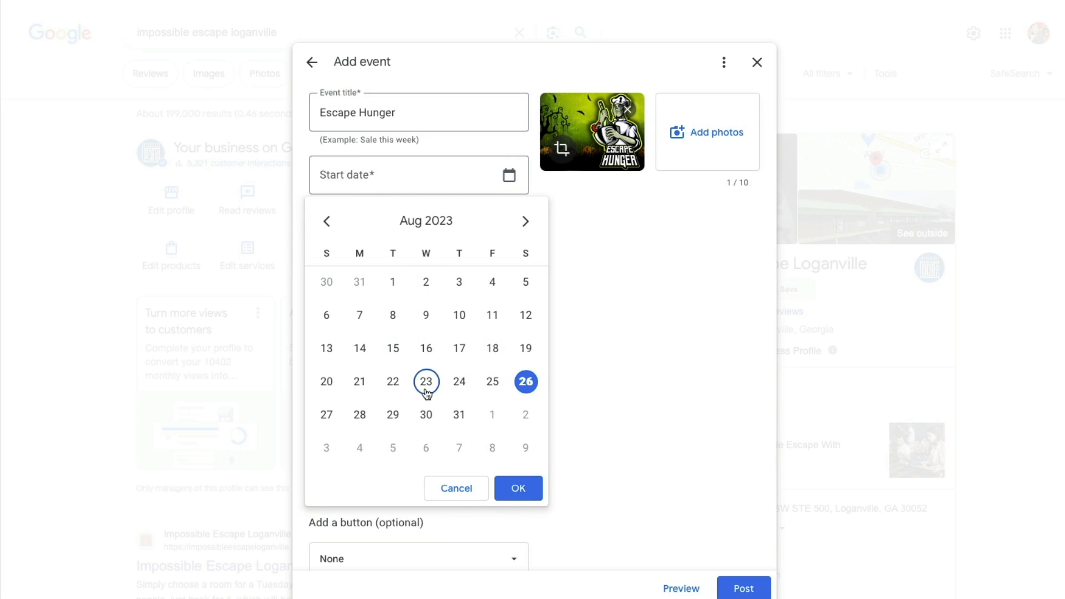
click(425, 414)
click(539, 489)
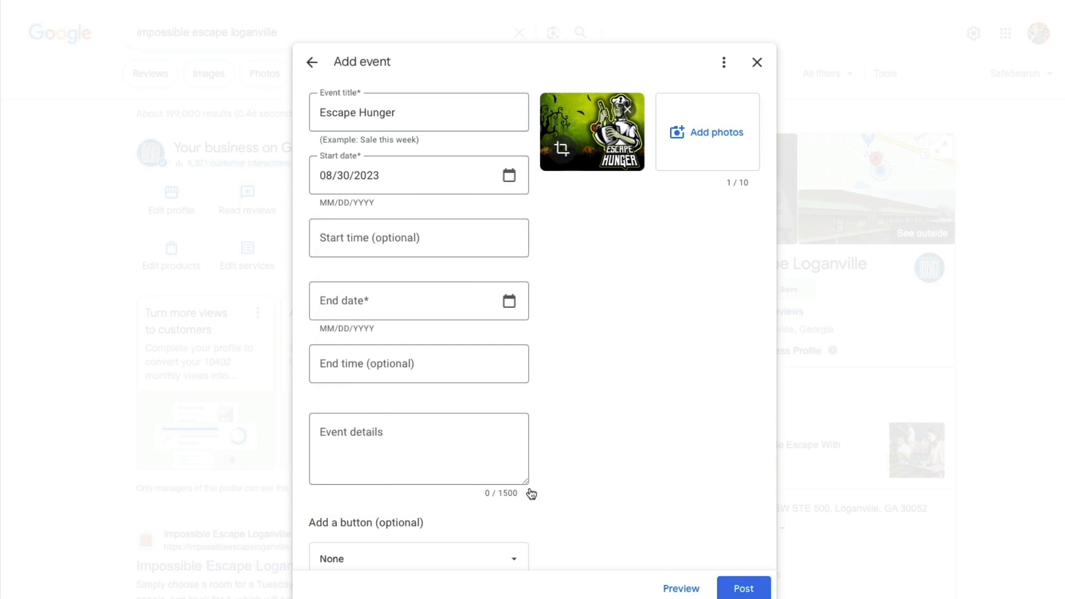
click(407, 240)
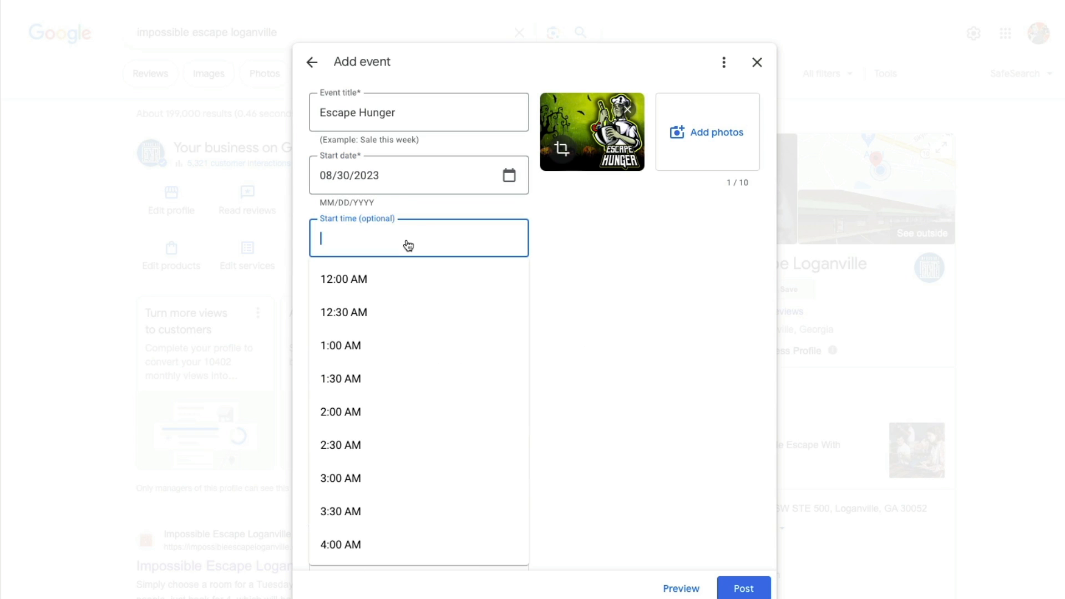
scroll(369, 363, down, 5)
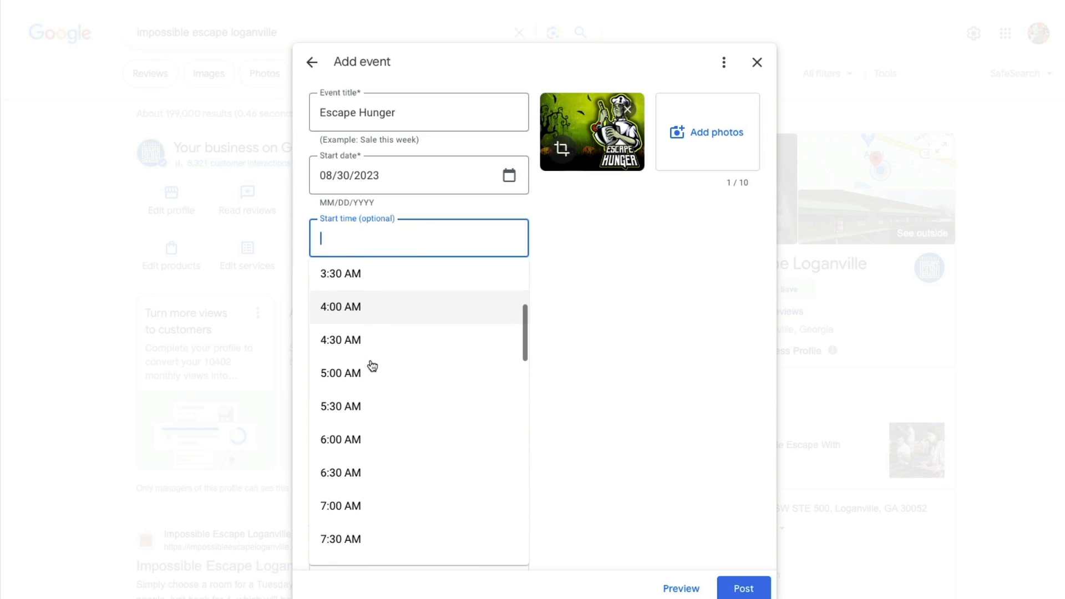
scroll(366, 349, down, 9)
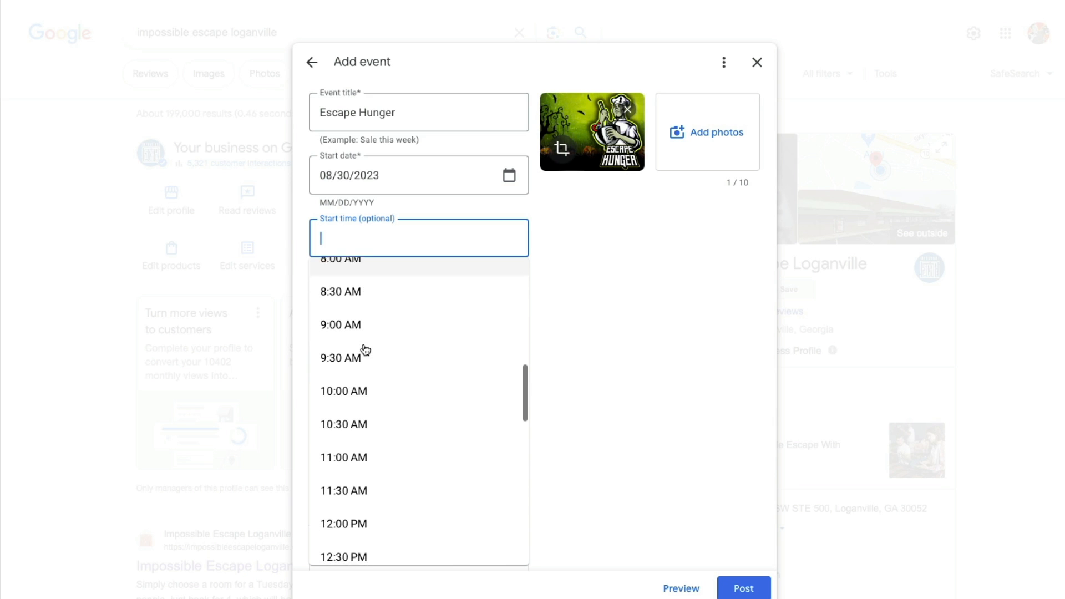
scroll(364, 355, down, 4)
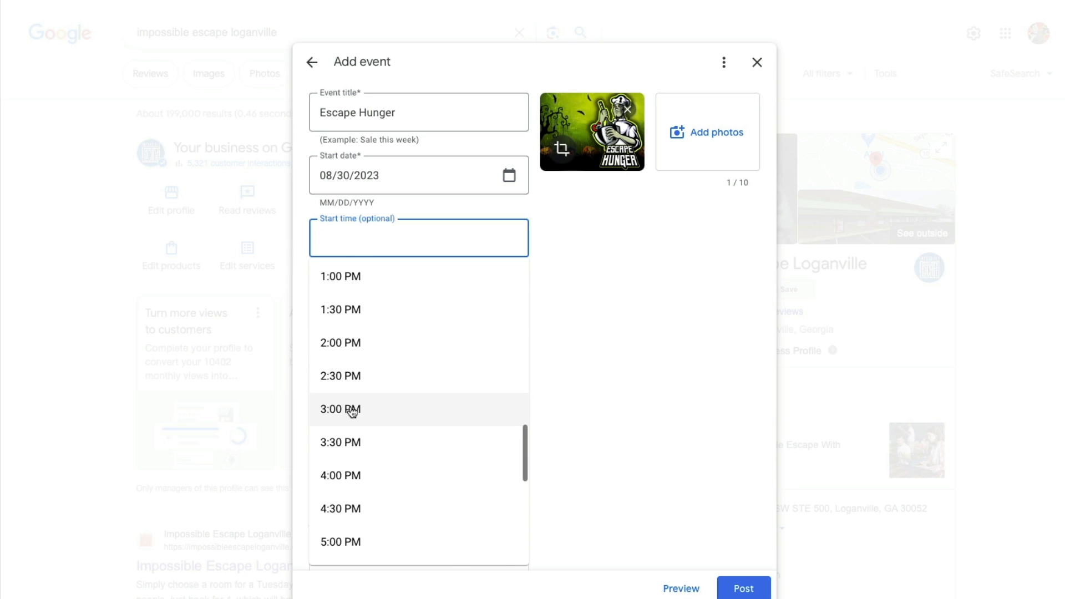
click(351, 409)
Step: Set the event's end date to 02/28/2024
click(362, 301)
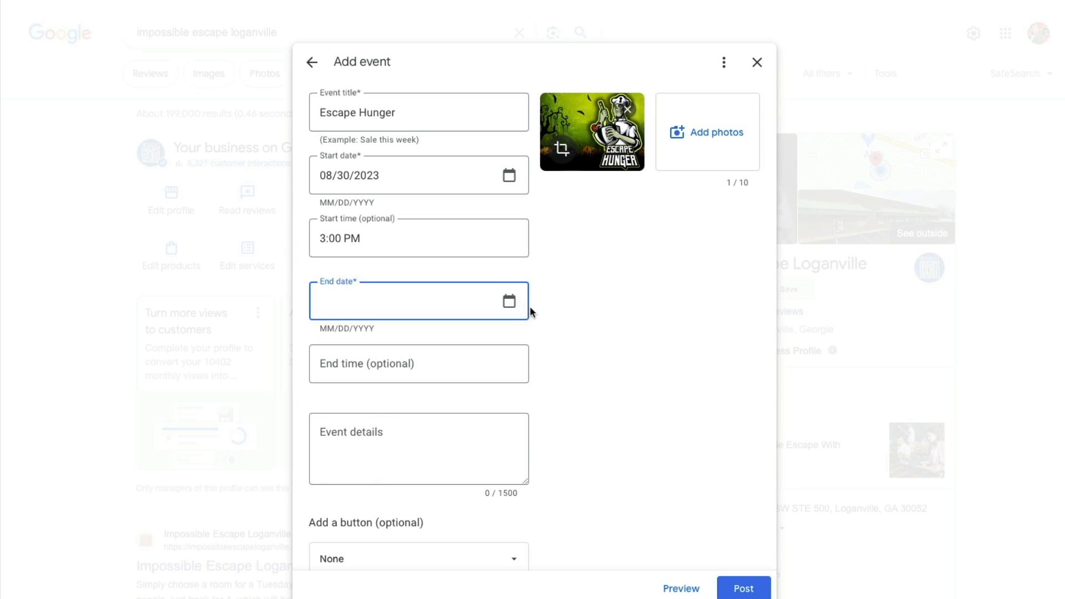
click(512, 306)
click(524, 347)
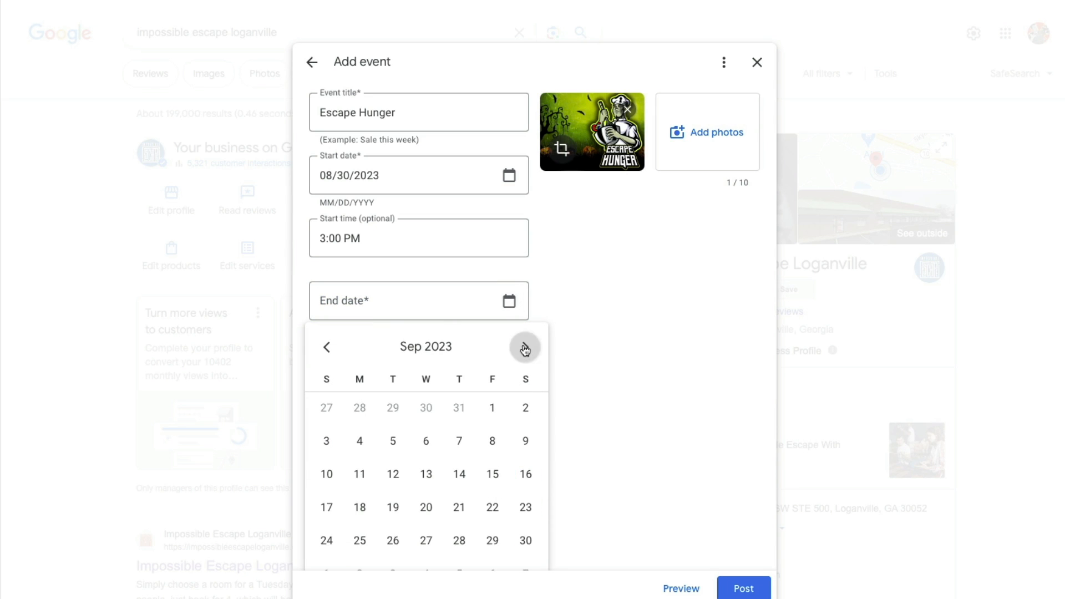
click(524, 348)
click(524, 348)
click(524, 348)
click(525, 348)
click(525, 349)
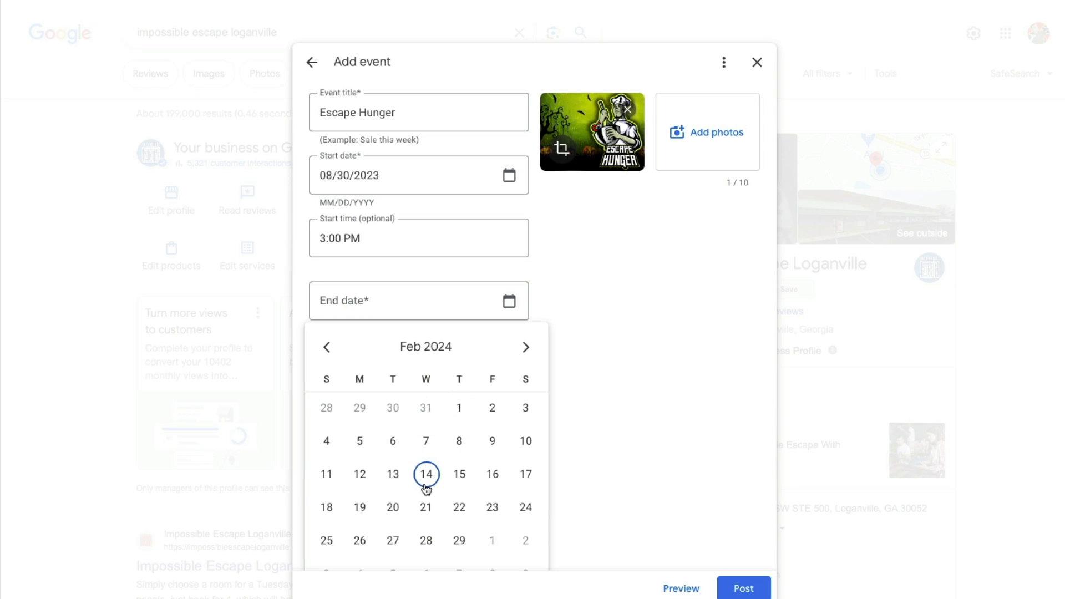
click(425, 541)
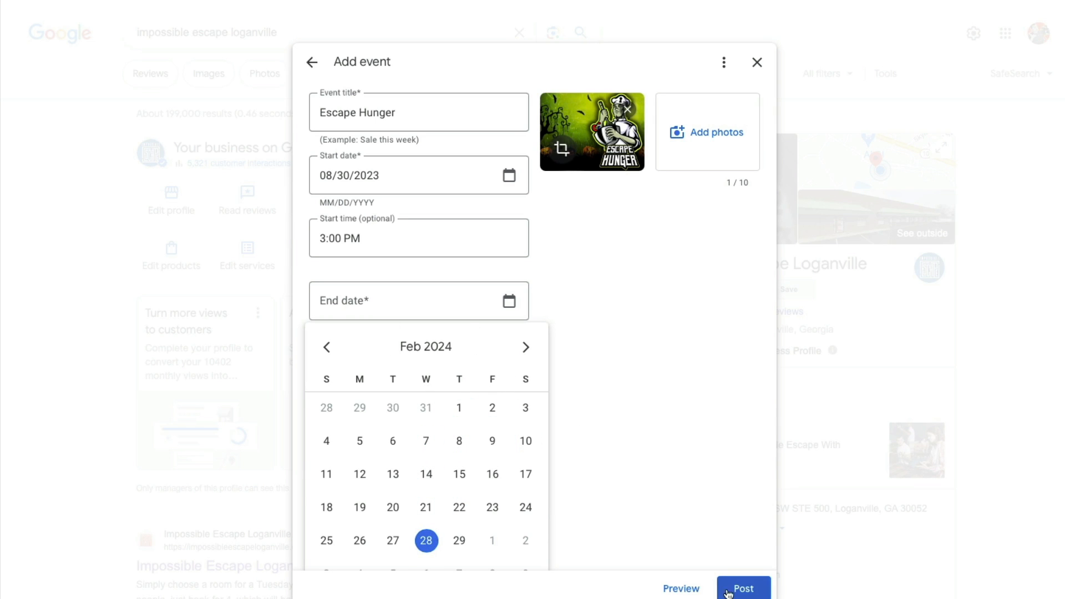
scroll(527, 527, down, 5)
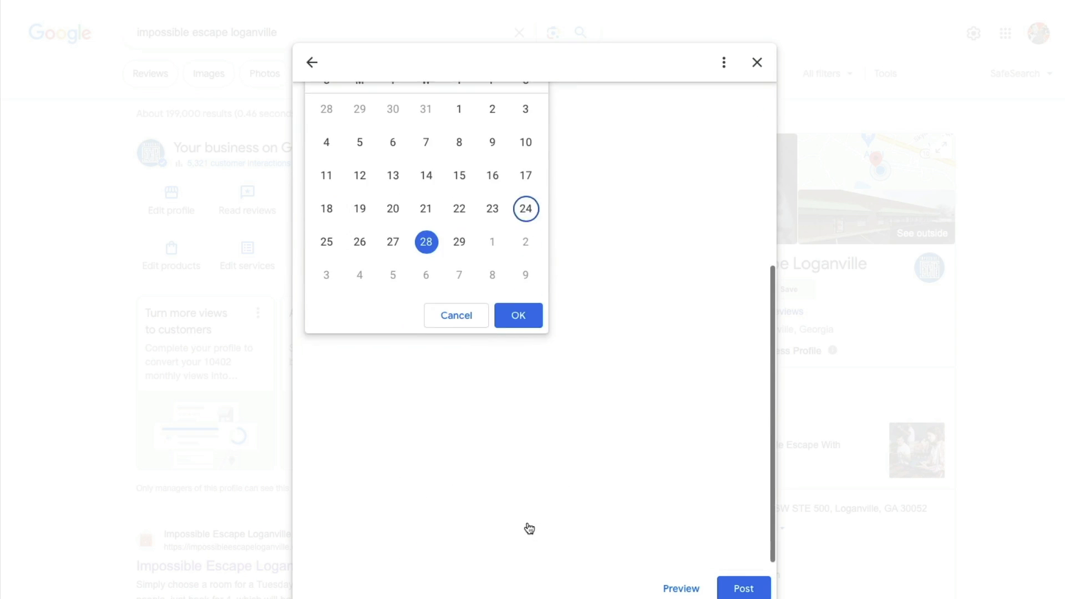
click(517, 304)
Step: Set the event's end time to 11:00 PM
click(386, 335)
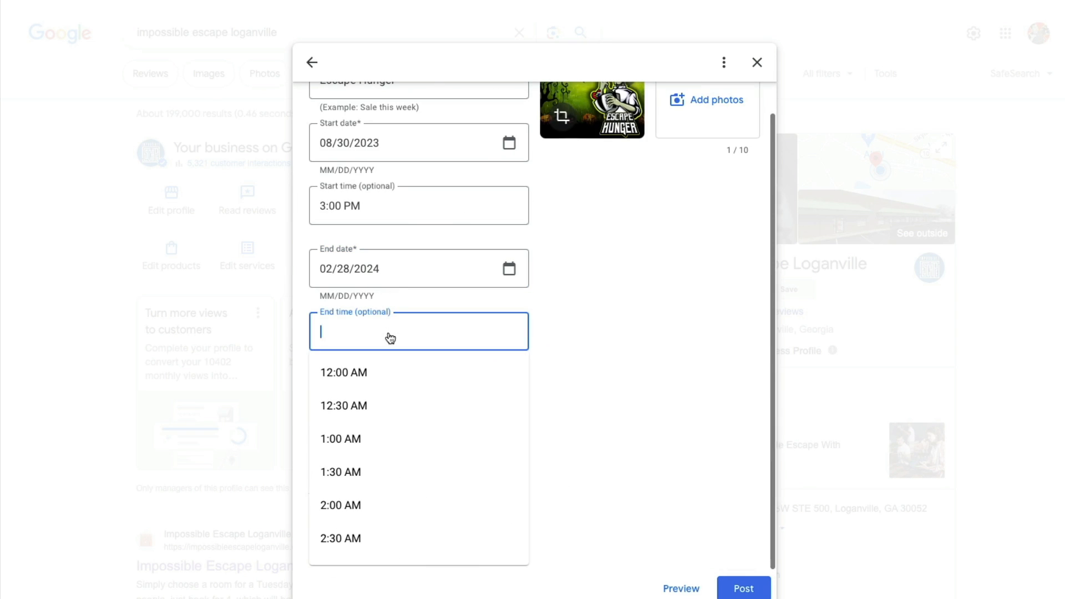
scroll(356, 452, down, 15)
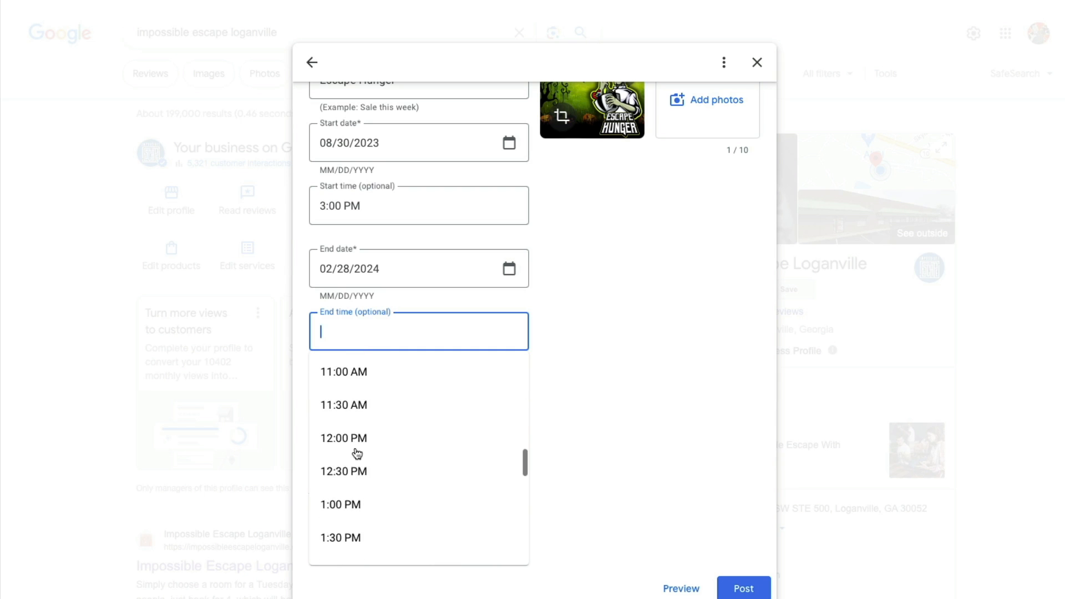
scroll(357, 451, down, 6)
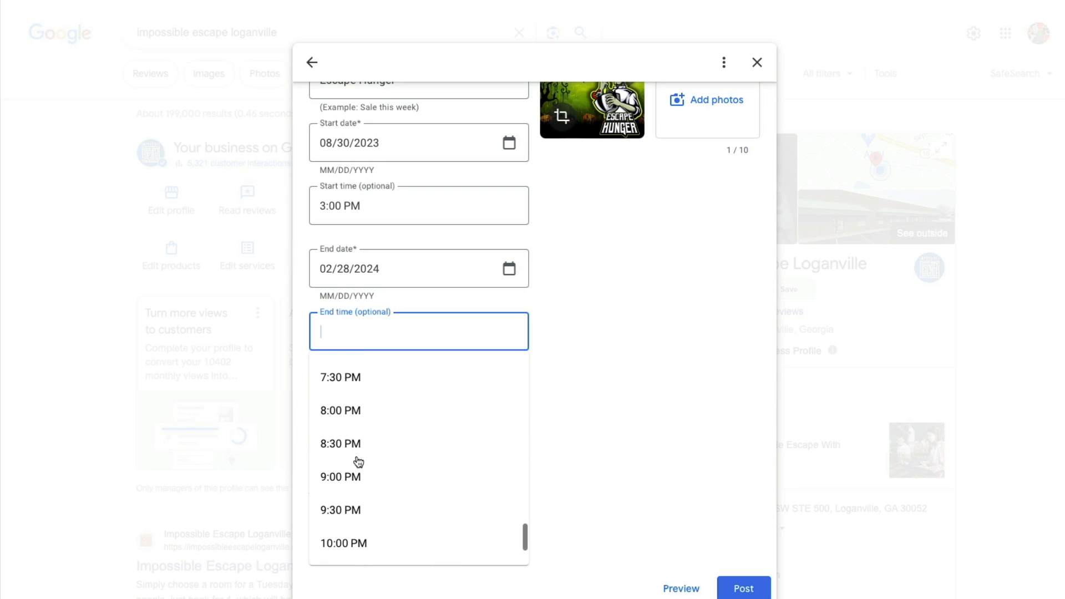
scroll(358, 468, down, 2)
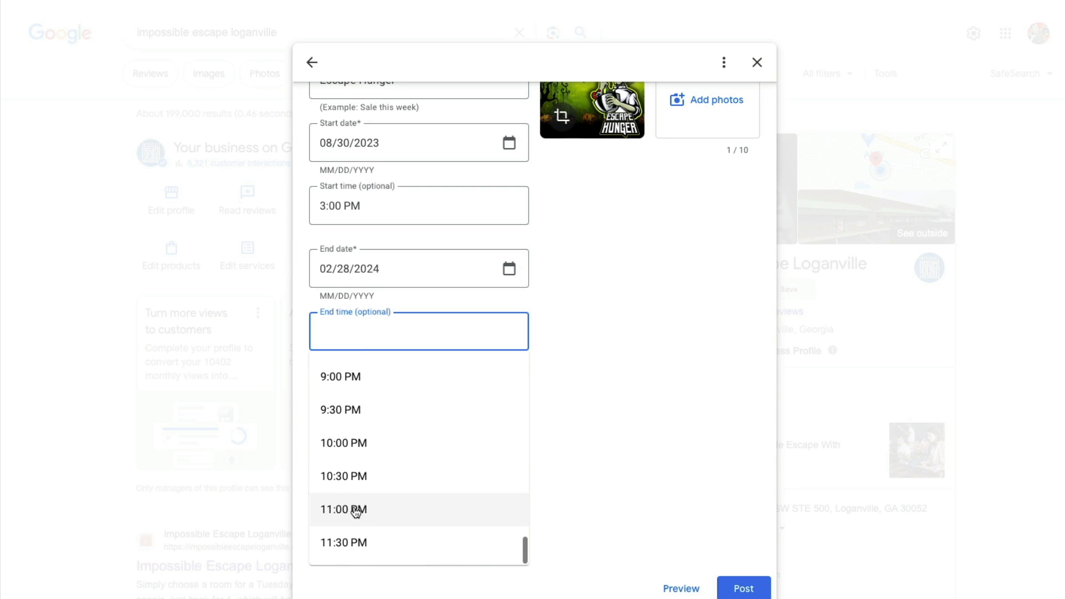
click(349, 509)
Step: Begin the event details with "Bring in non-perishable food items on Wednesday Nights, and we will"
click(391, 395)
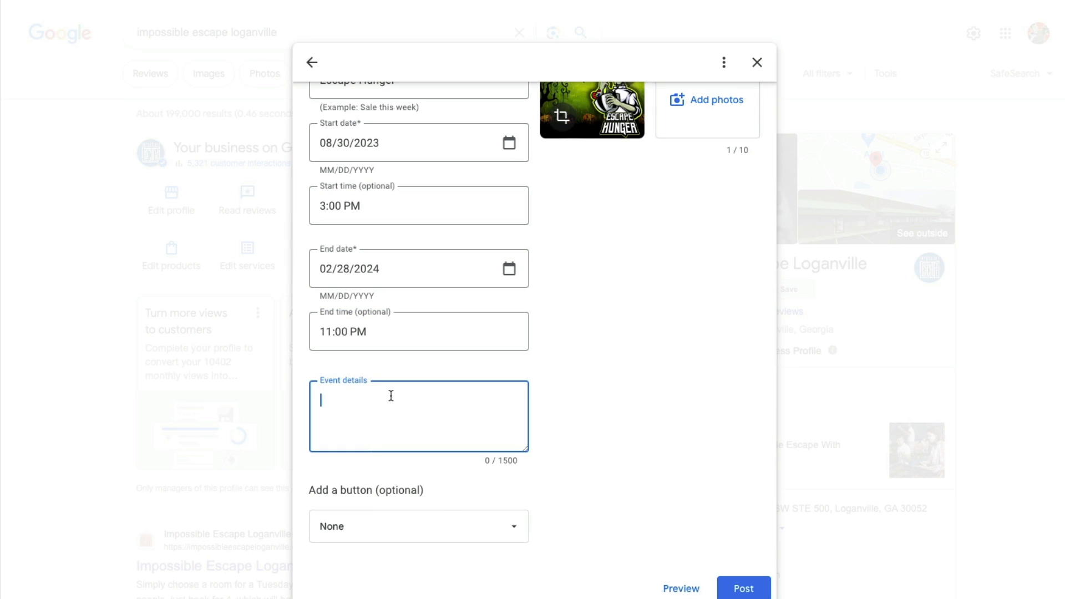
text(Bring in non-perishable food items)
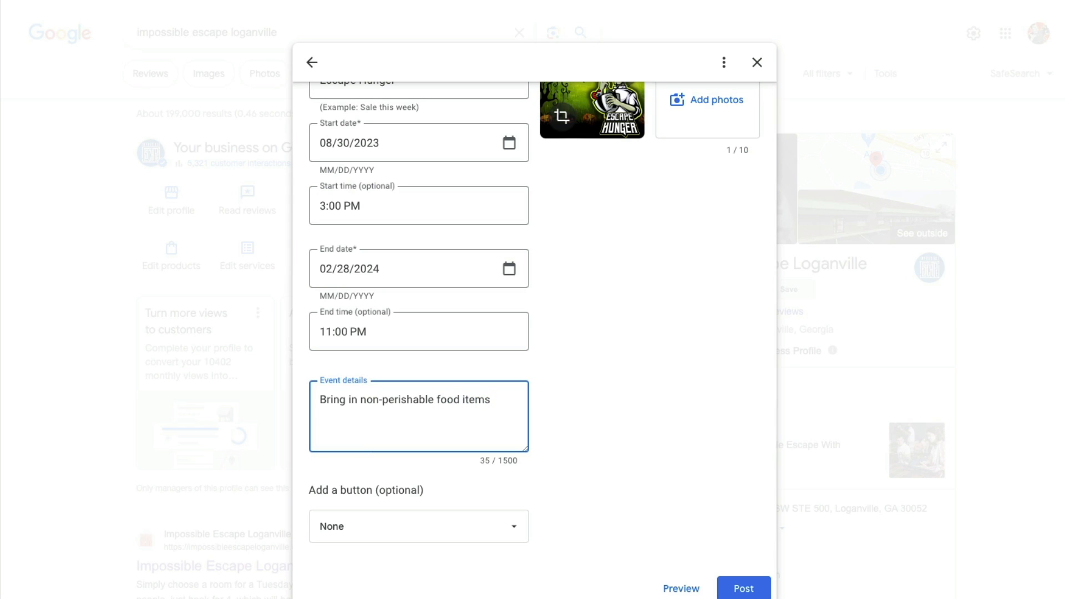
text(on Wednesday )
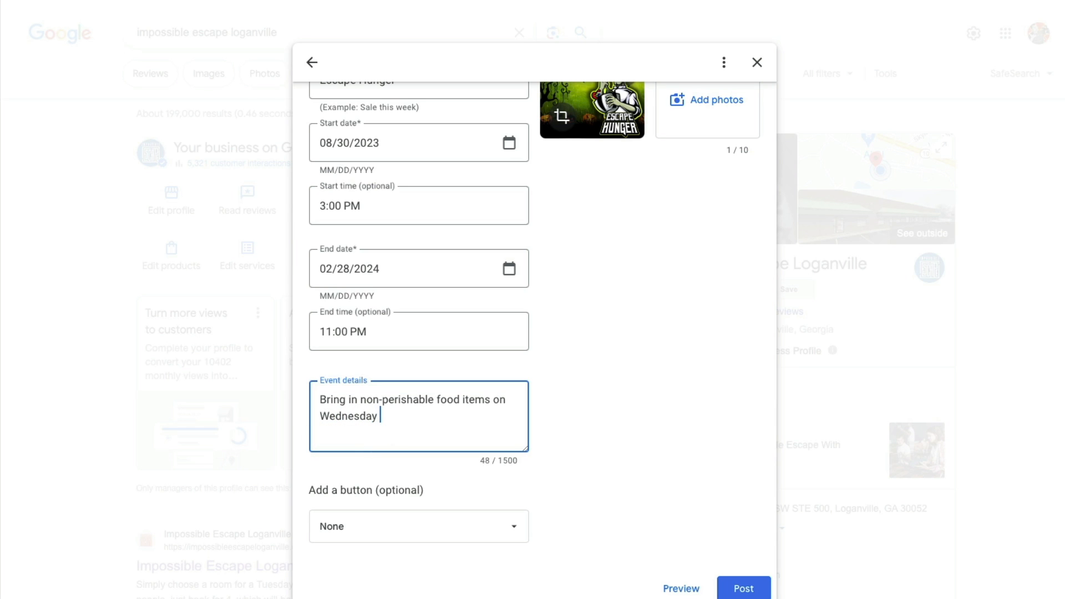
text(Nights, and we will )
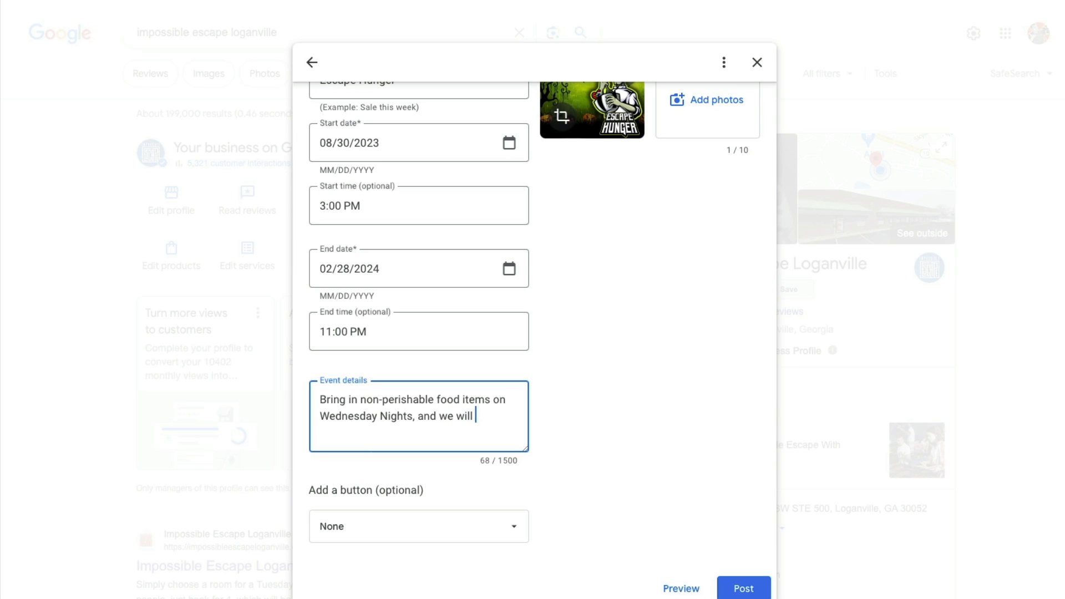
Step: Complete the event details with "give you $2 off your admission, per item, with a maximum of $10 off per person."
text(give you $2 off your adm)
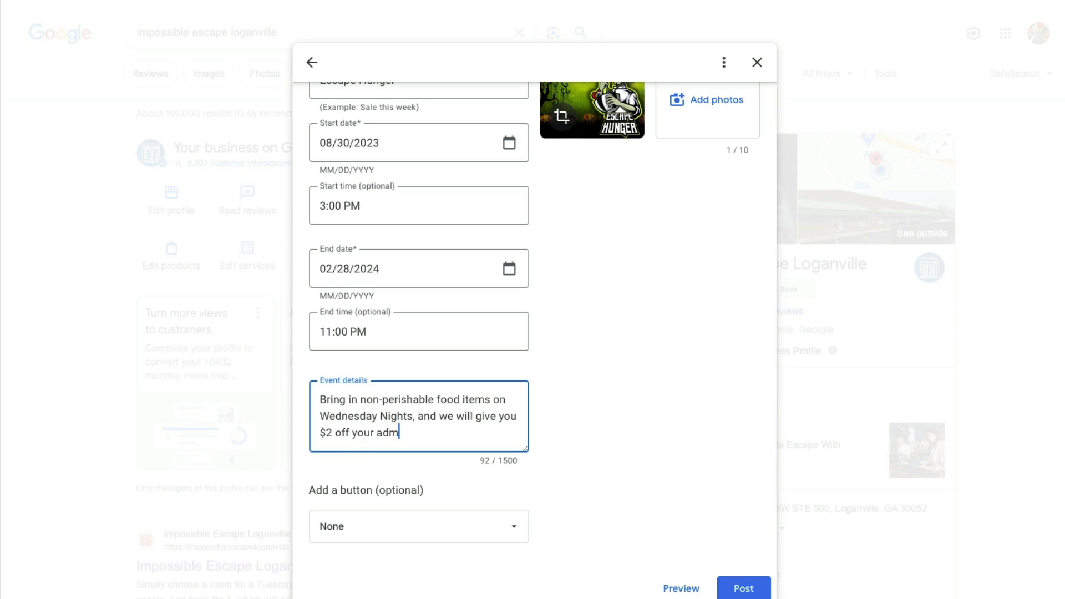
text(ission, per item, w)
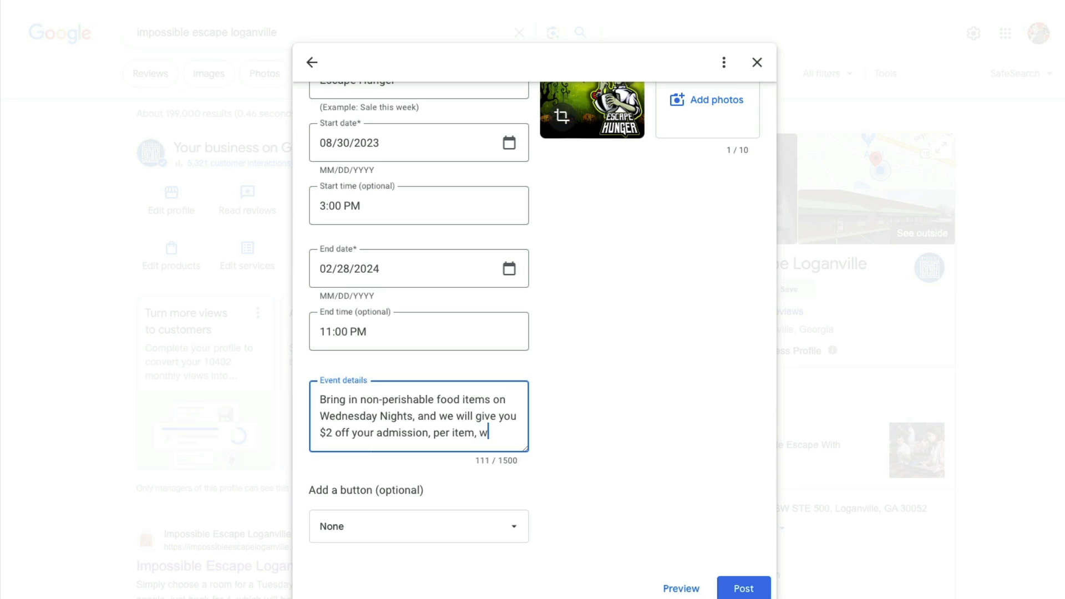
text(ith a max)
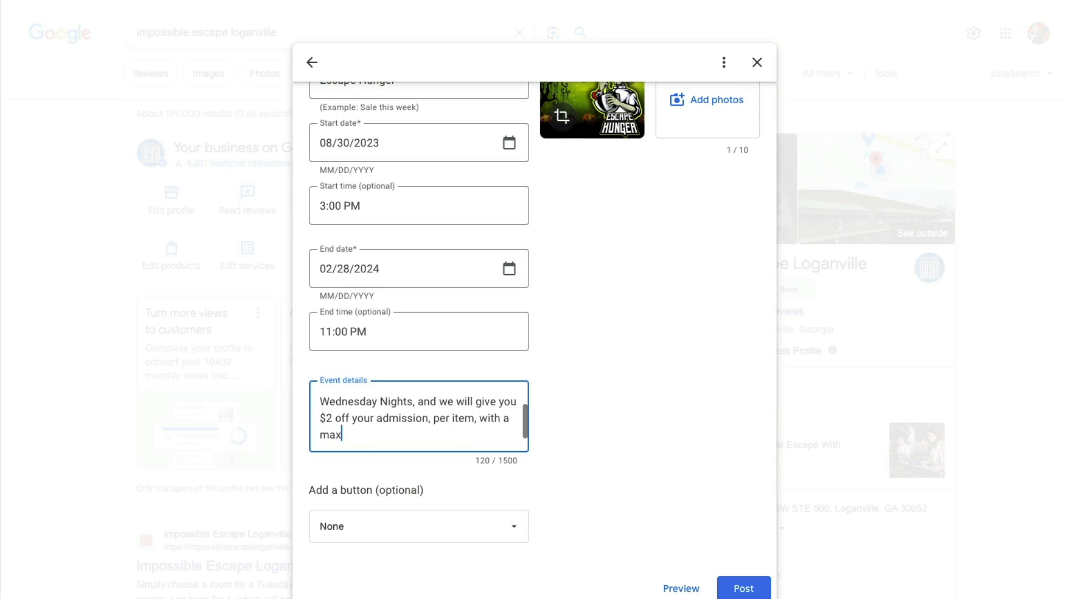
text(imum of $10 of)
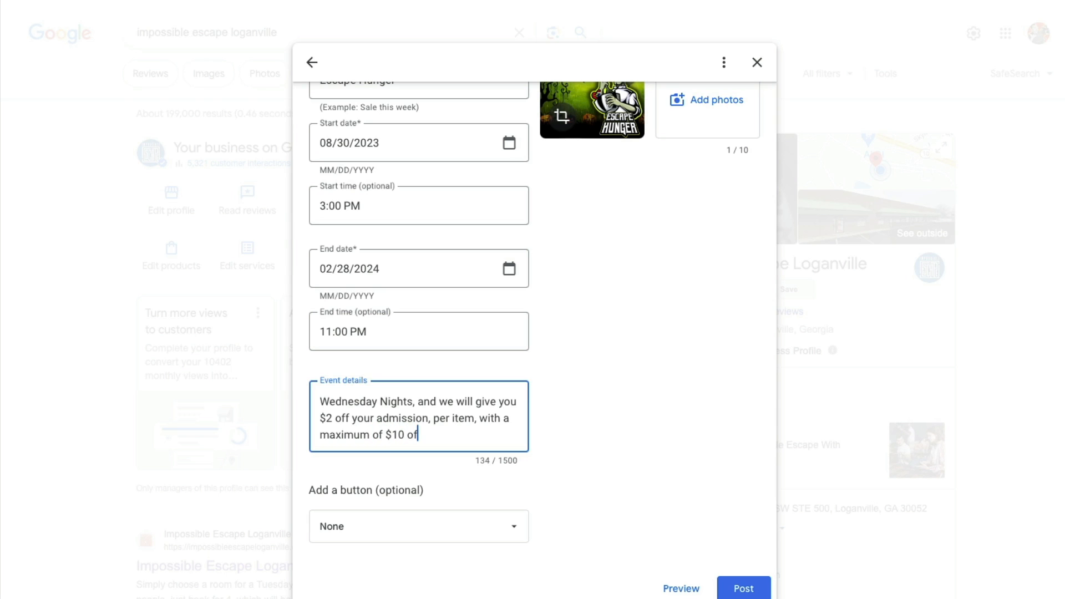
text(f per person.)
Step: Add a Book button to the event and dismiss the system alert about the file that couldn't be moved
click(359, 532)
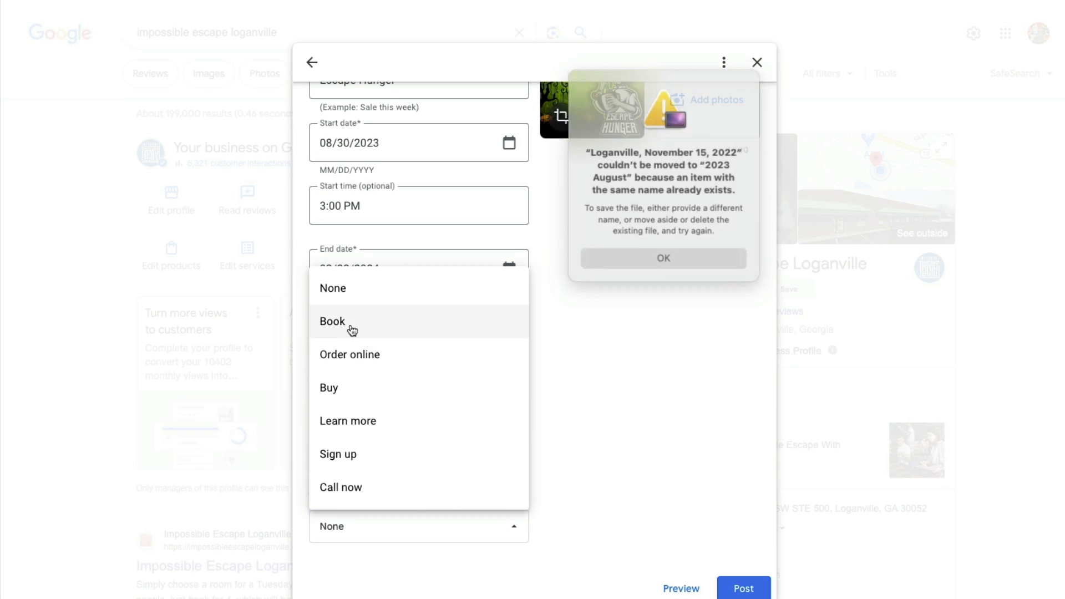
click(352, 329)
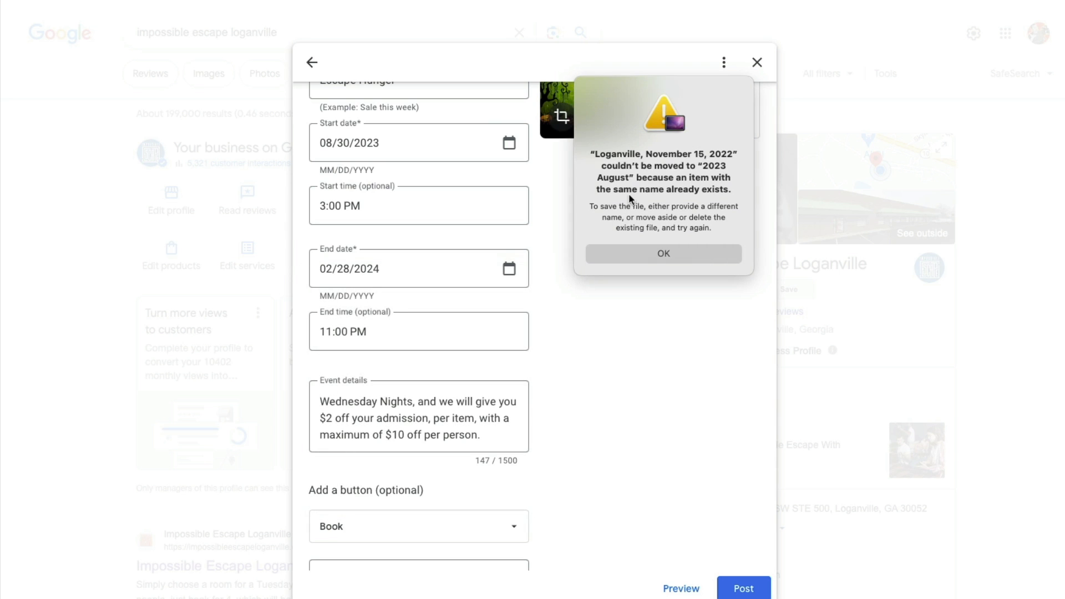
click(690, 250)
click(656, 269)
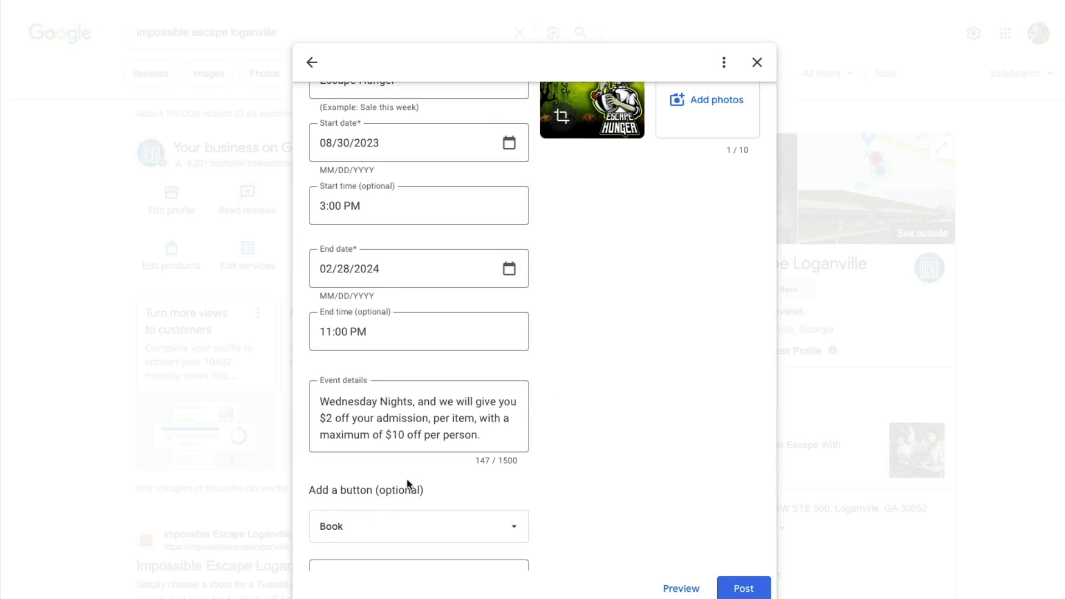
scroll(341, 563, down, 1)
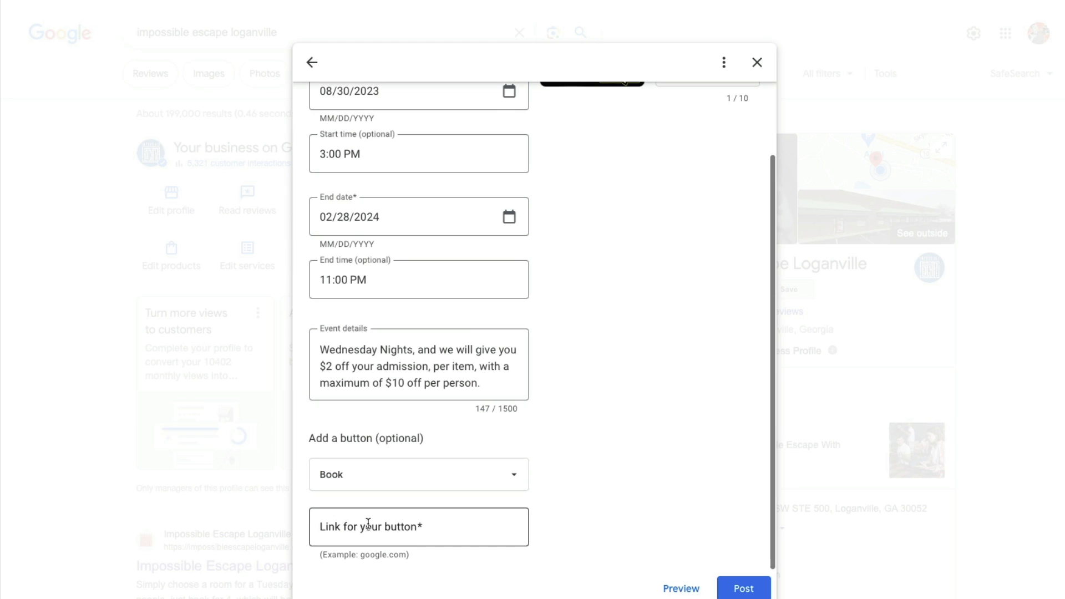
click(413, 527)
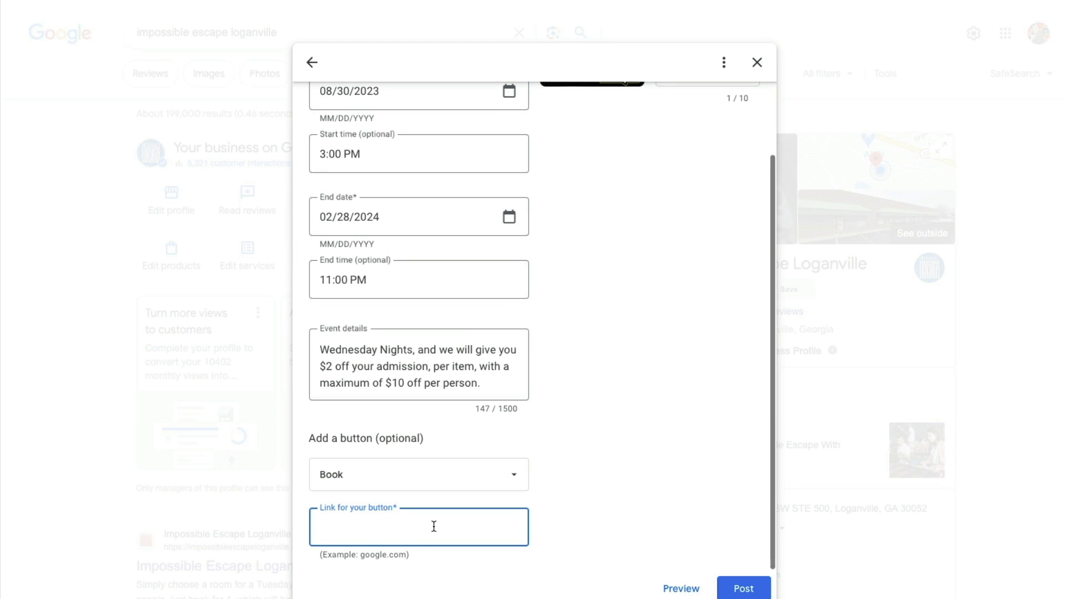
text(http://ww)
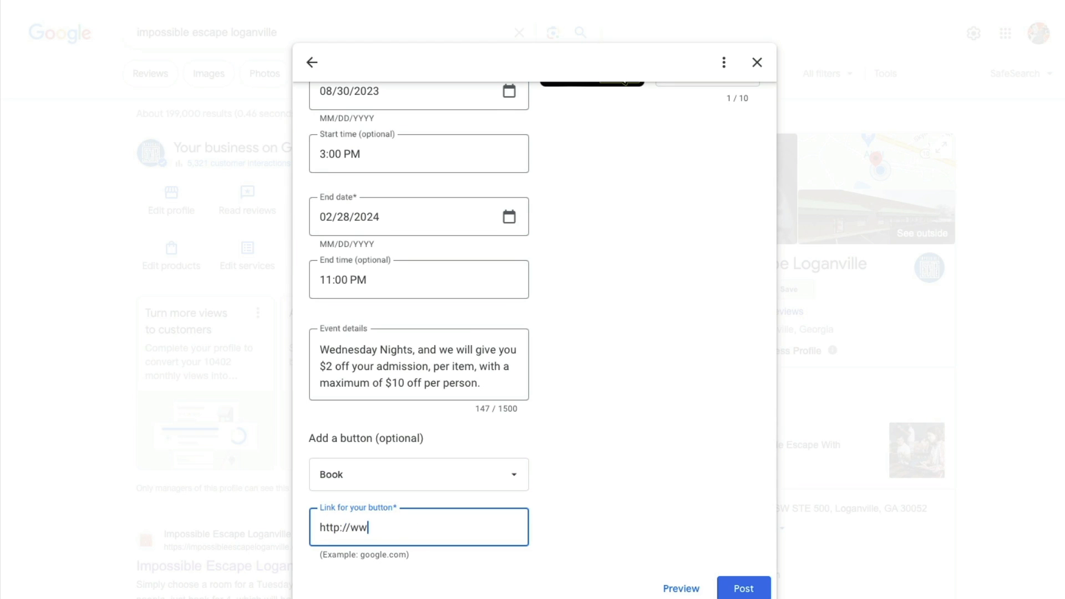
text(w.impossiblees)
text(cap)
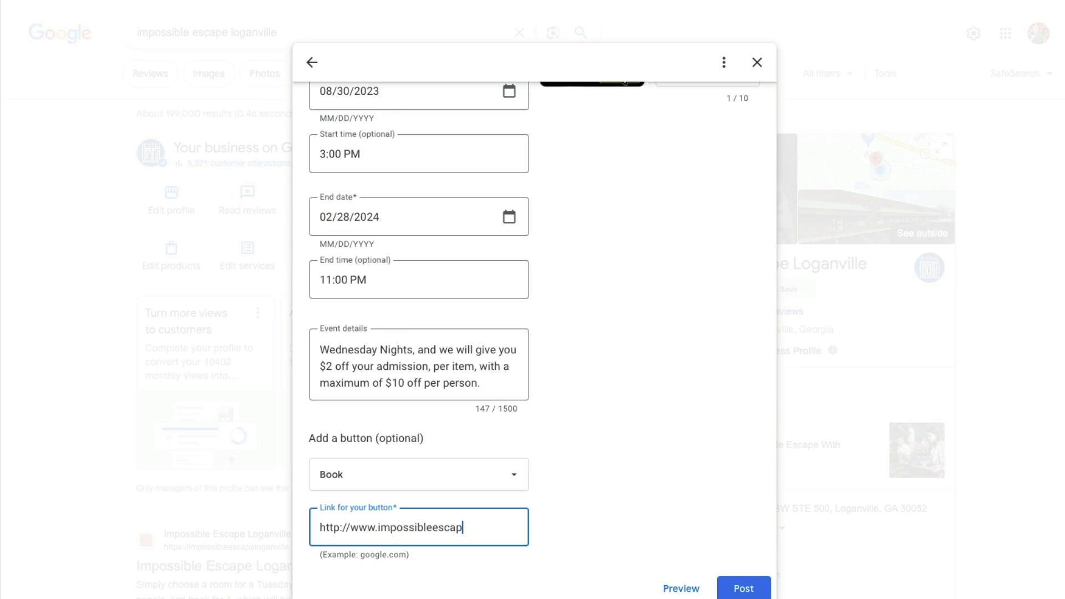
text(eloganville.com/)
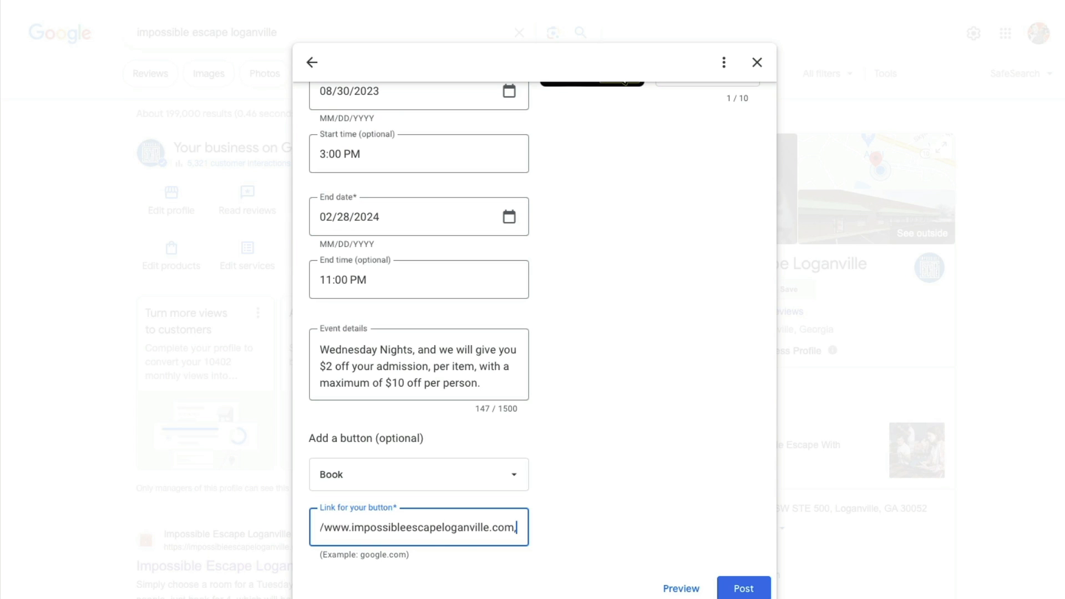
key(BackSpace)
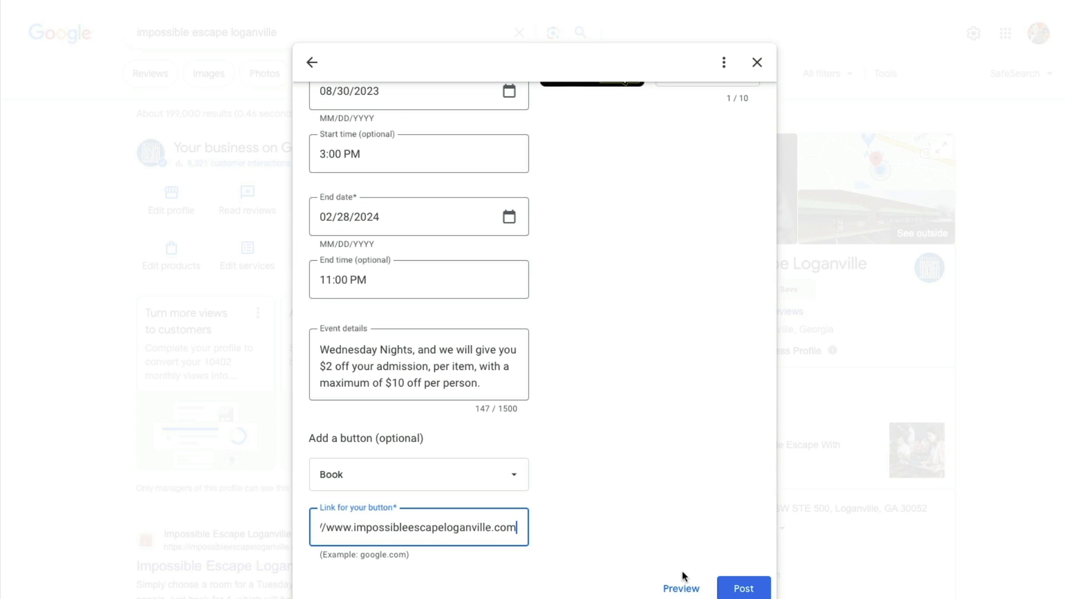
click(743, 587)
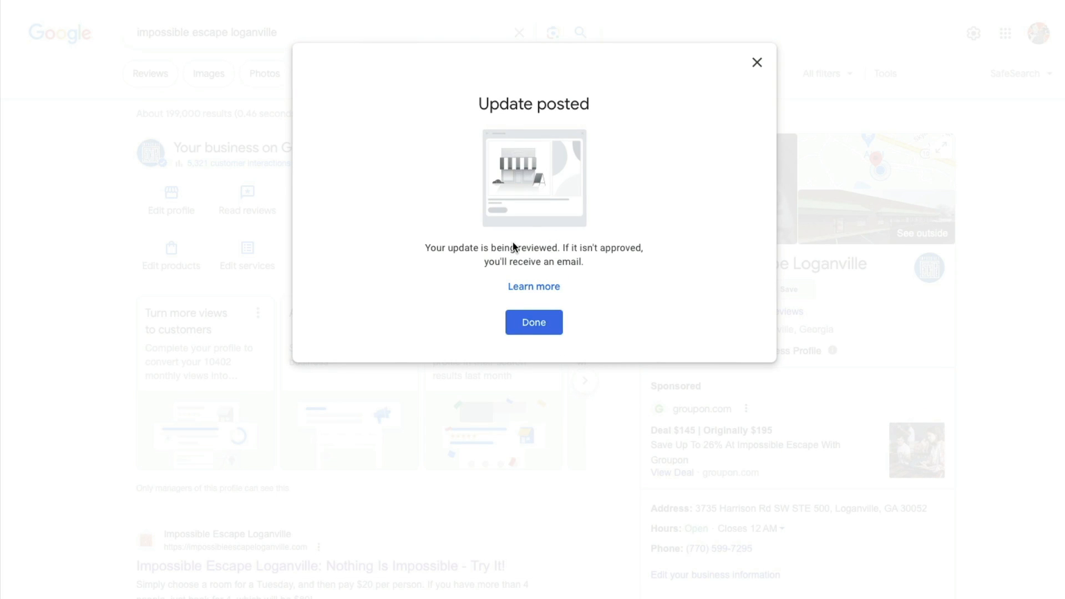
click(531, 321)
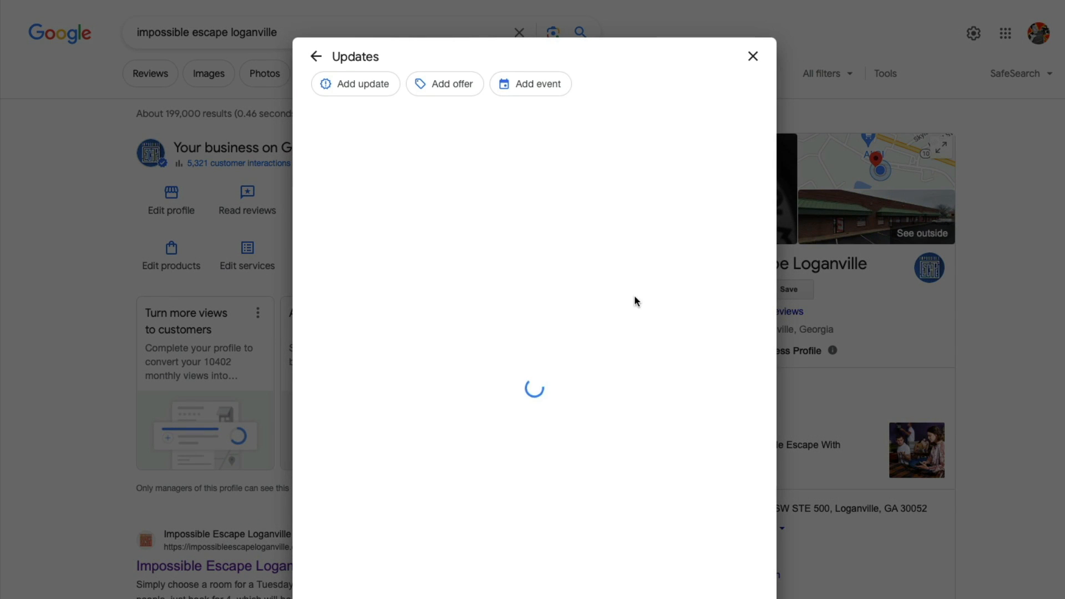
Step: Review the recent updates list, examining the Escape Hunger event, the Escape Hunger offer and the Family Night update
scroll(556, 253, down, 2)
scroll(495, 216, up, 1)
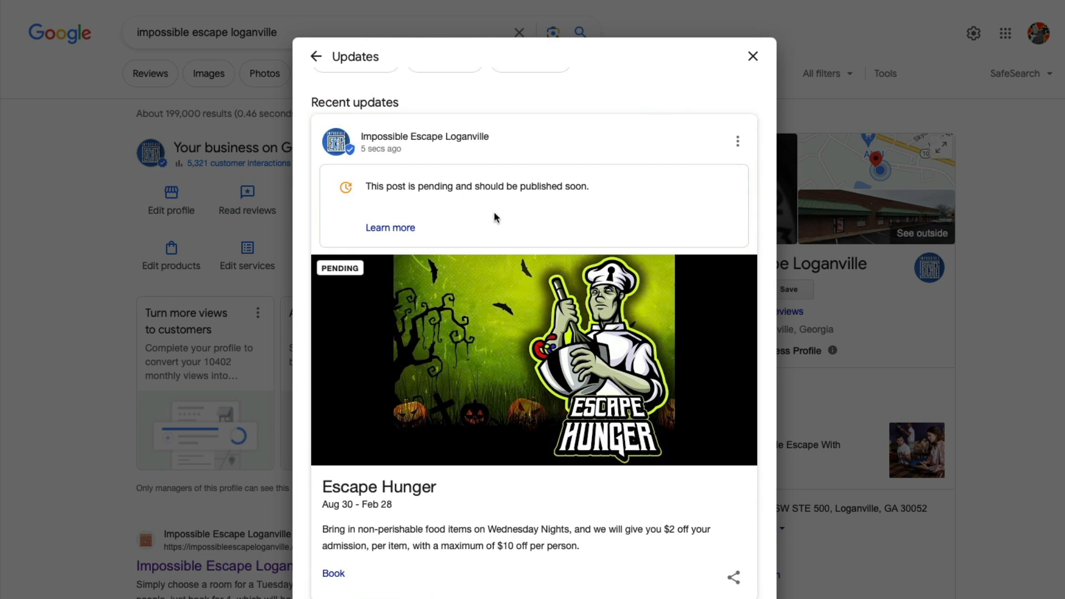
scroll(480, 319, down, 5)
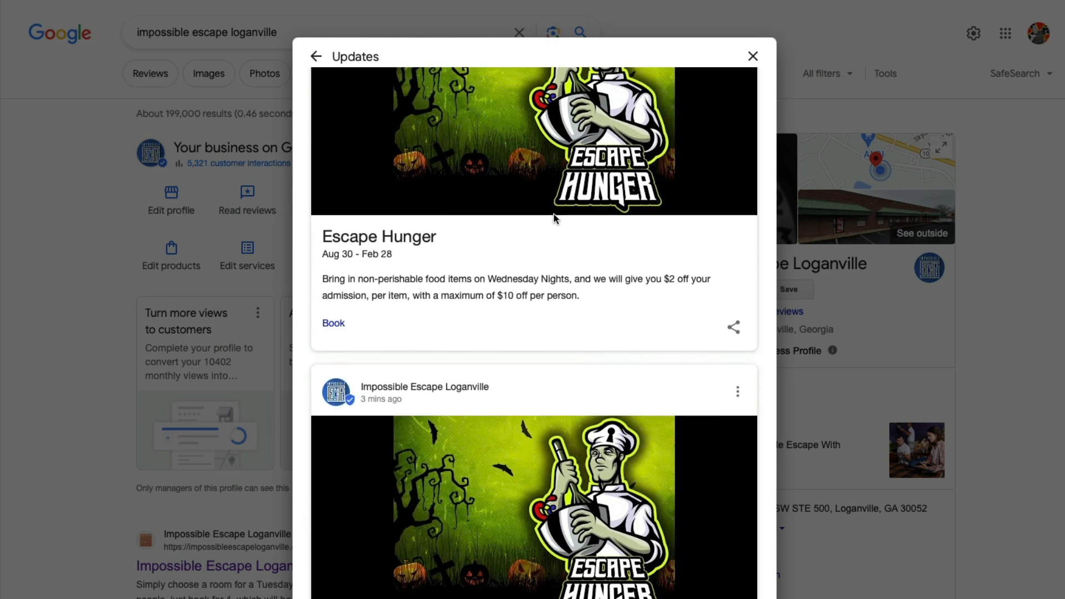
scroll(447, 314, up, 4)
scroll(448, 314, down, 12)
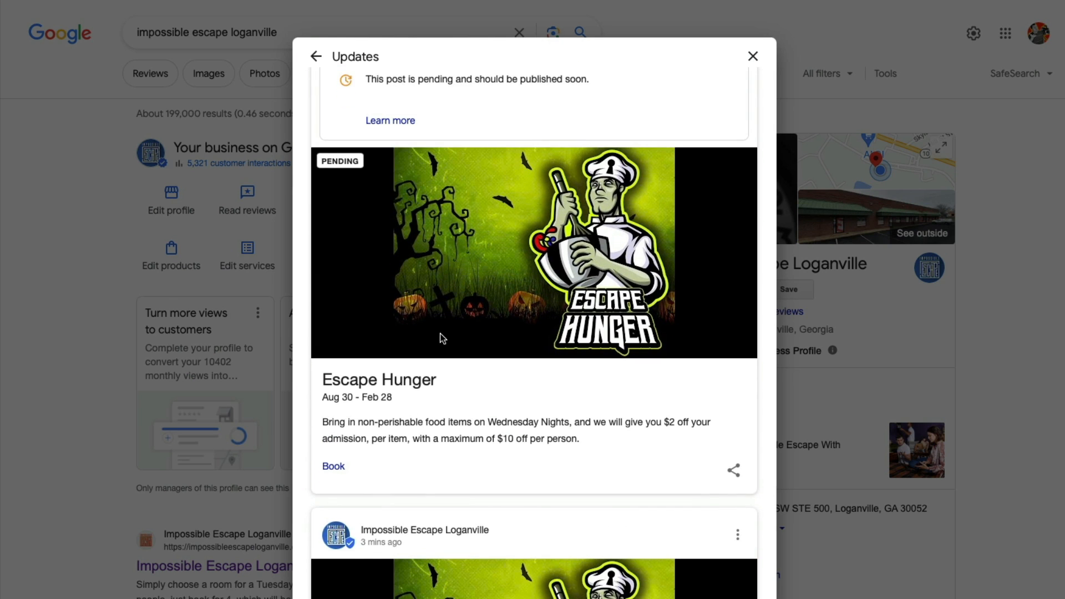
scroll(470, 328, down, 9)
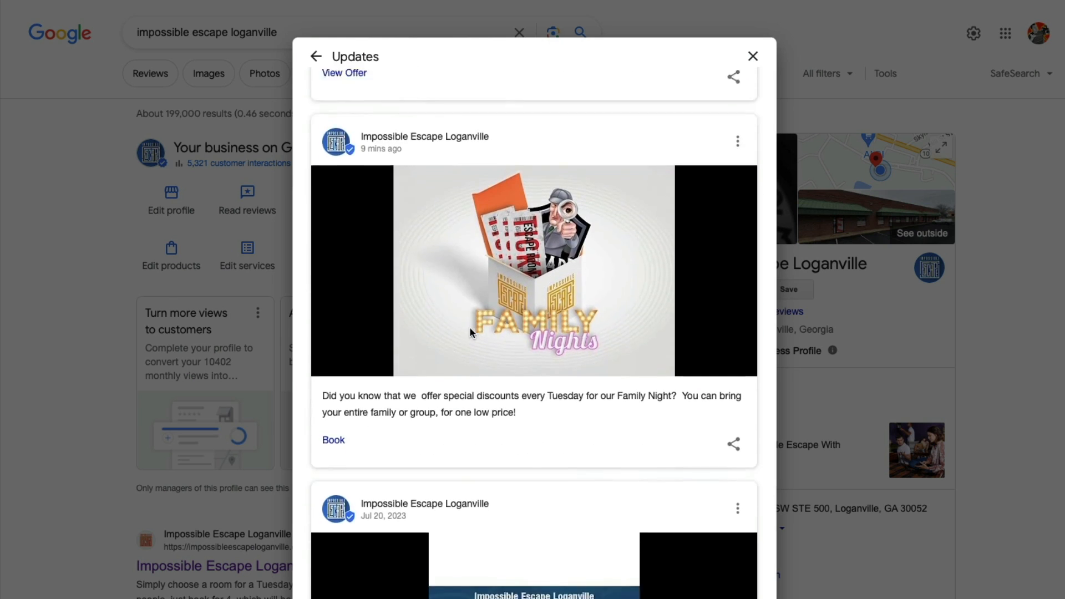
scroll(477, 338, up, 8)
scroll(477, 343, up, 13)
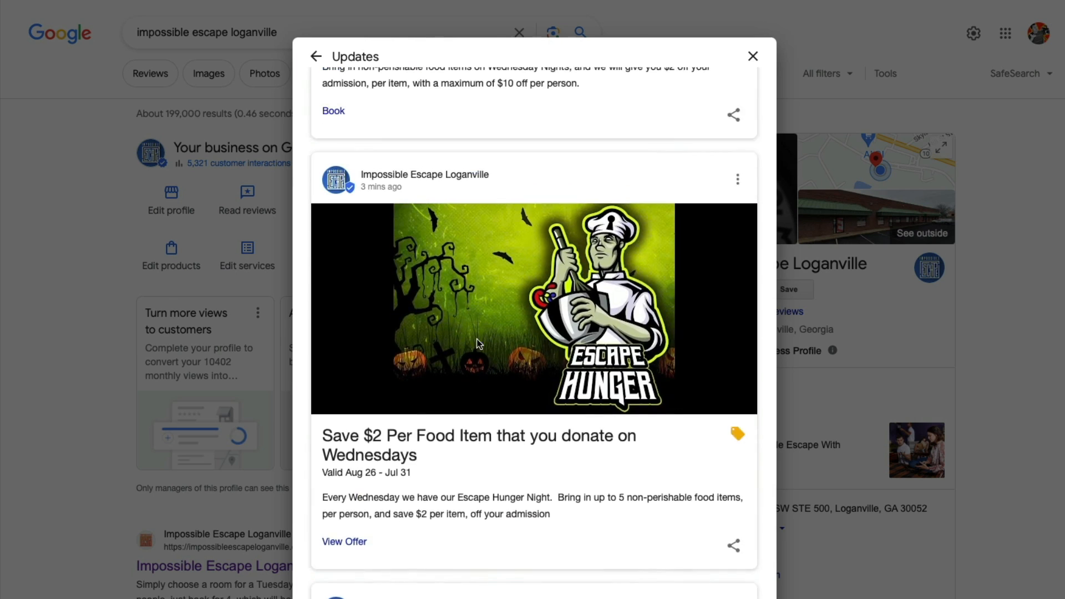